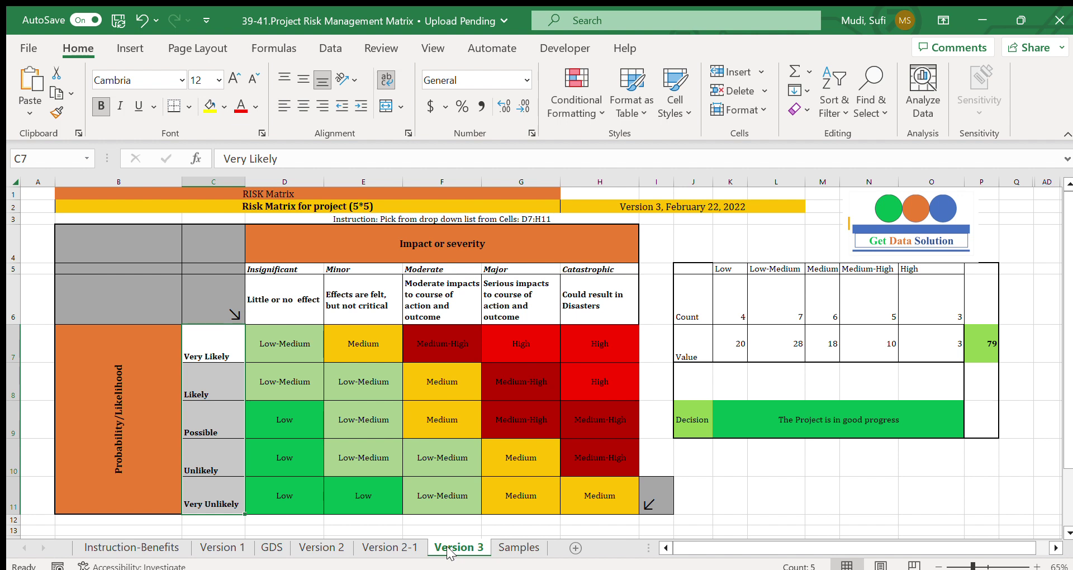
Review the 5*5 risk matrix's drop-down instruction, its impact headings in D5:H6 and its likelihood labels in C7:C11
click(322, 217)
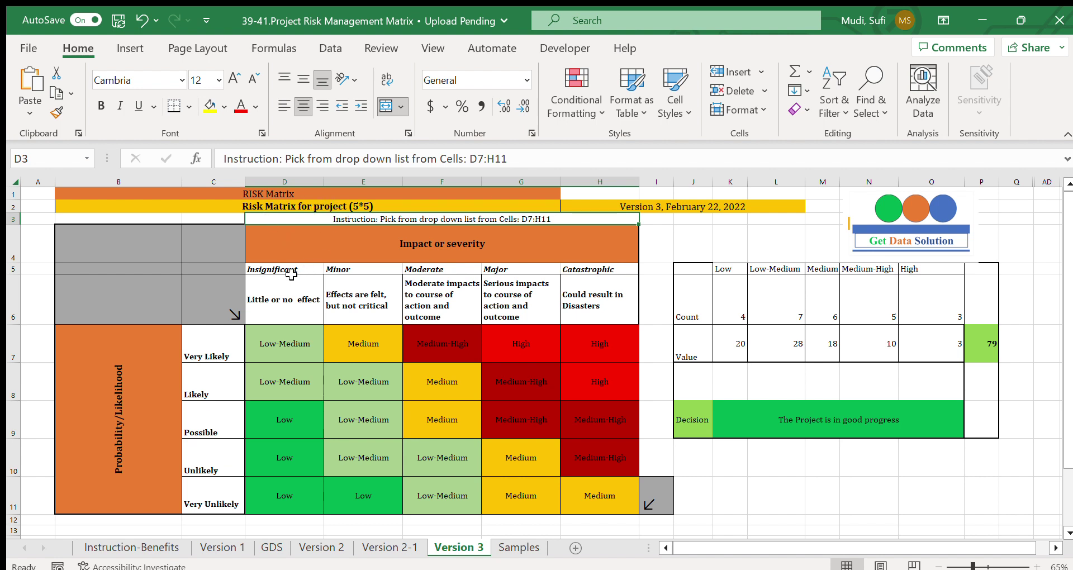
drag(291, 269, 583, 294)
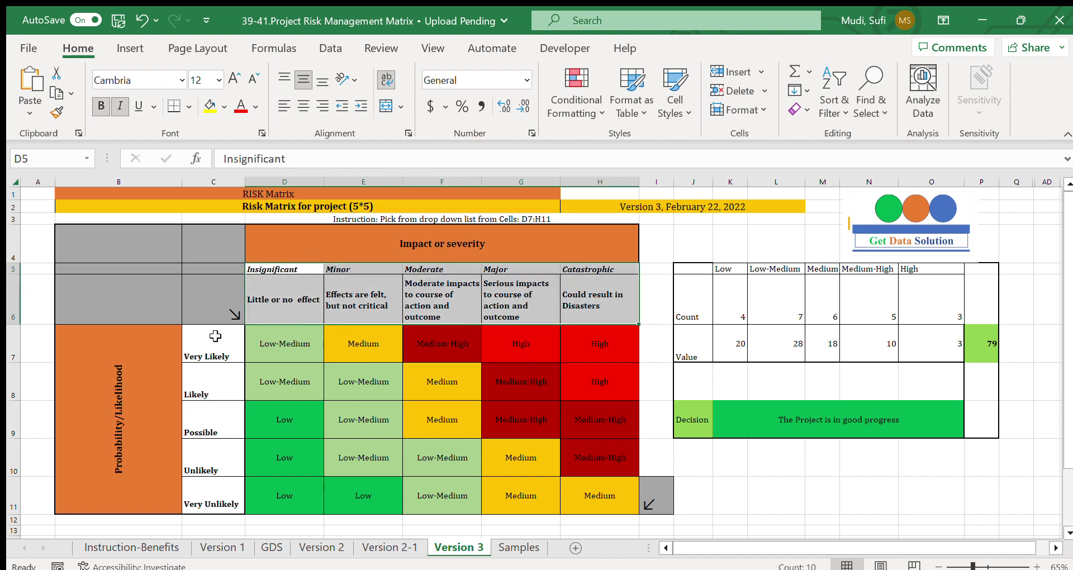
drag(215, 336, 214, 489)
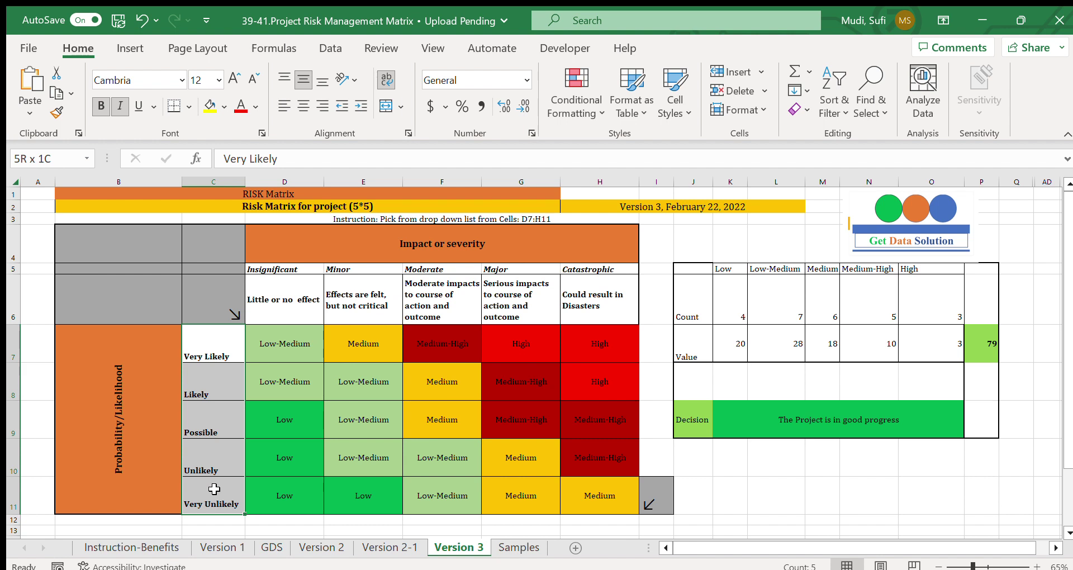
drag(213, 489, 214, 489)
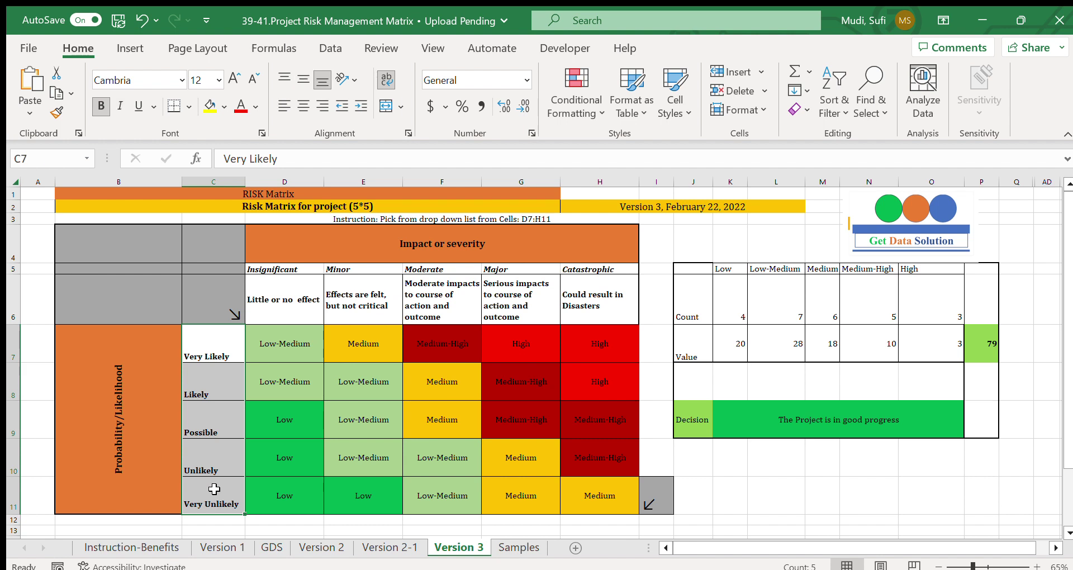
Review the 4*3 matrix on the Version 1 sheet: its title, impact headings in E5:H6 and likelihood labels in D7:D9
click(226, 548)
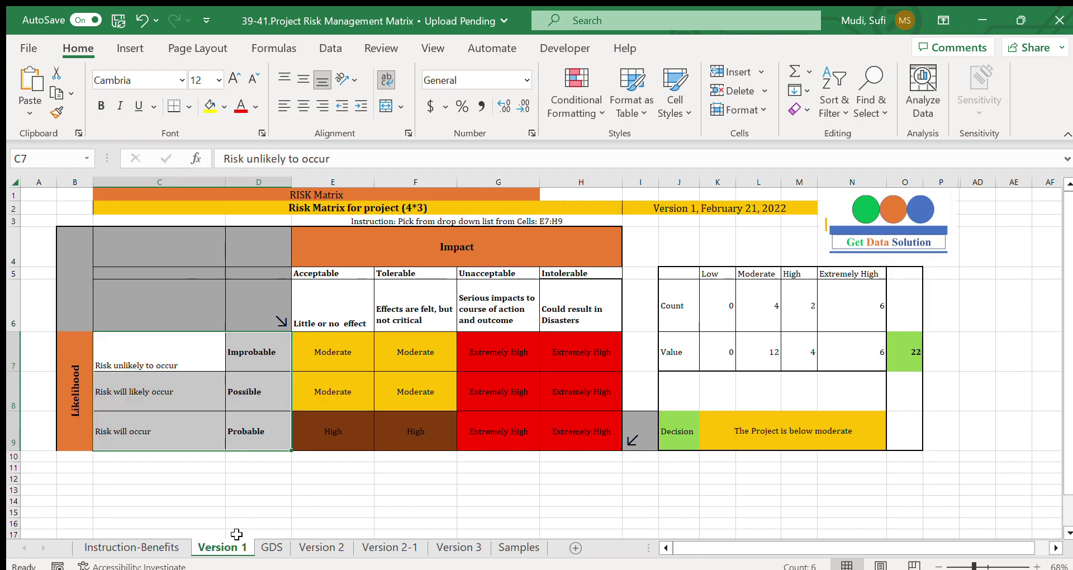
click(360, 207)
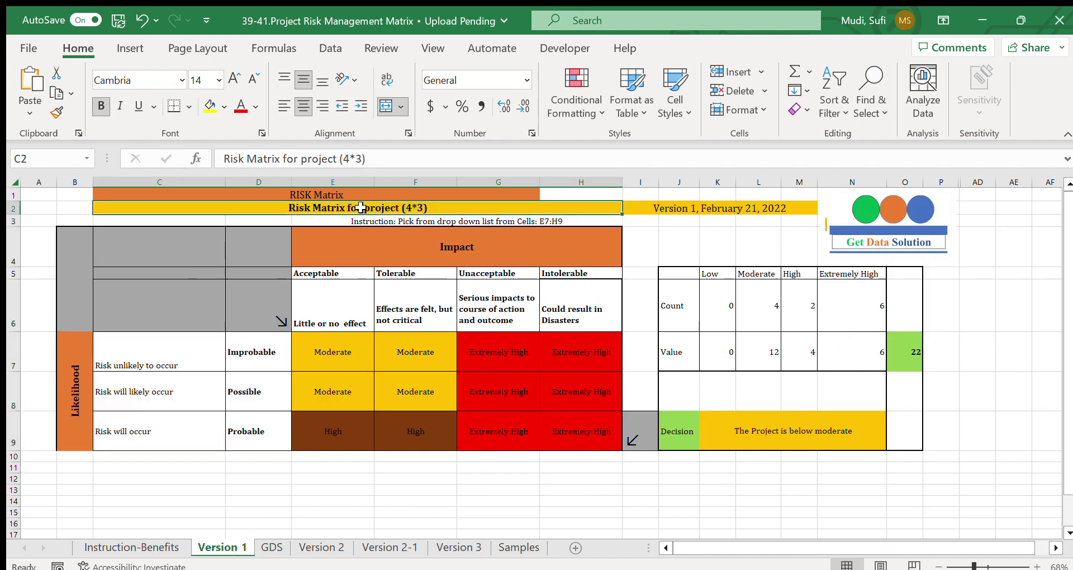
drag(323, 277, 563, 303)
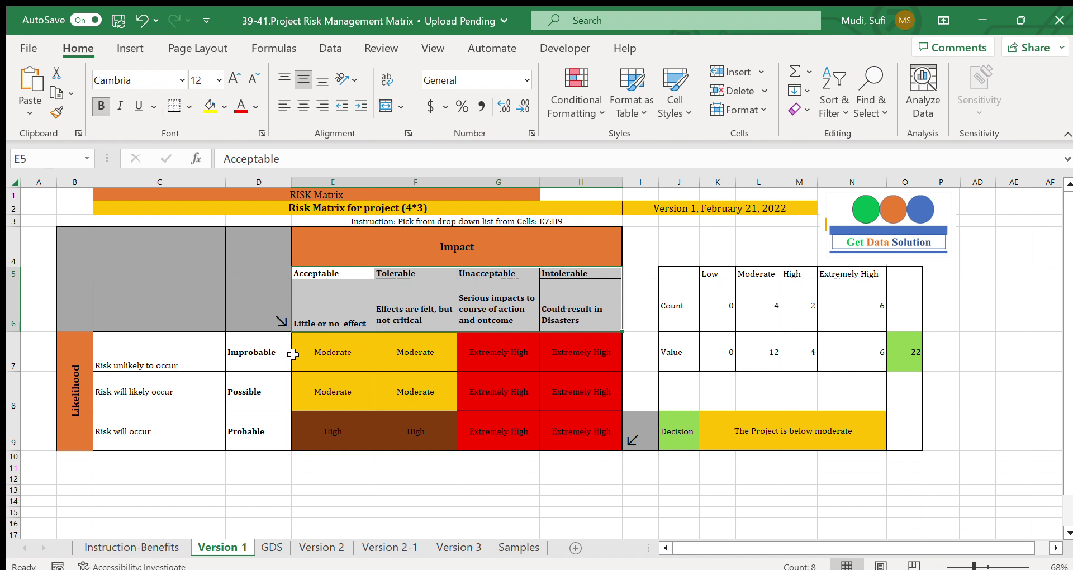
drag(241, 349, 255, 427)
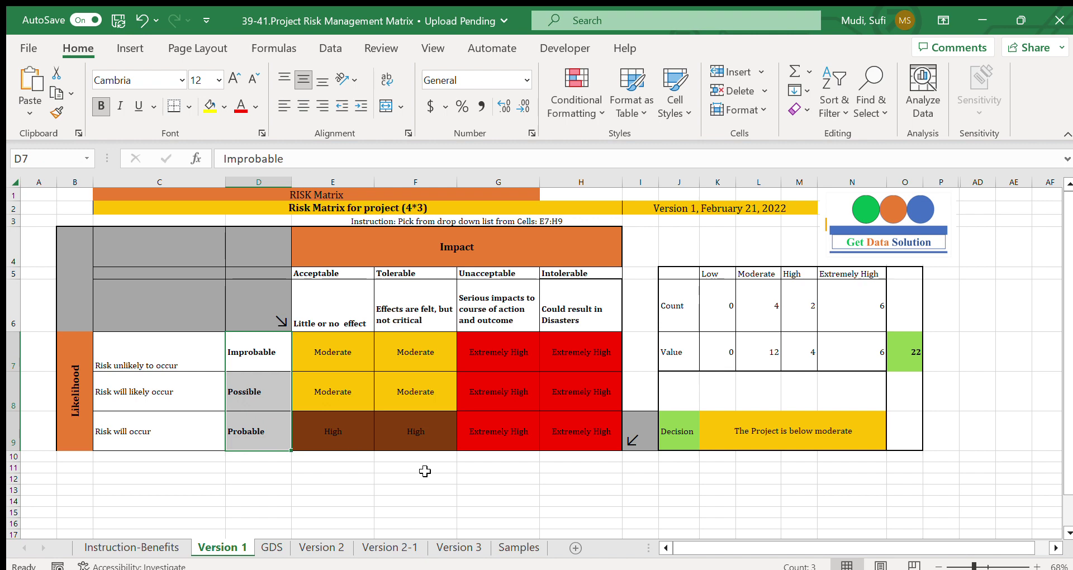
Review the Version 2 sheet's likelihood headings in E4:H6 and impact labels in D7:D10
click(321, 548)
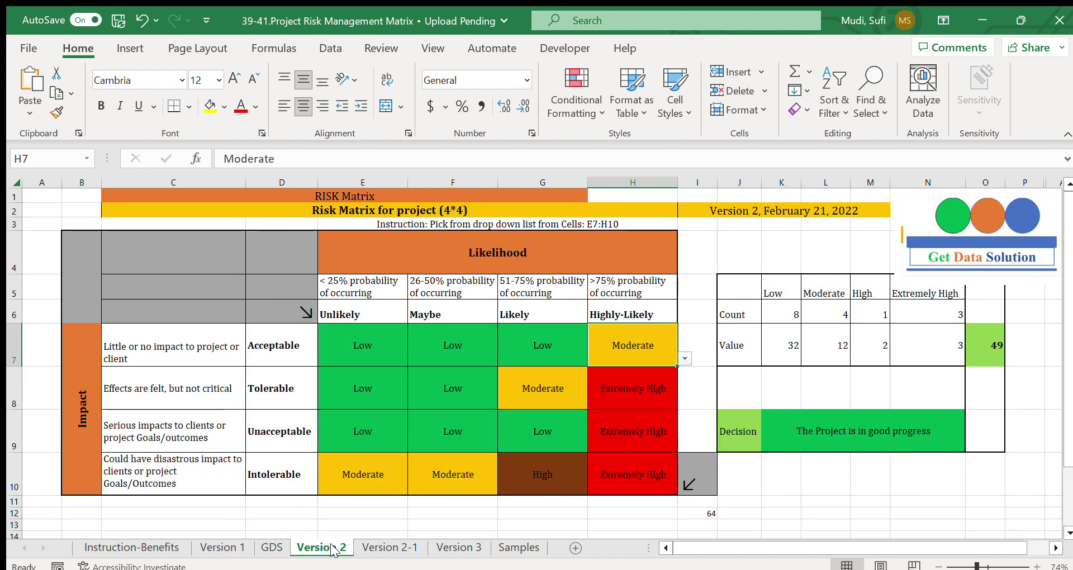
drag(395, 252, 572, 316)
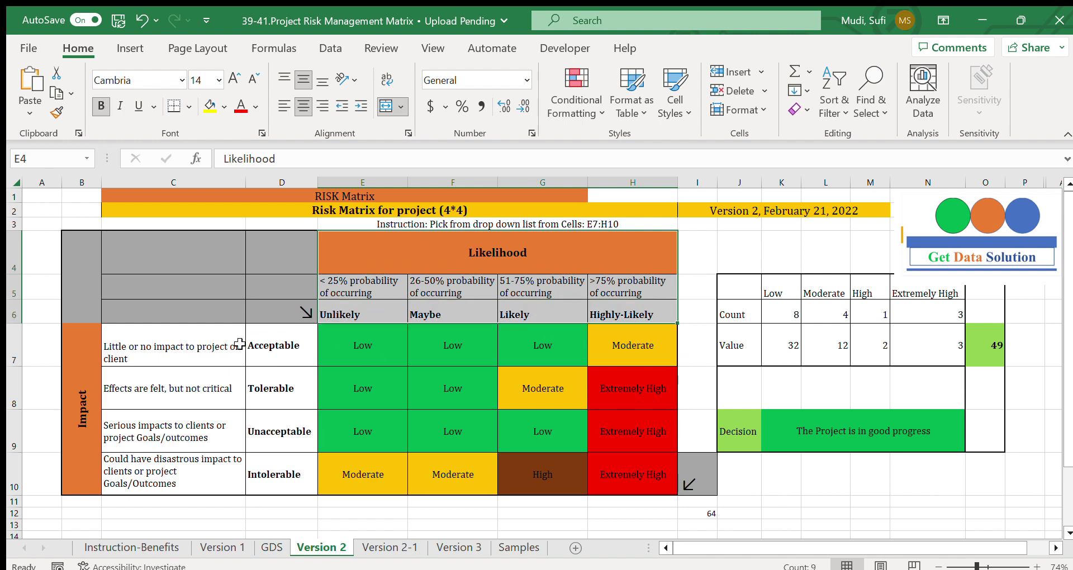
drag(260, 344, 270, 478)
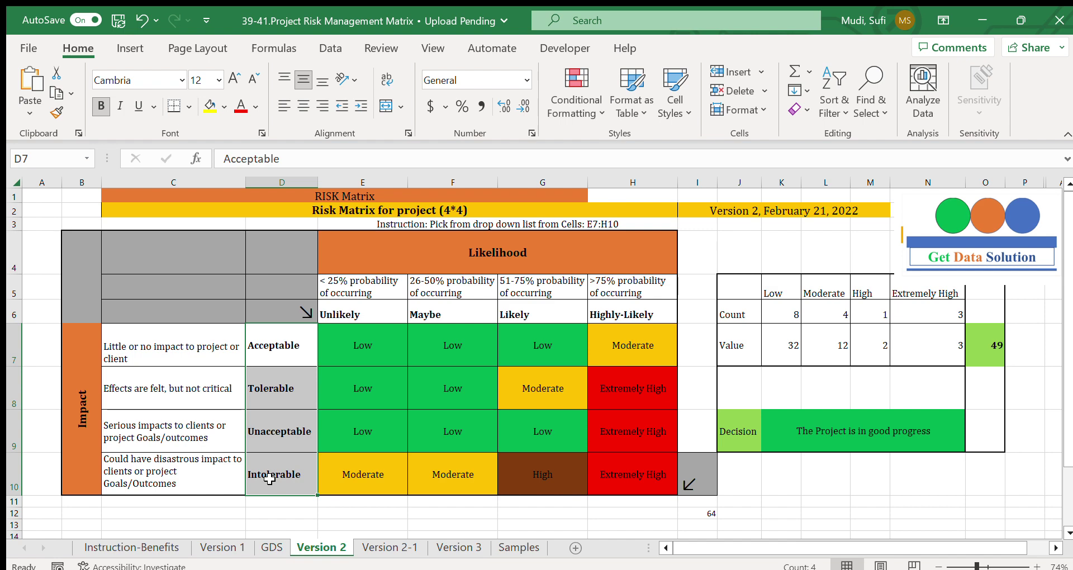
Return to the Version 3 sheet and examine the 5*5 matrix's title, impact header block and likelihood column
click(439, 547)
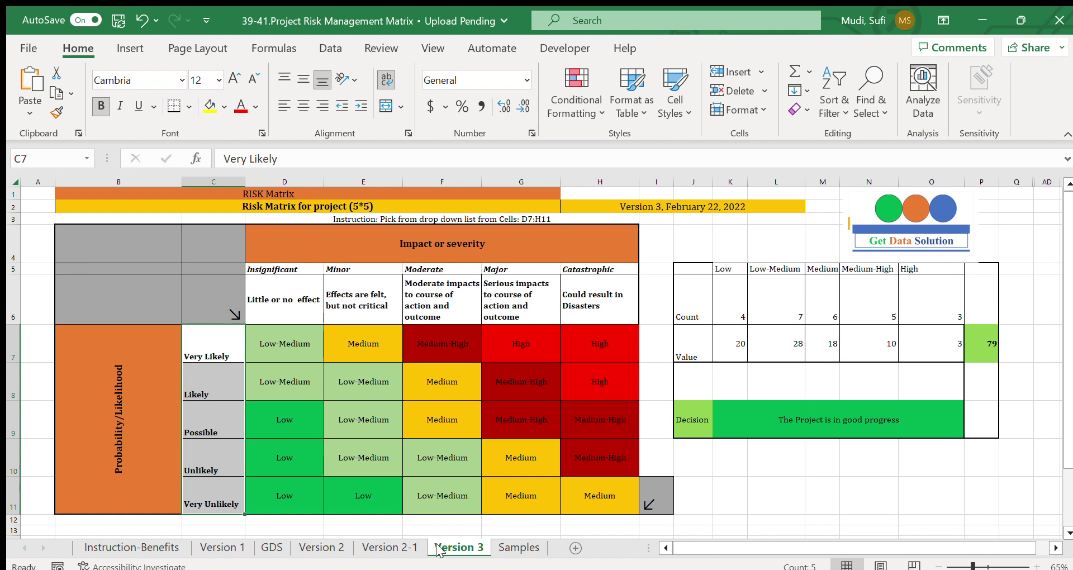
click(298, 206)
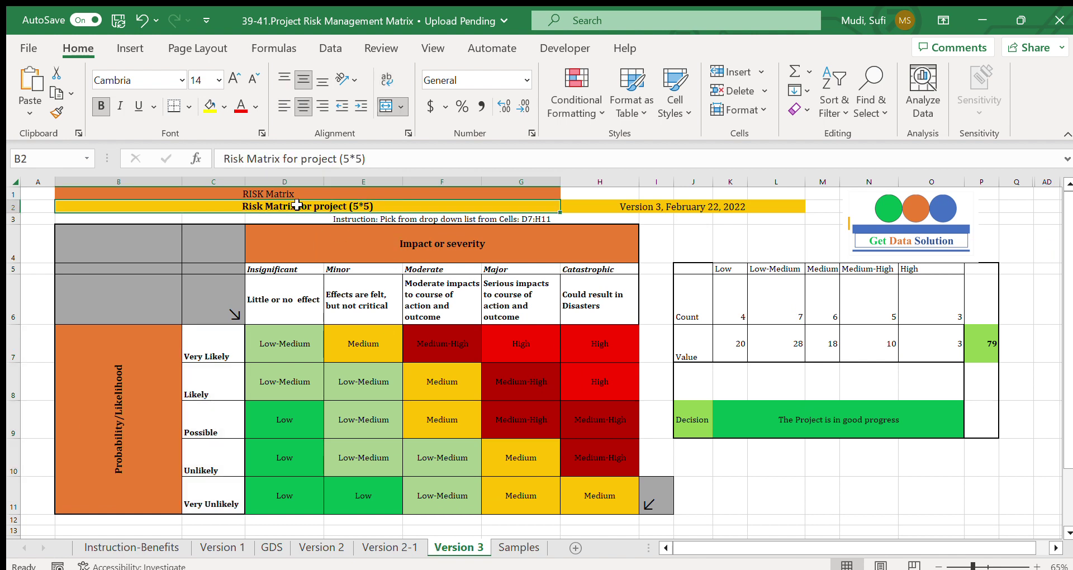
drag(297, 271, 578, 289)
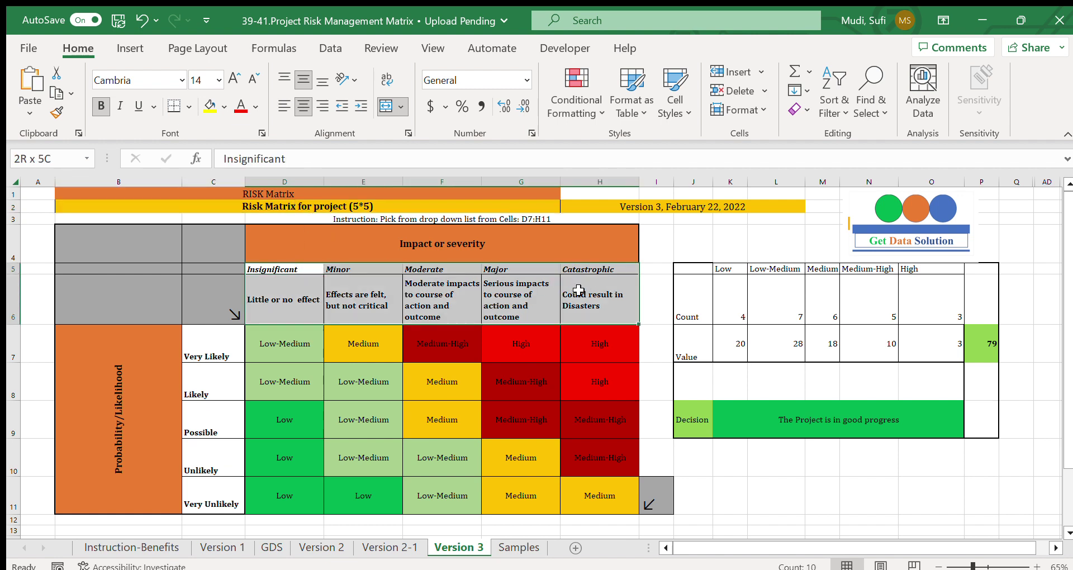
drag(578, 289, 578, 289)
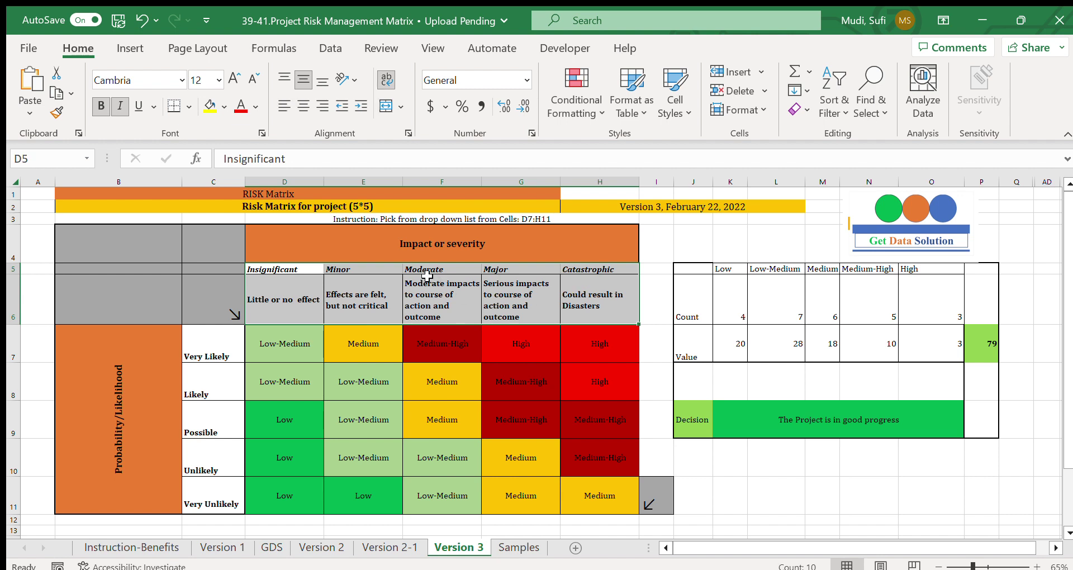
drag(284, 271, 582, 295)
drag(207, 344, 210, 494)
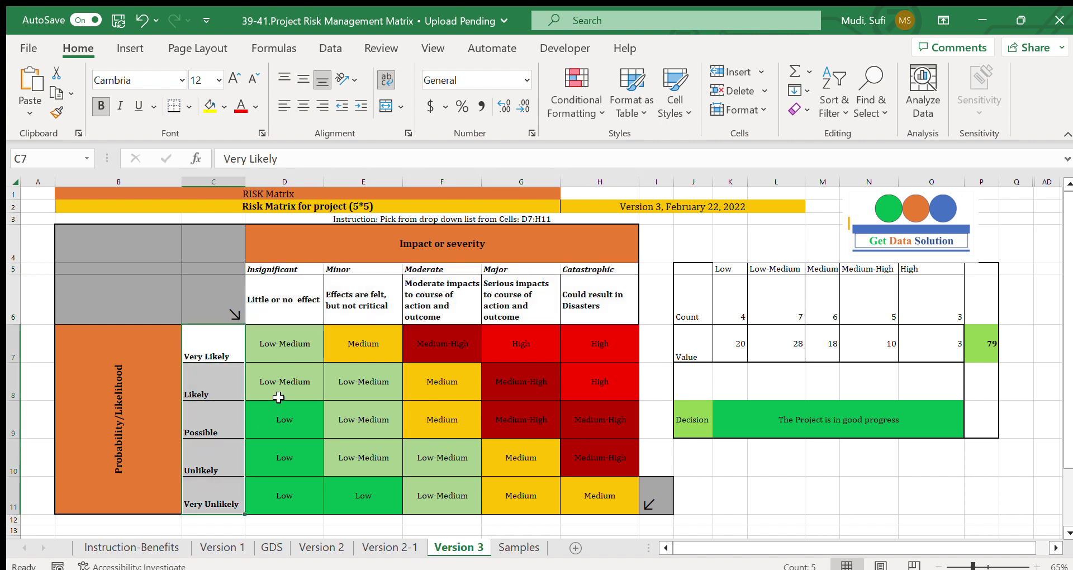
Examine each impact category from Insignificant to Catastrophic with its description, and then the whole range D5:H6
click(294, 295)
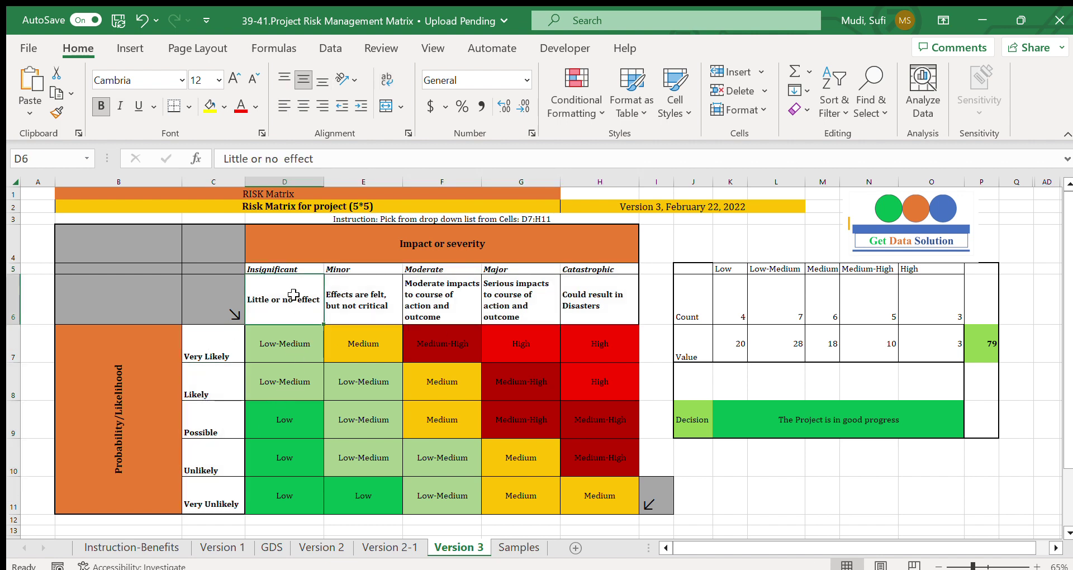
click(259, 269)
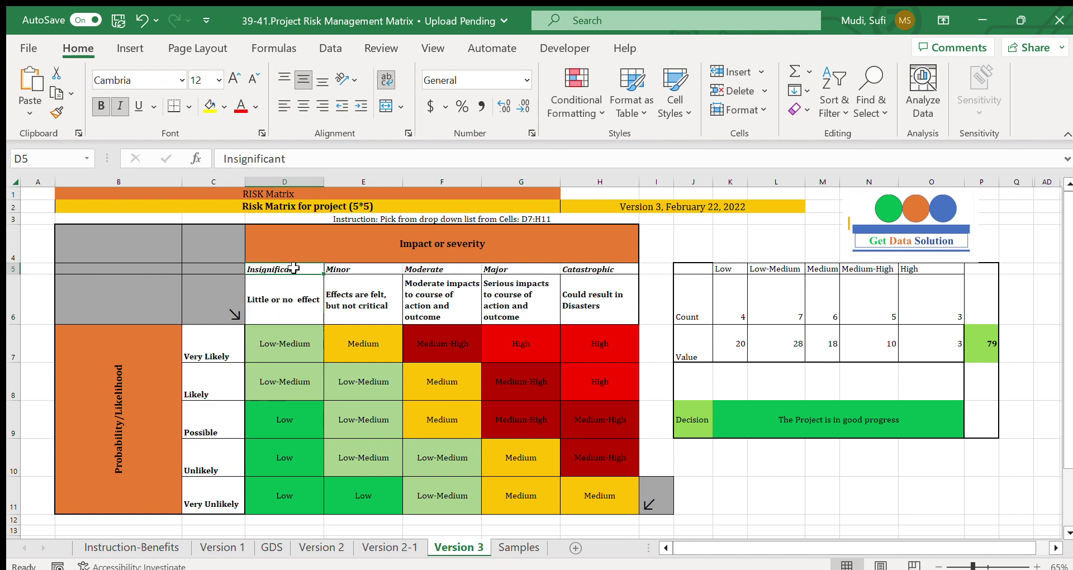
click(267, 309)
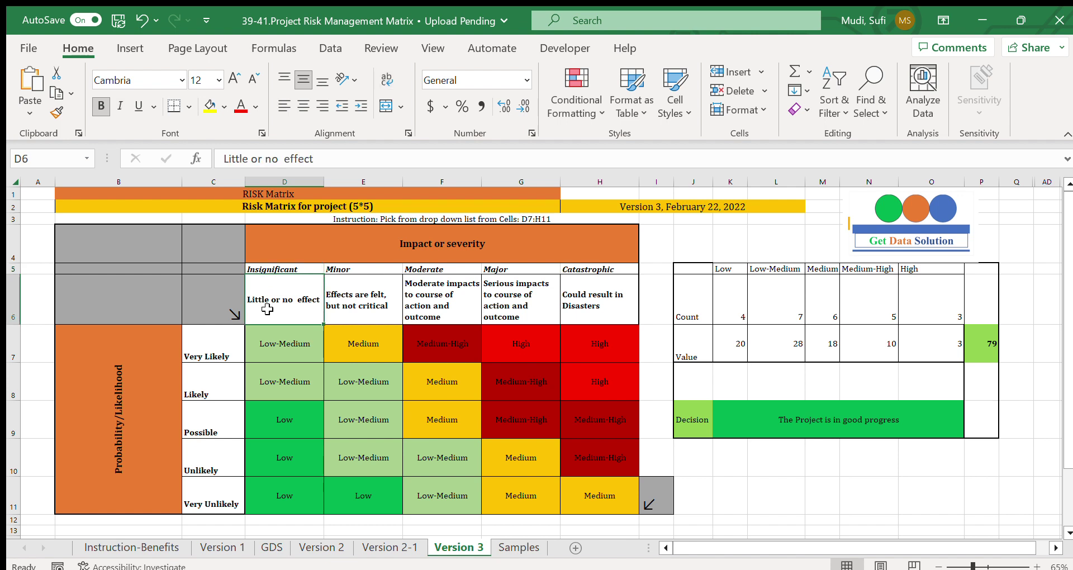
click(348, 270)
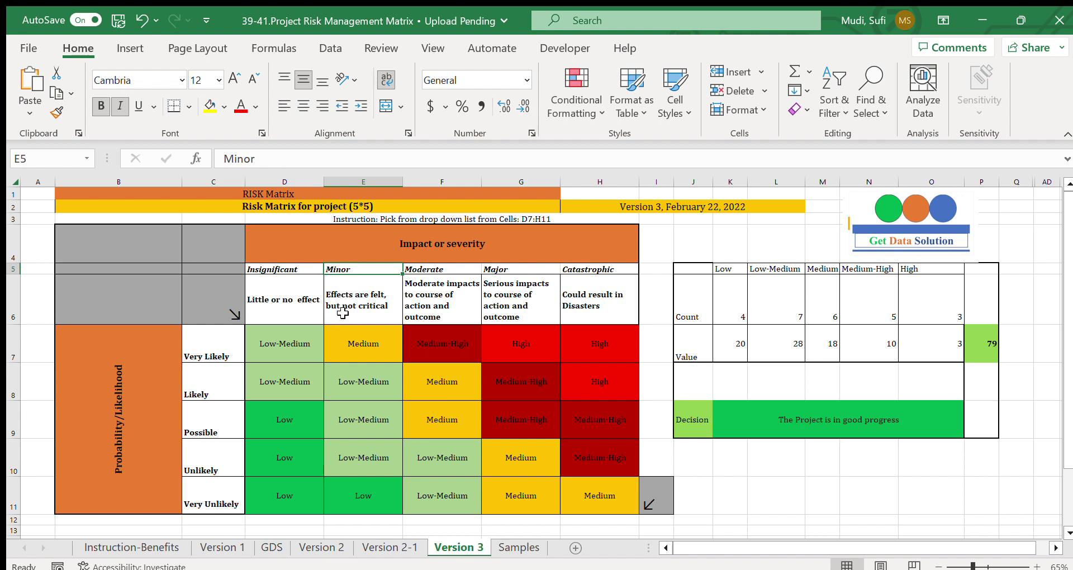
click(342, 314)
click(436, 269)
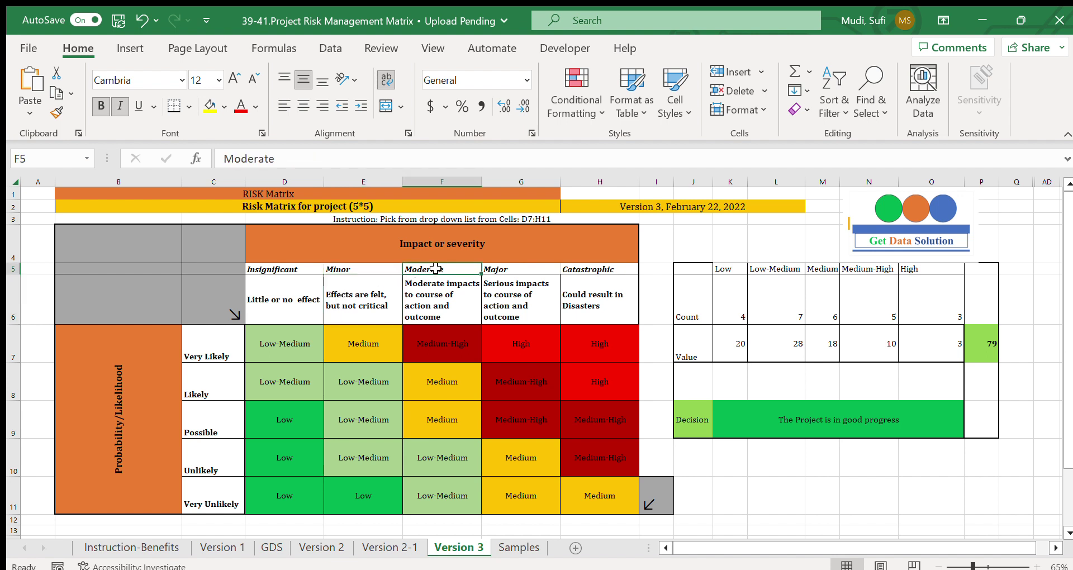
click(448, 314)
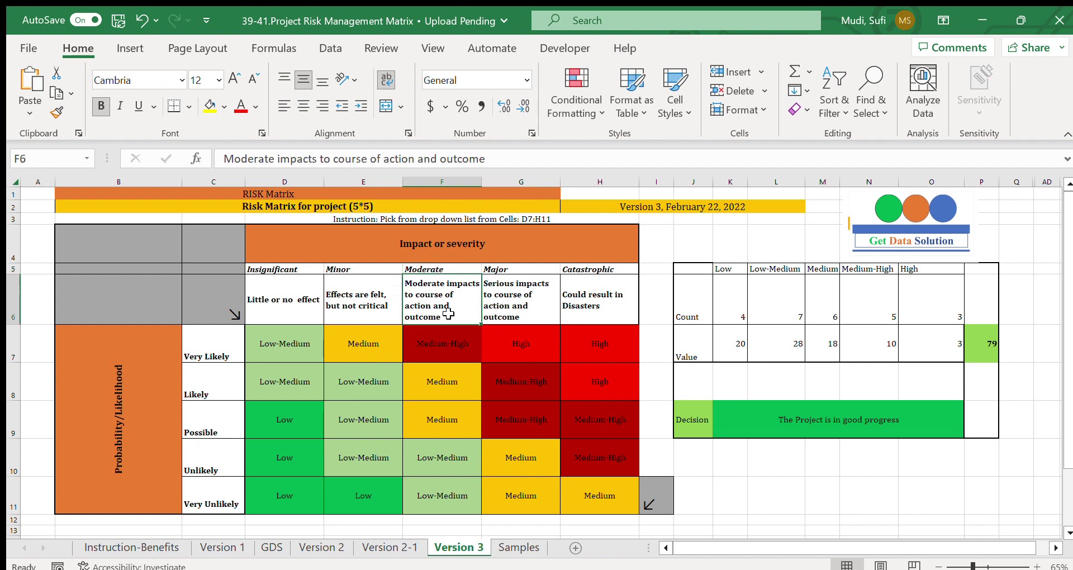
click(506, 269)
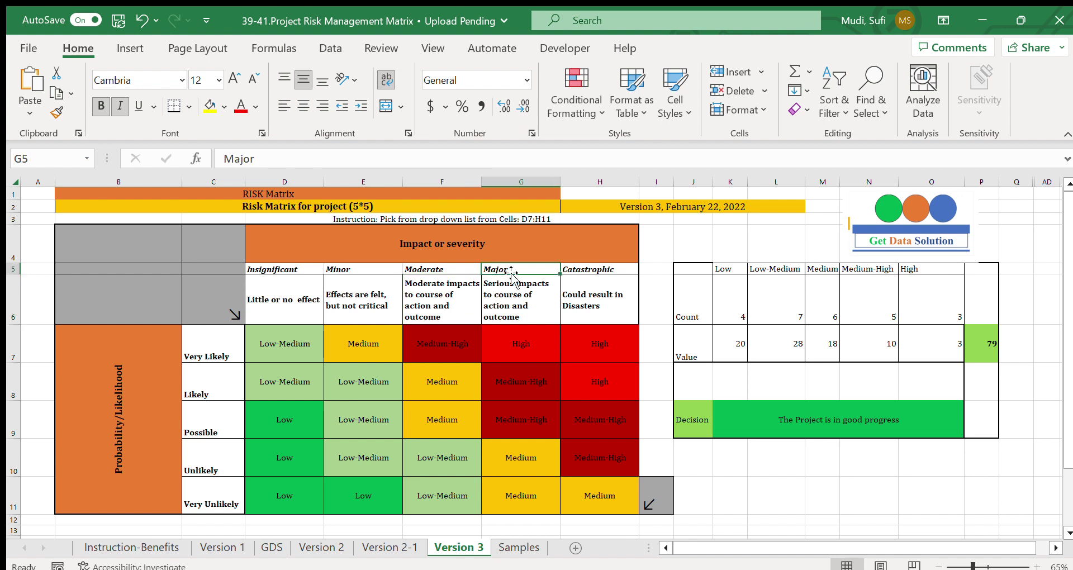
click(525, 315)
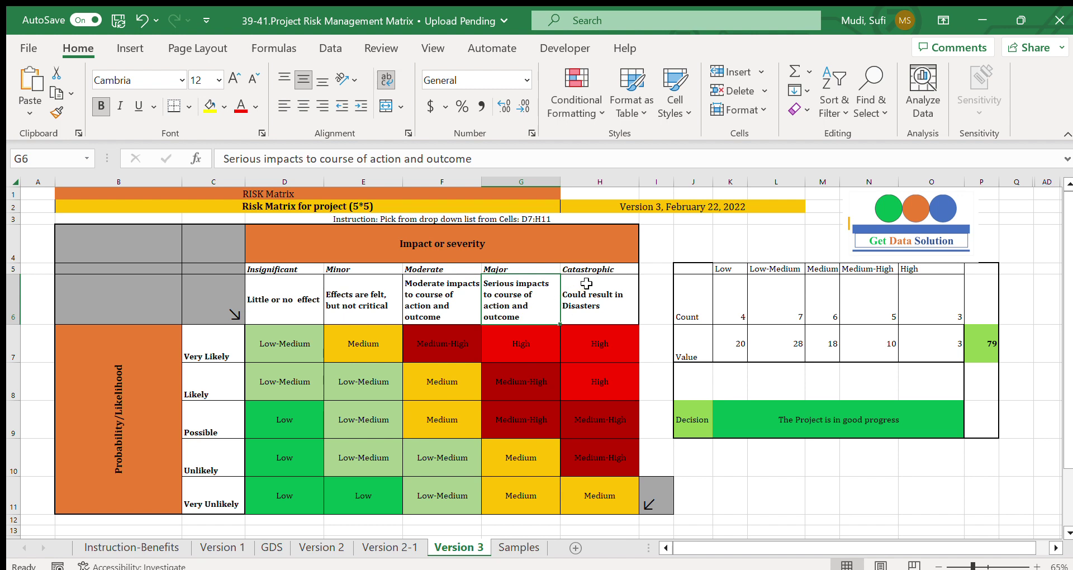
click(599, 269)
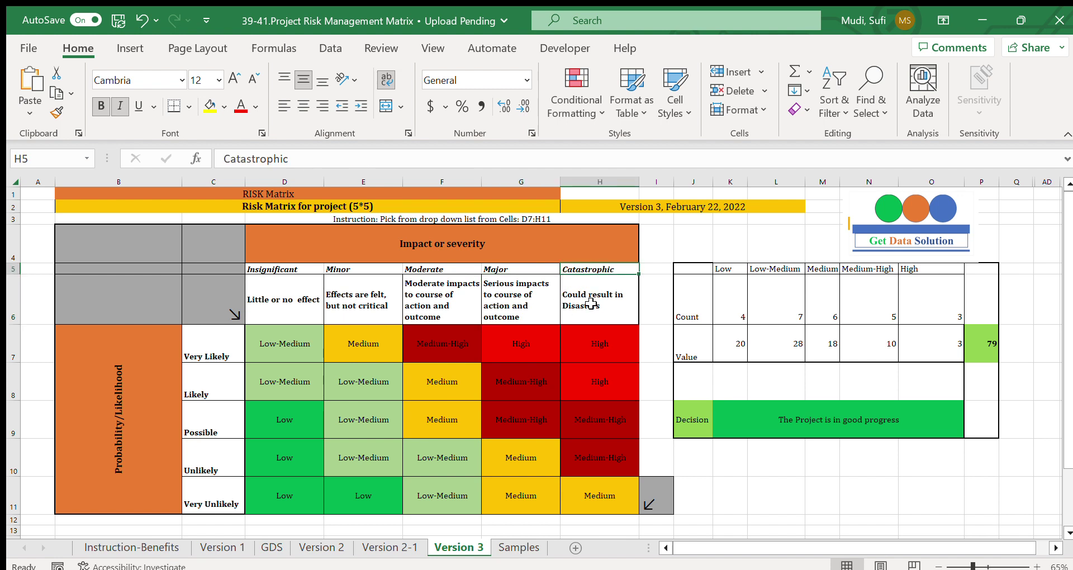
click(594, 294)
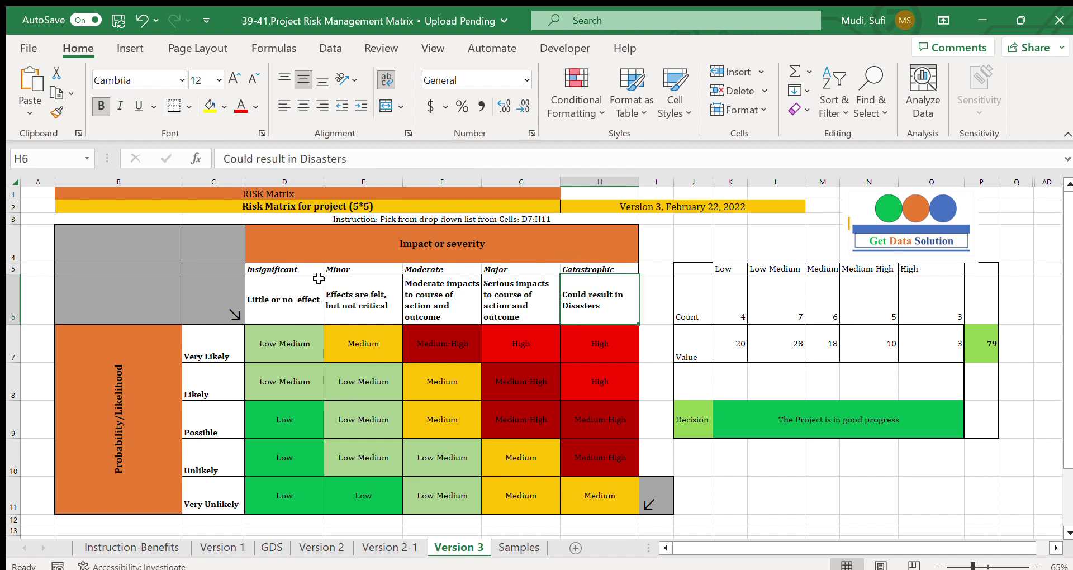
mouse_move(303, 271)
mouse_down()
mouse_move(386, 295)
mouse_move(578, 296)
mouse_up()
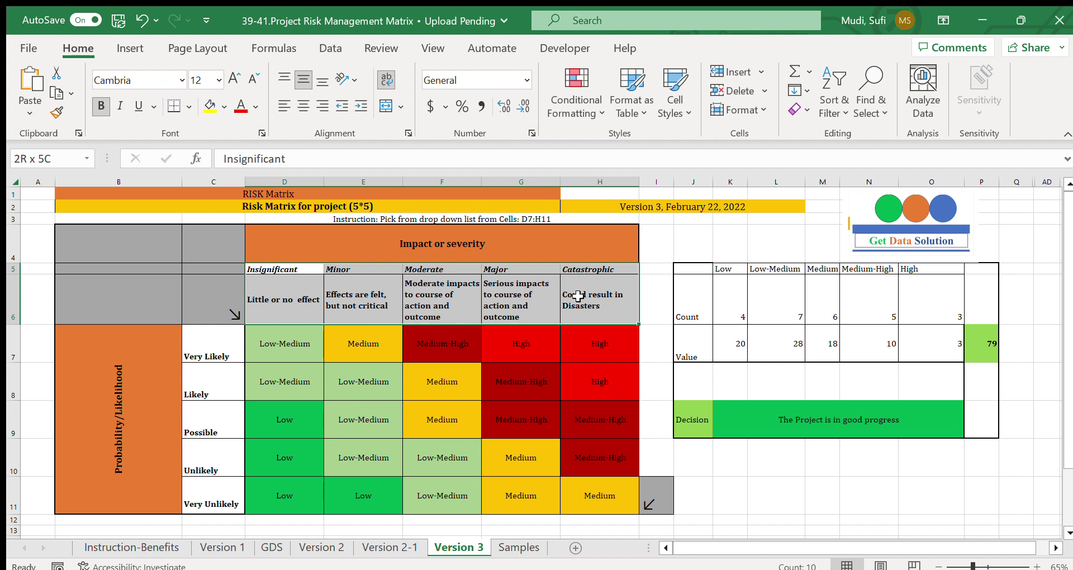
drag(577, 296, 578, 296)
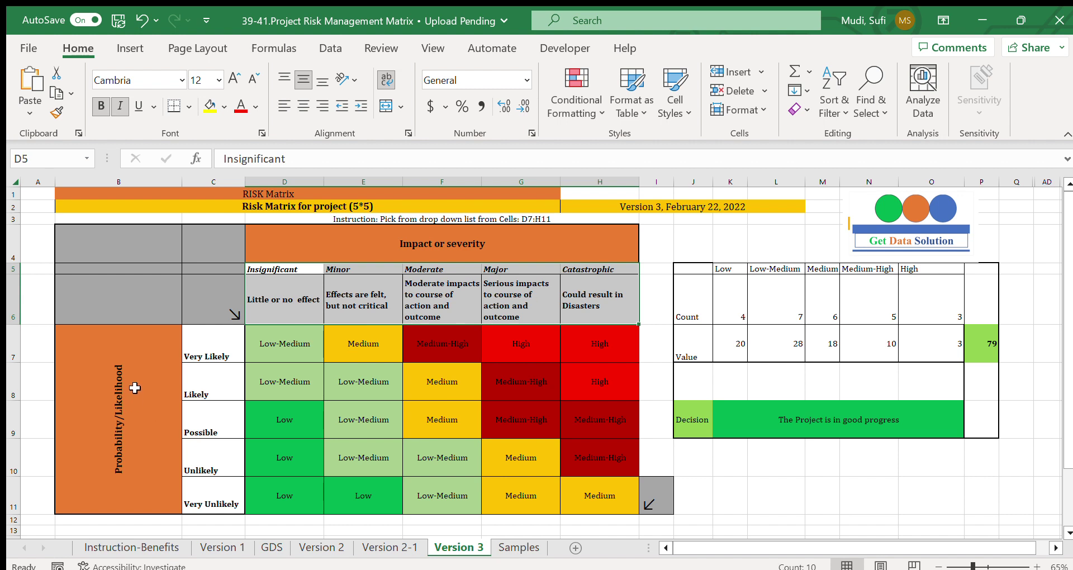
Examine each probability level in C7:C11, from Very Likely down to Very Unlikely
click(197, 349)
drag(198, 349, 195, 486)
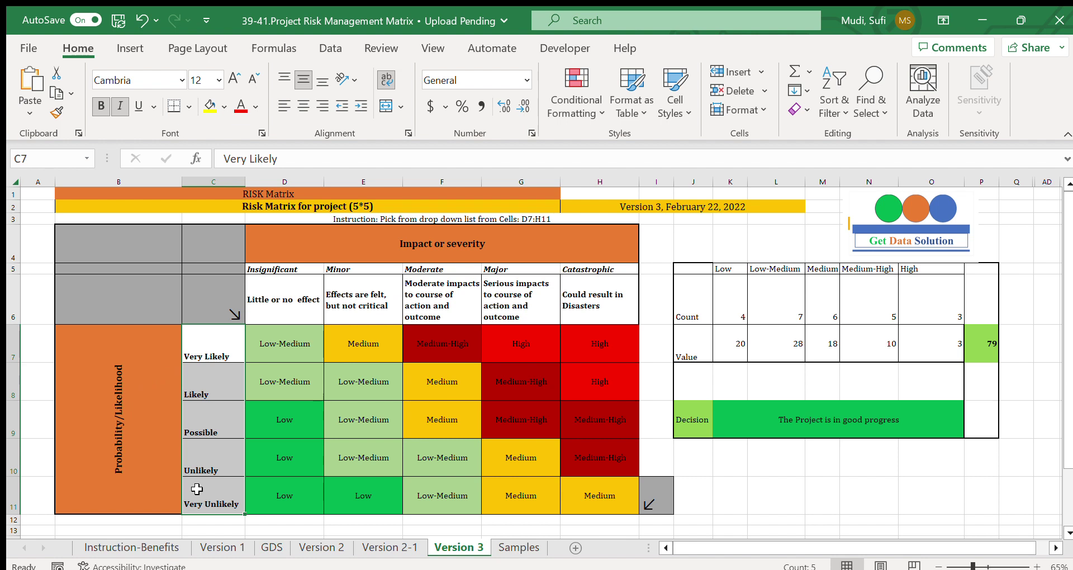
click(202, 357)
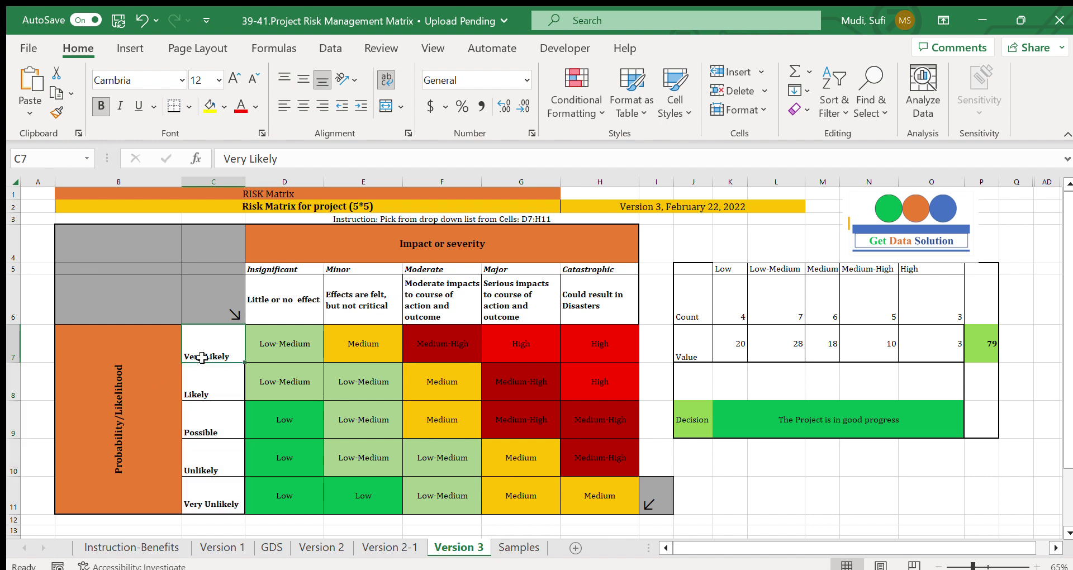
click(197, 403)
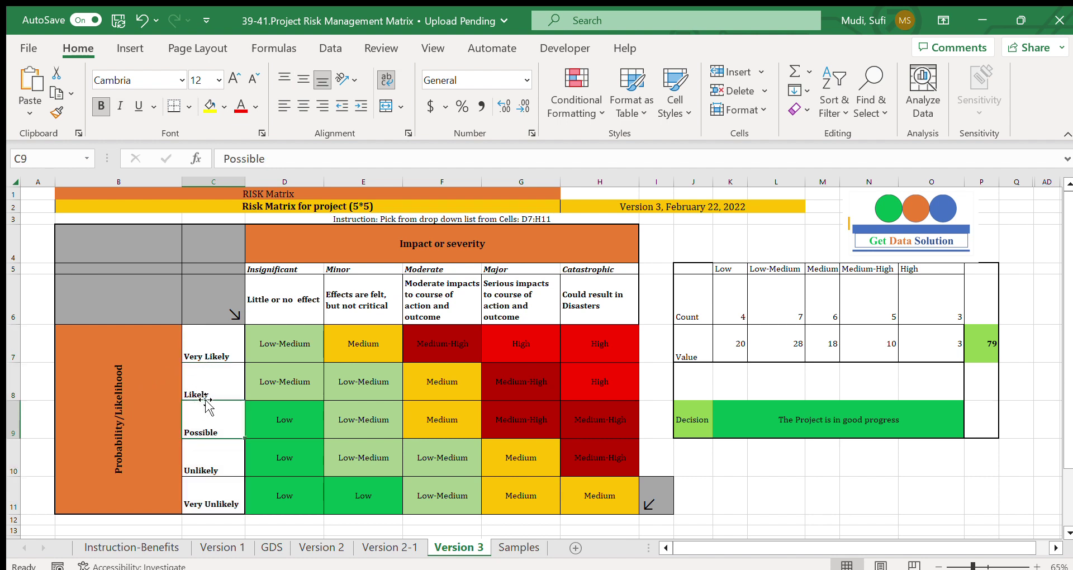
click(204, 392)
click(203, 432)
click(203, 466)
click(201, 500)
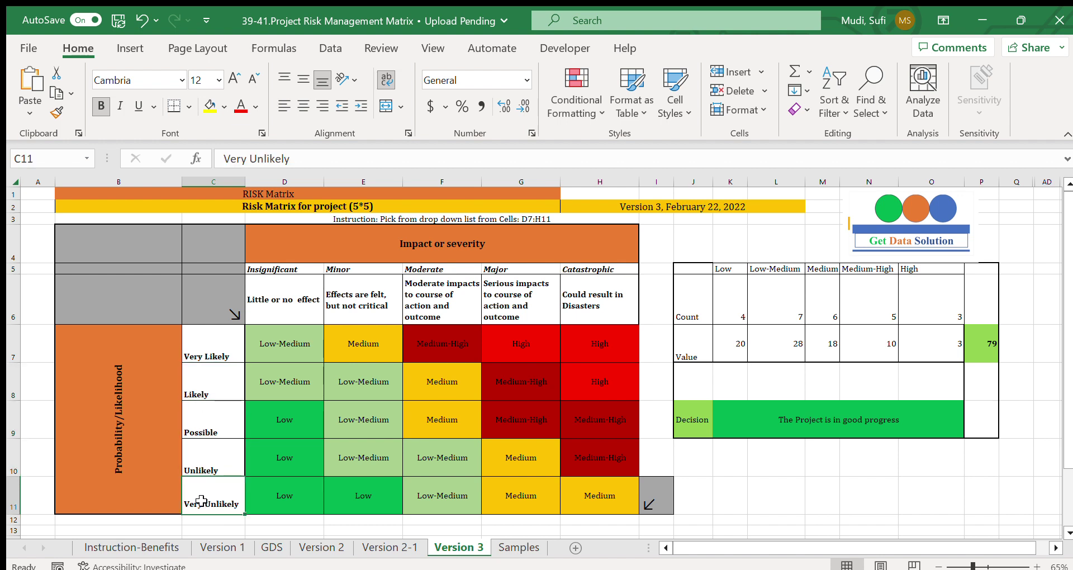
drag(198, 347, 201, 486)
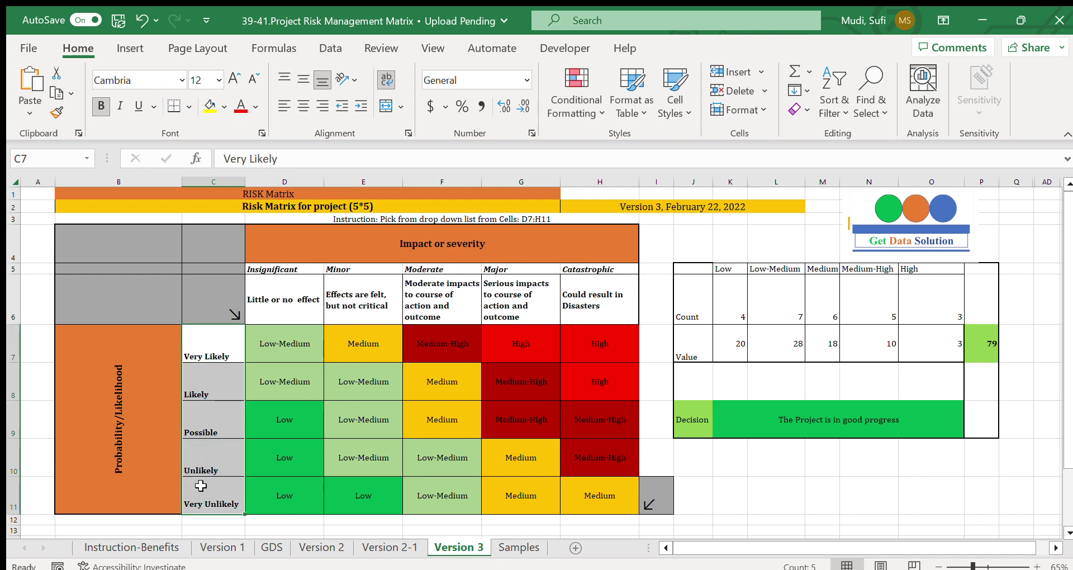
click(190, 351)
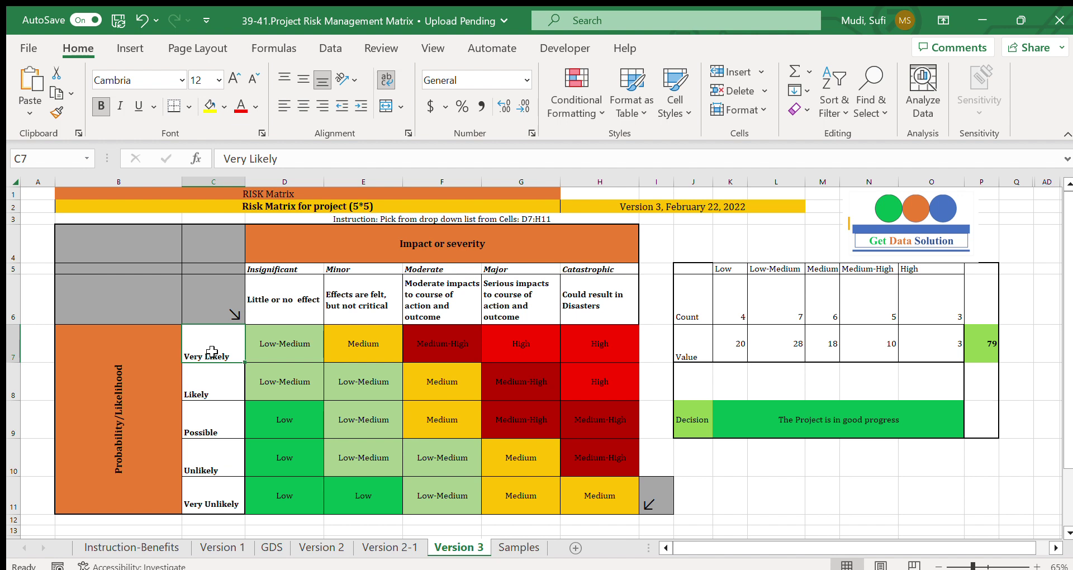
click(203, 503)
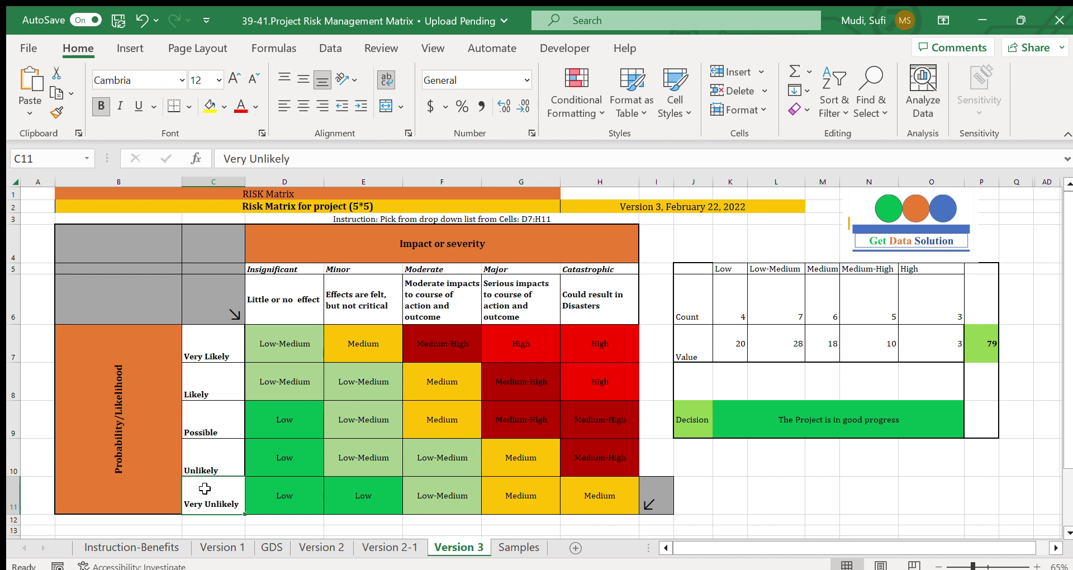
Examine the rating grid D7:H11 with example cells for the Low, Low-Medium, Medium, Medium-High and High ratings
mouse_move(295, 343)
mouse_down()
mouse_move(570, 412)
mouse_move(585, 497)
mouse_up()
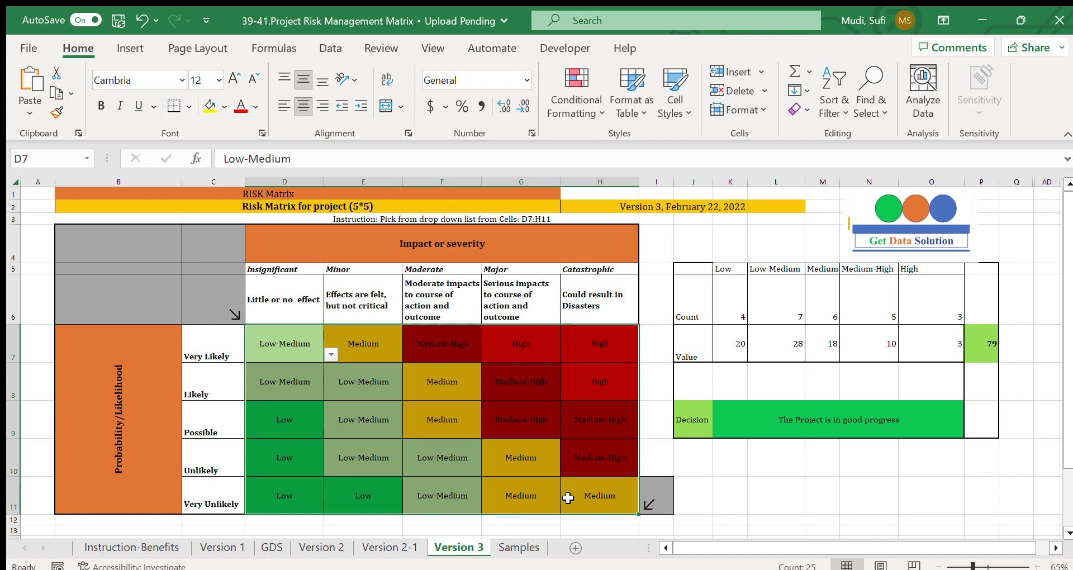
drag(276, 405, 287, 501)
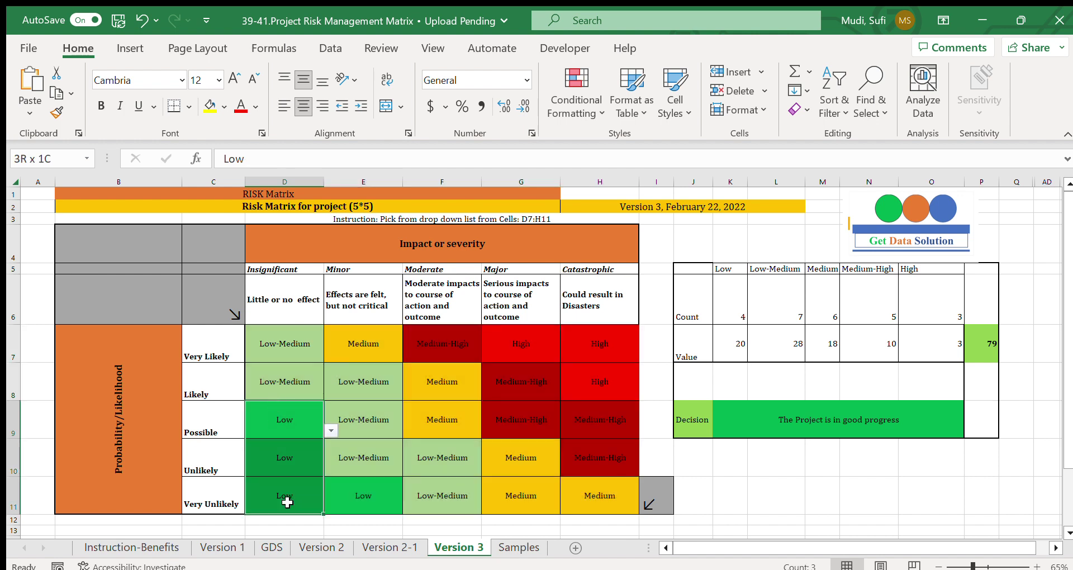
click(269, 341)
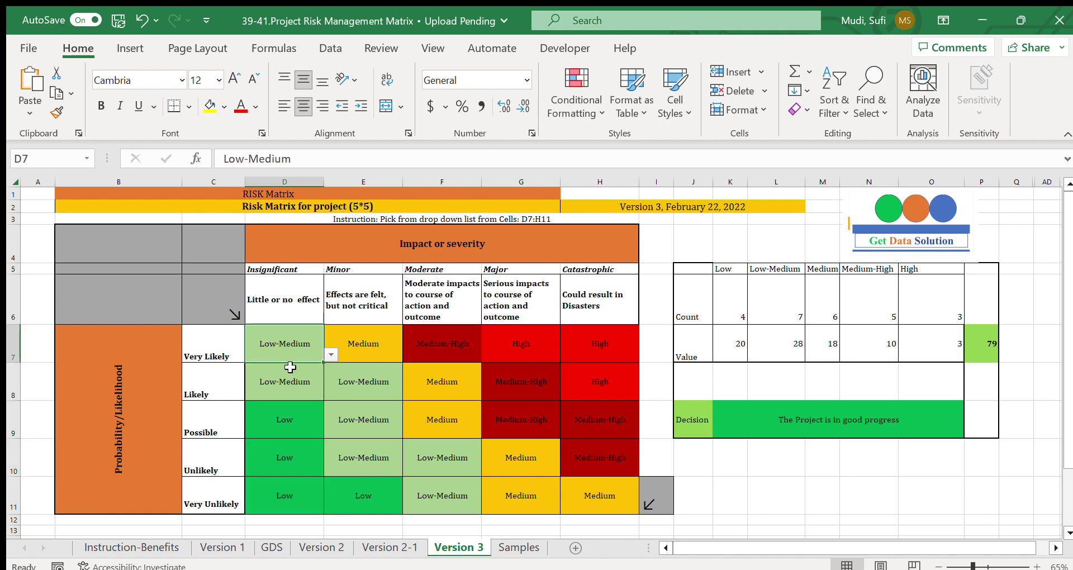
click(376, 456)
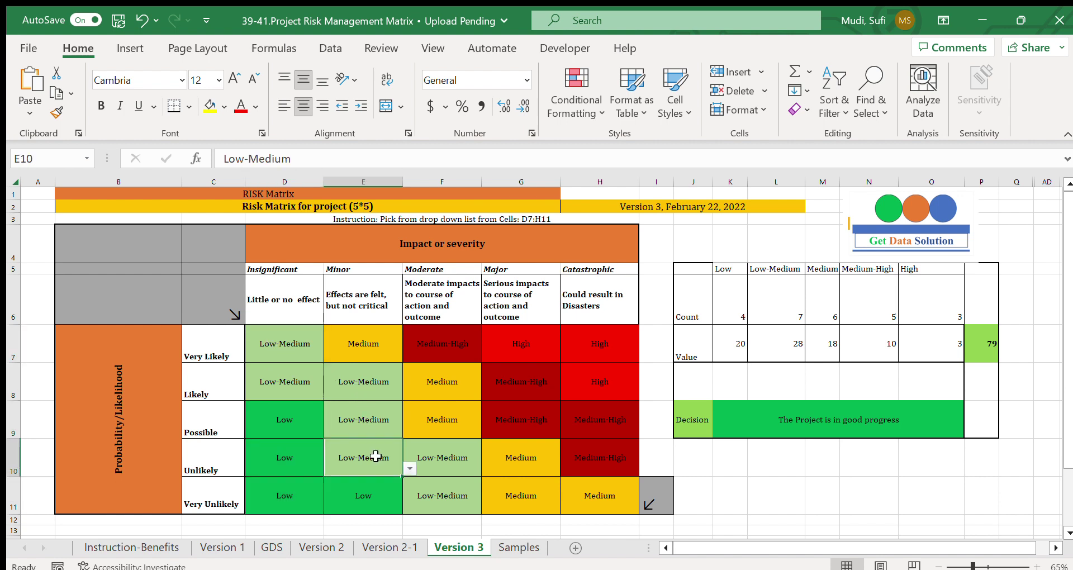
click(438, 458)
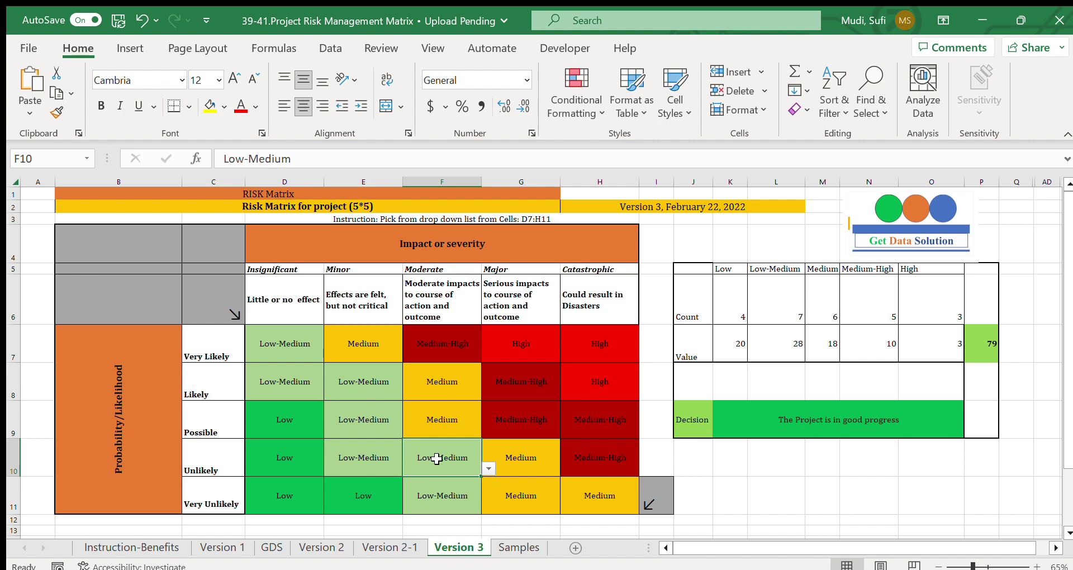
click(349, 337)
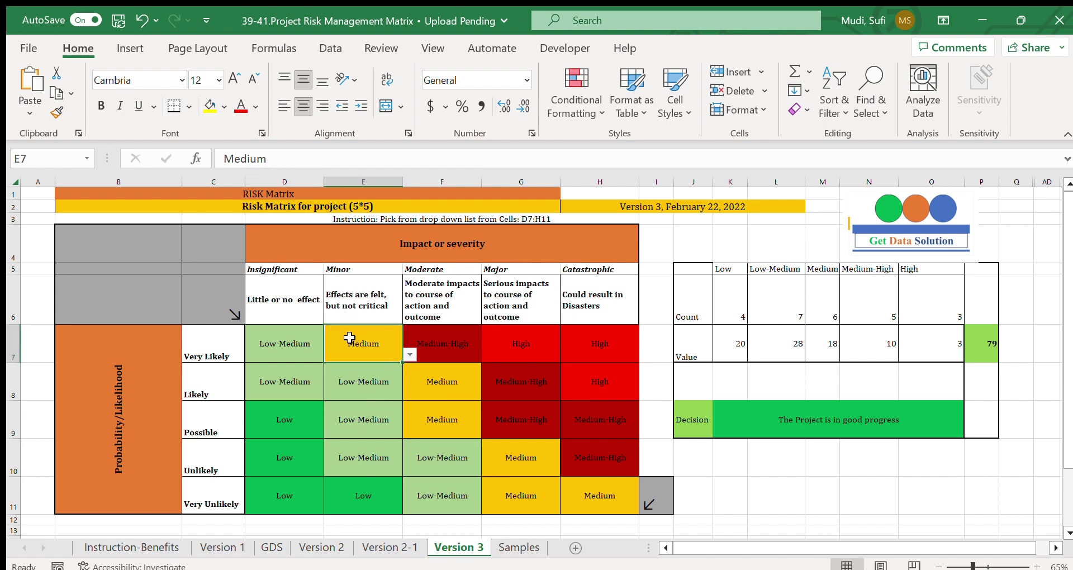
click(428, 383)
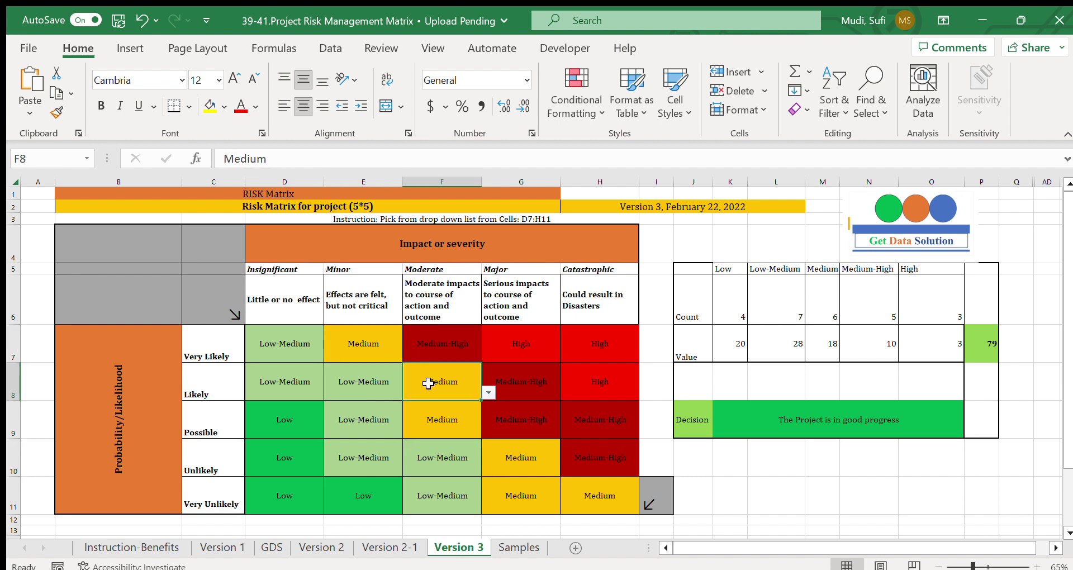
click(445, 349)
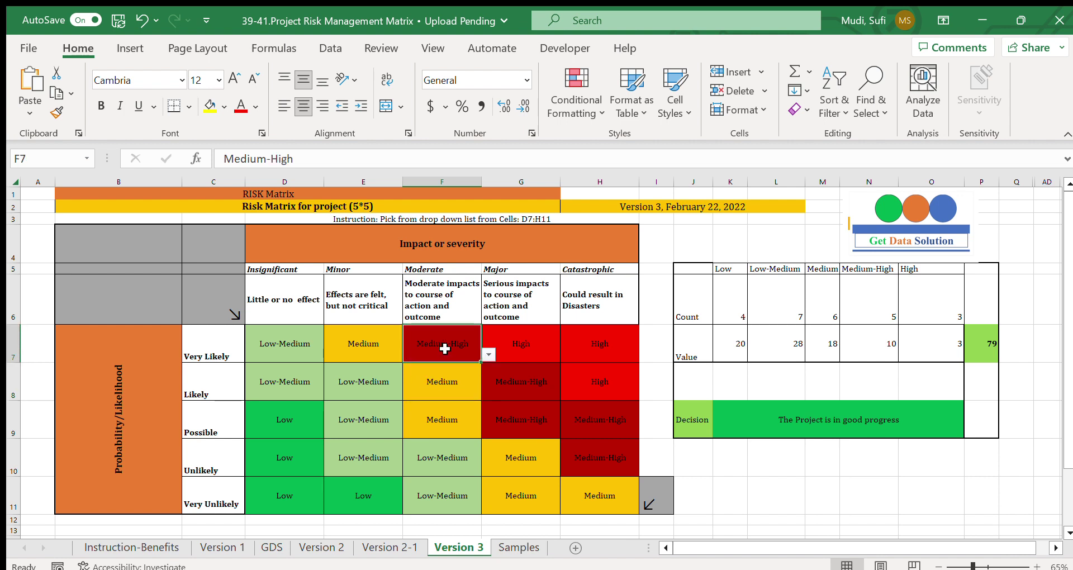
click(513, 378)
click(582, 346)
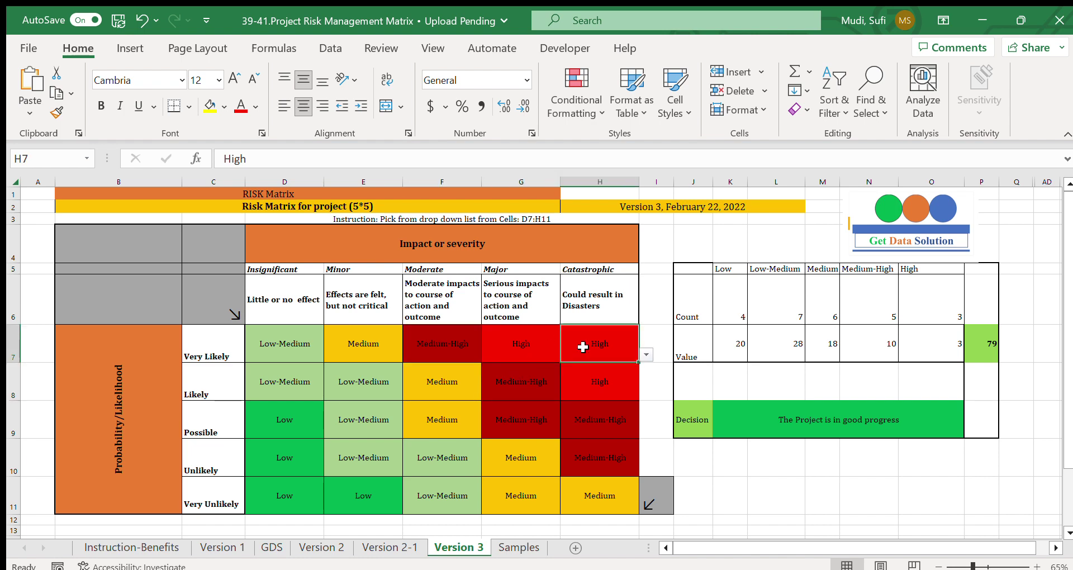
Open the Instruction-Benefits sheet and read the Version 3 decision thresholds in B30:B33, from good progress to rejected
click(165, 549)
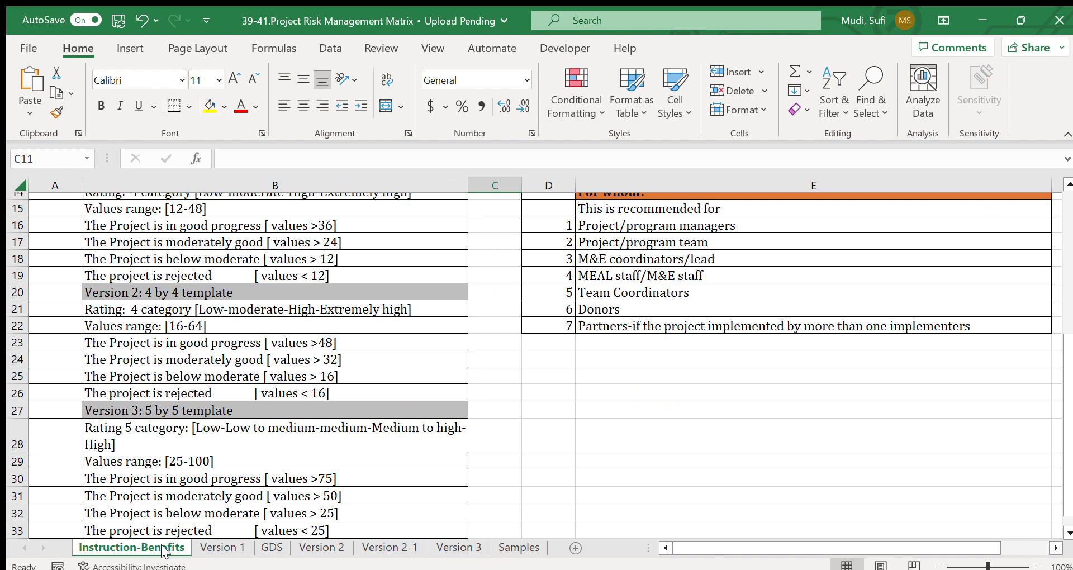
drag(1068, 372, 1067, 403)
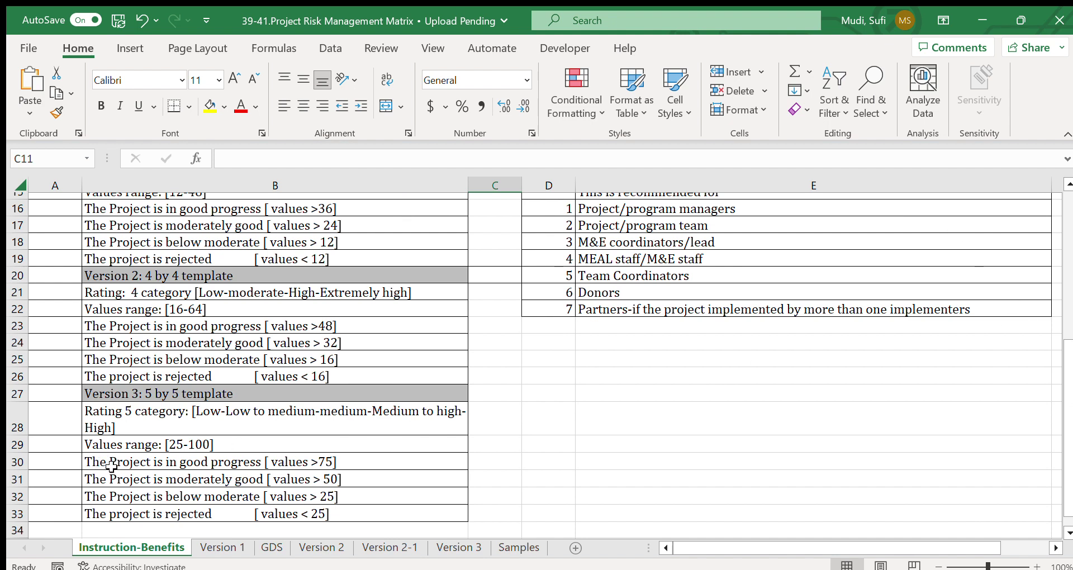
click(137, 463)
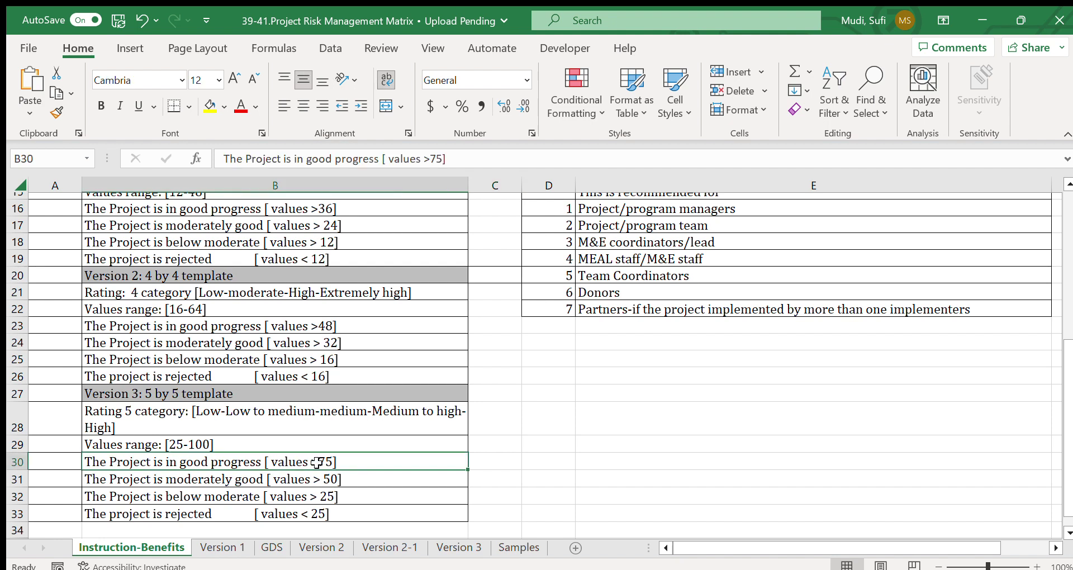
click(176, 480)
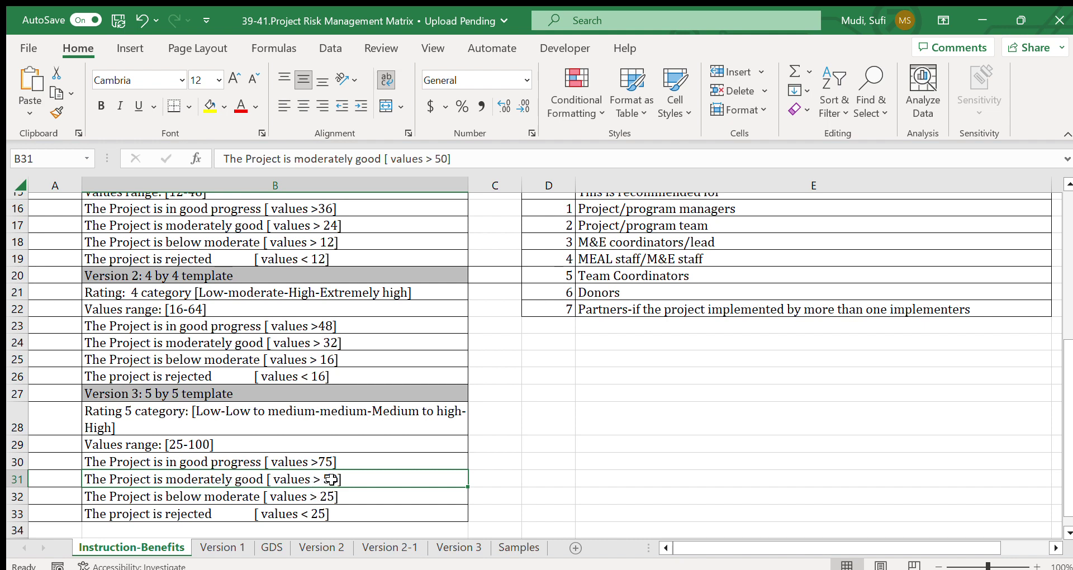
click(246, 497)
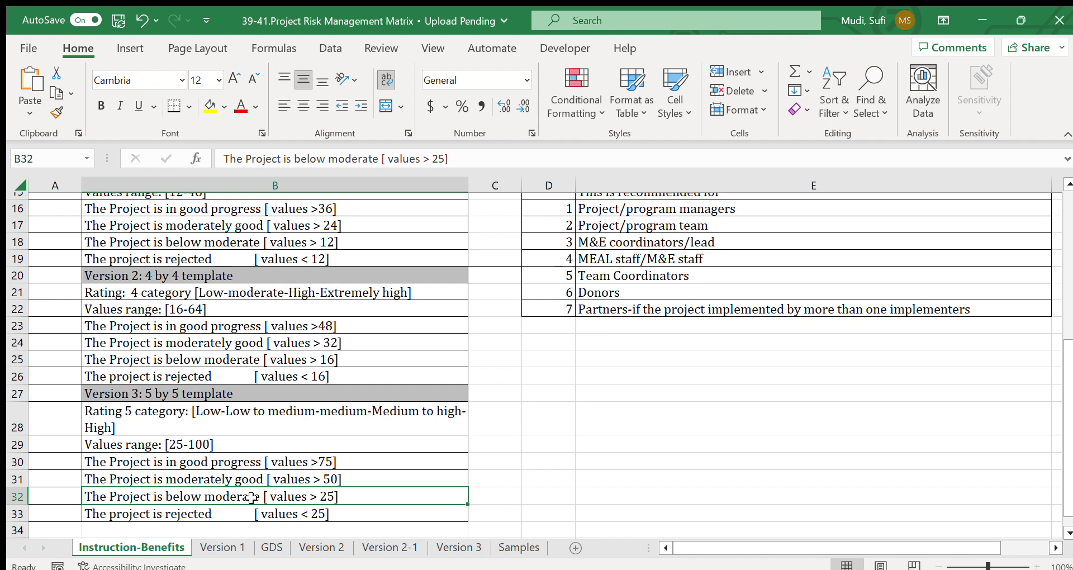
click(274, 511)
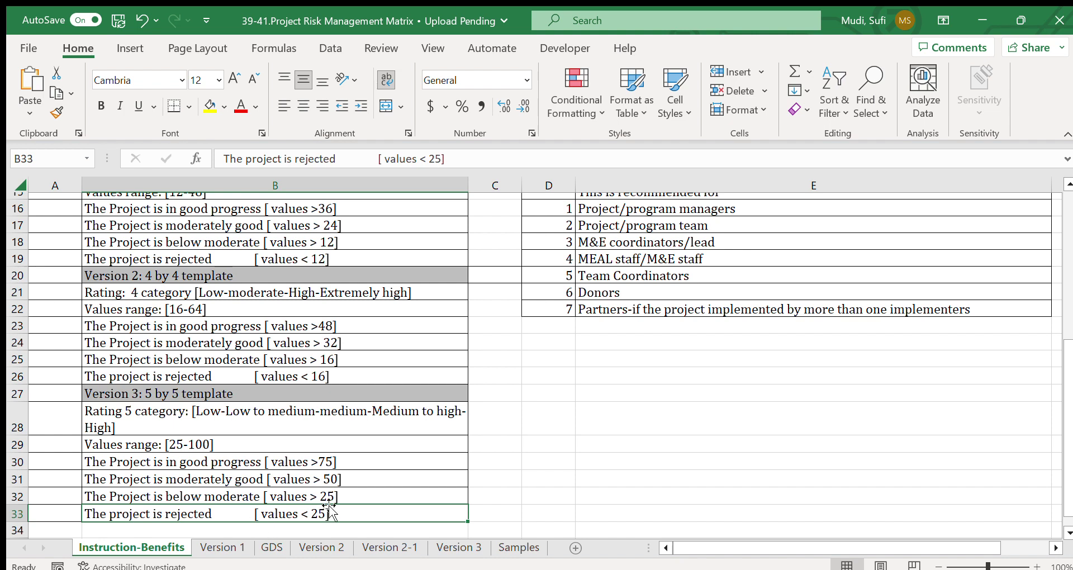
click(189, 492)
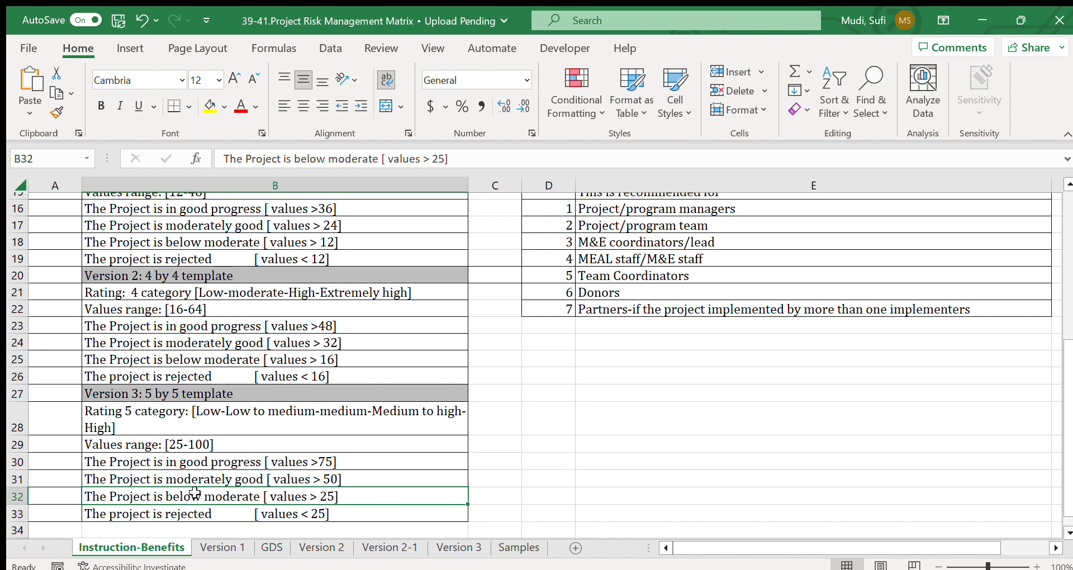
click(223, 479)
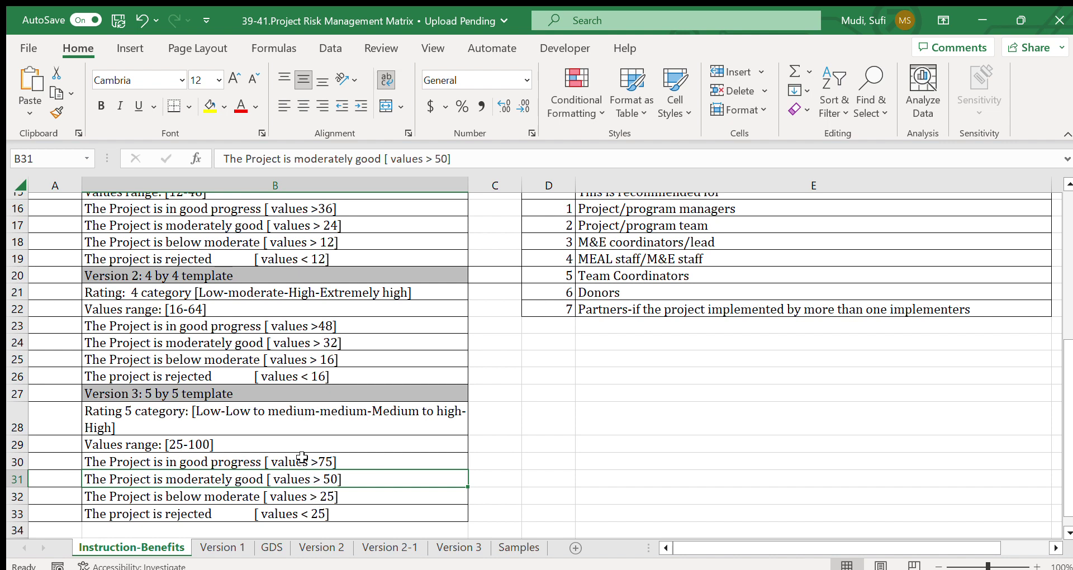
Return to the Version 3 sheet and review the rating grid D7:H11, its axis headers, and the summary table with its decision formula
click(467, 551)
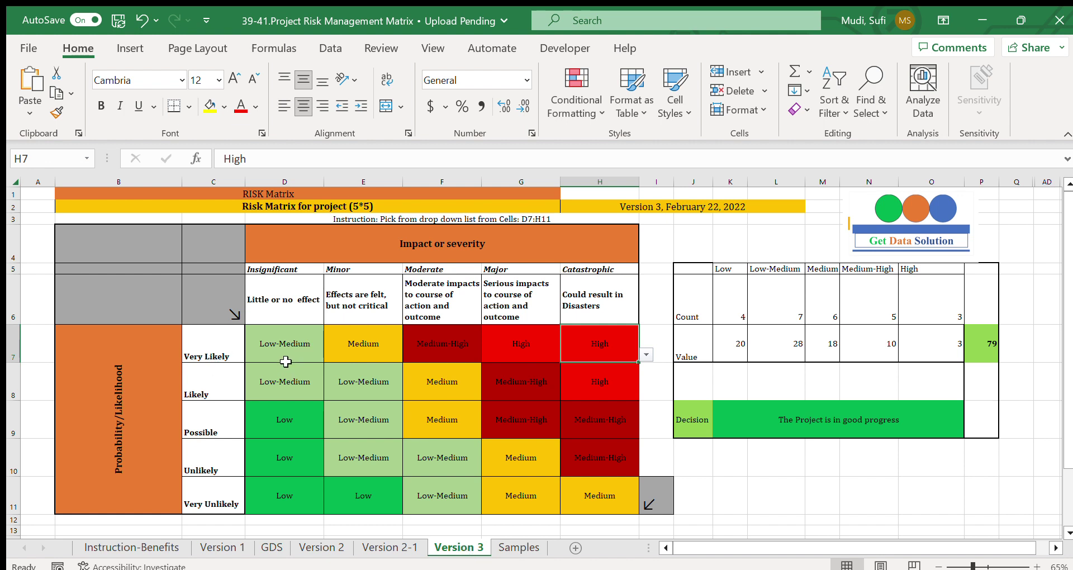
click(282, 422)
drag(291, 333, 621, 495)
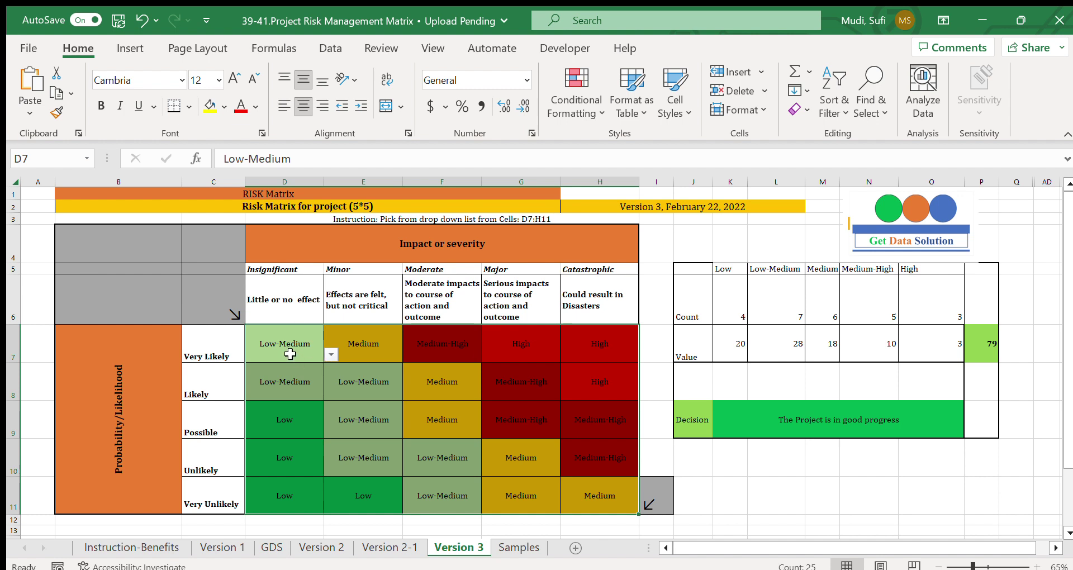
drag(284, 347, 574, 495)
click(456, 253)
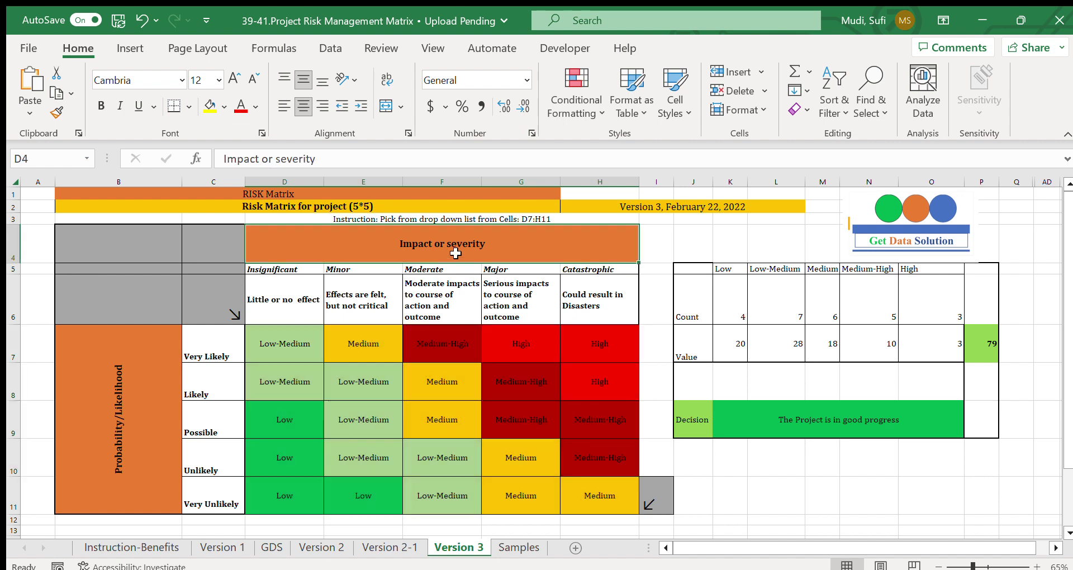
click(129, 456)
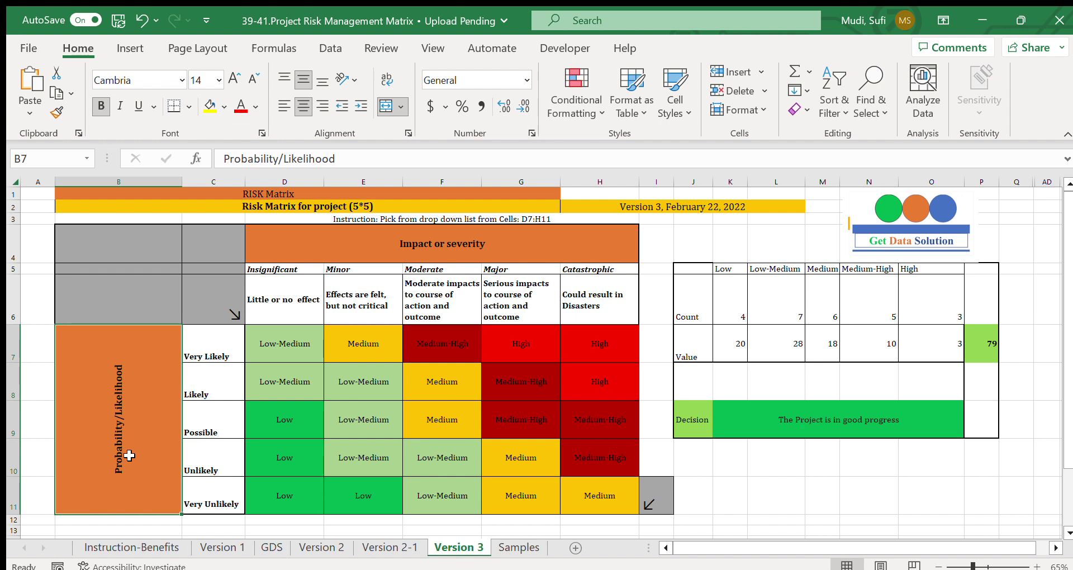
drag(699, 296, 973, 353)
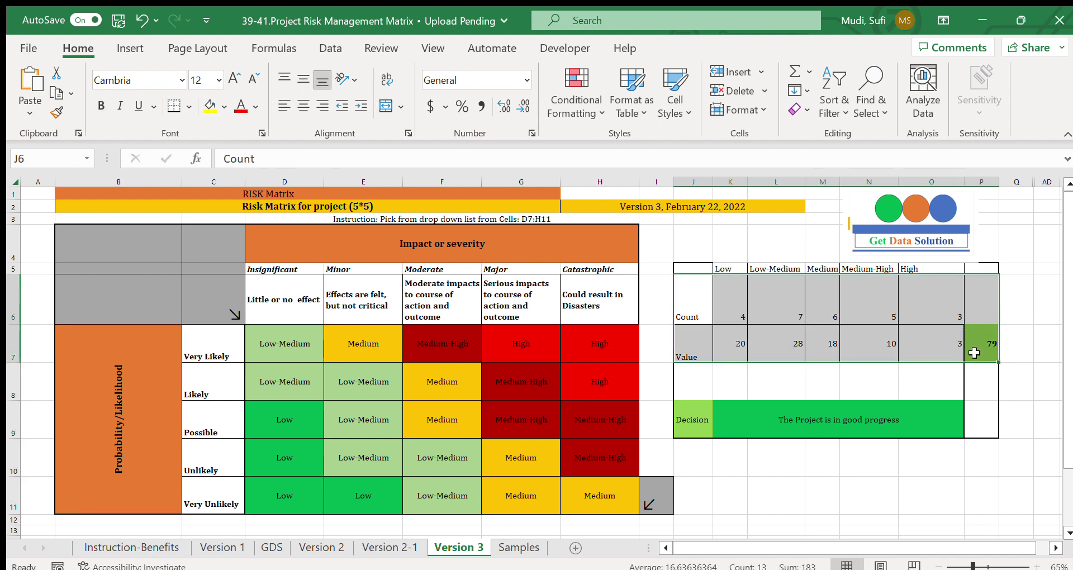
click(795, 419)
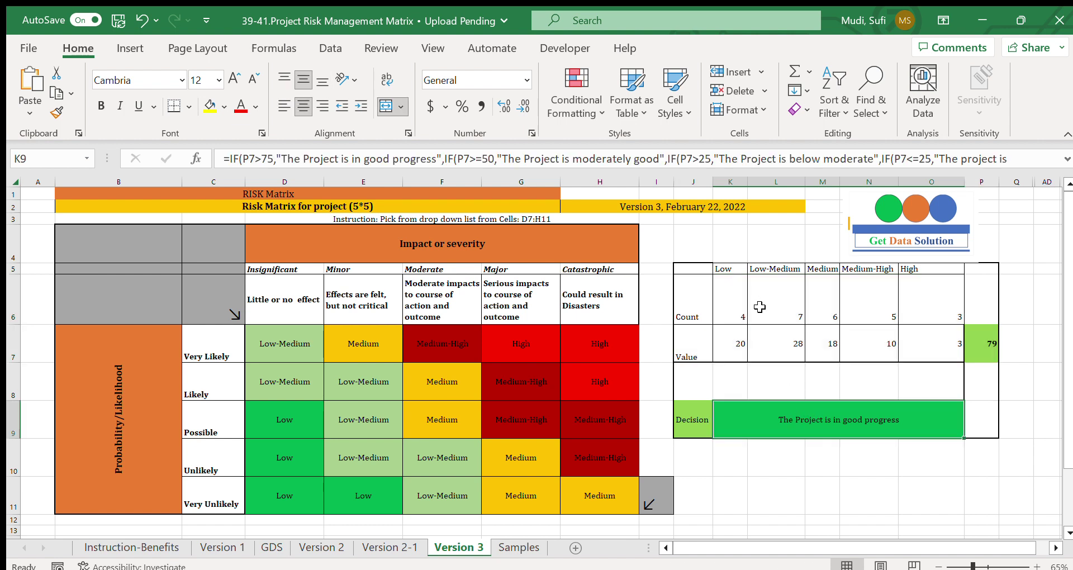
Examine the count formula for each rating in K6:O6 alongside matching matrix cells, and the overall value in P7
click(735, 311)
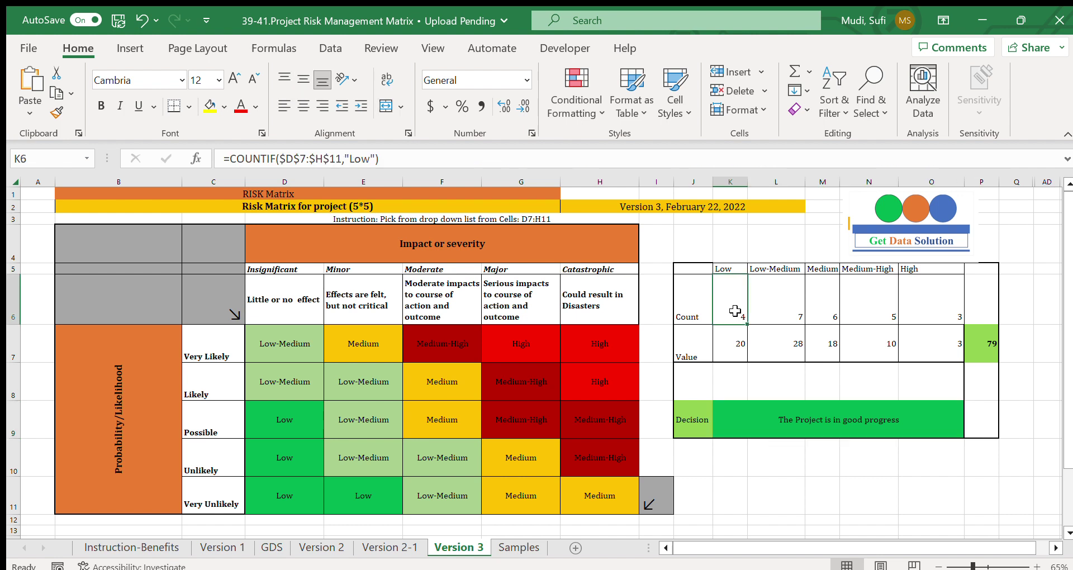
click(779, 311)
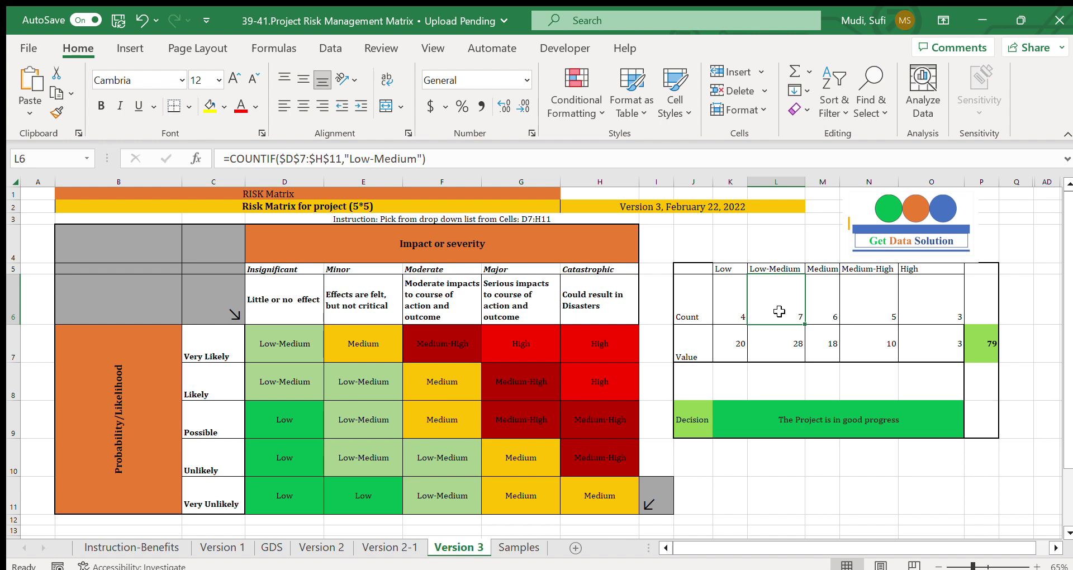
click(265, 346)
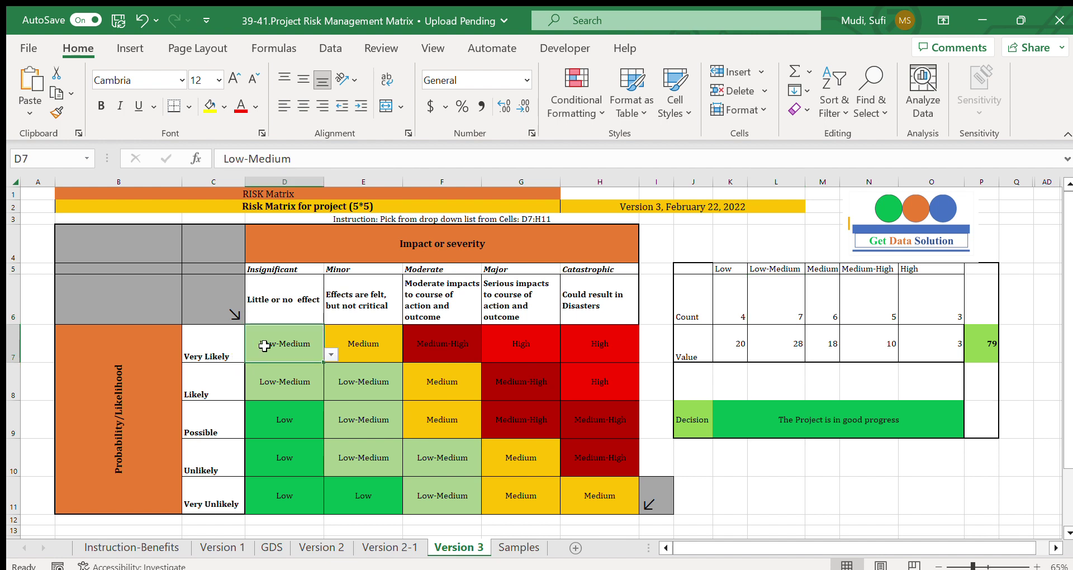
click(826, 311)
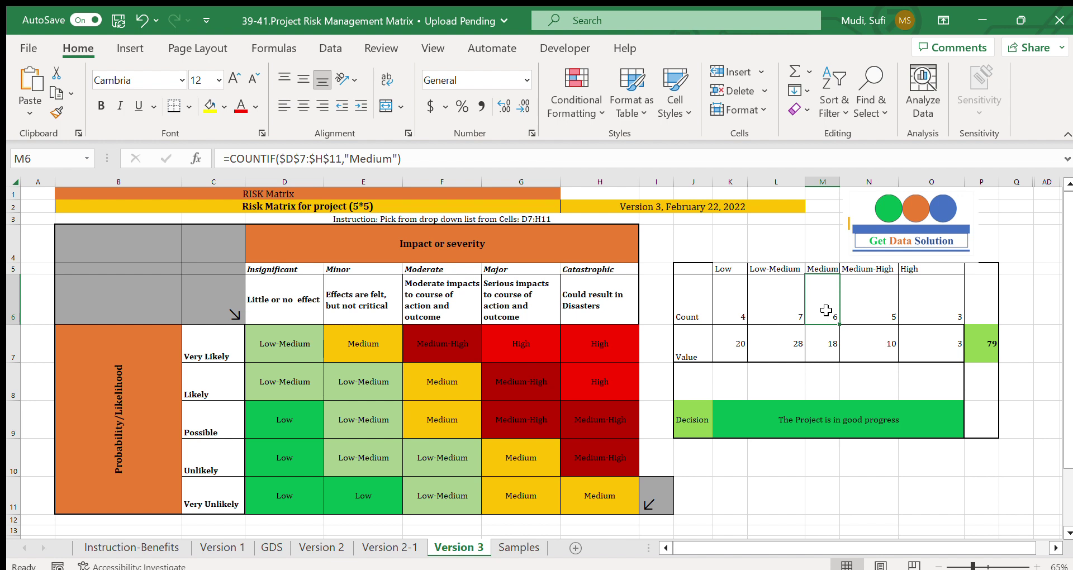
click(428, 388)
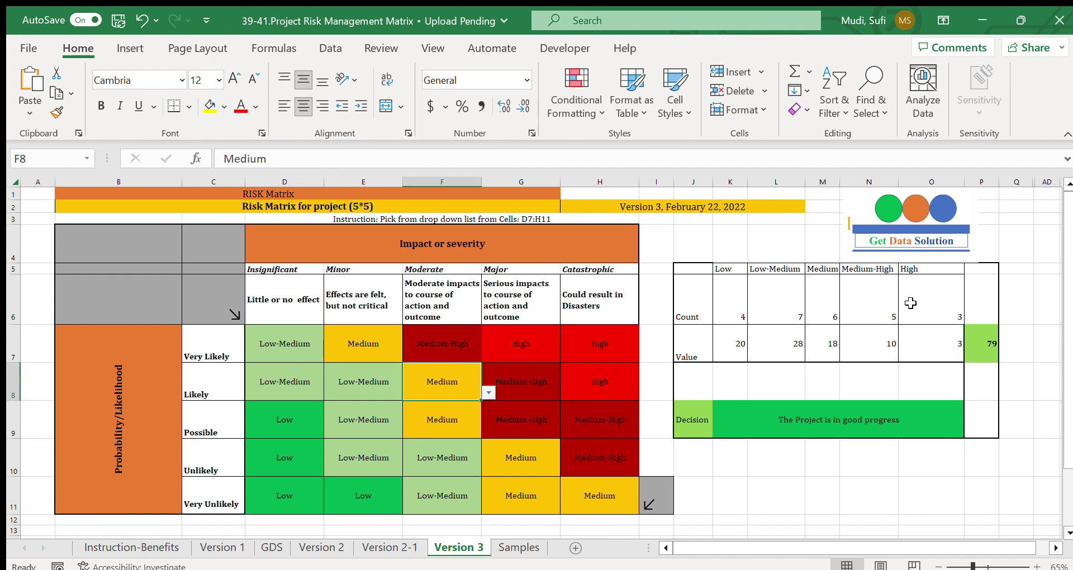
click(872, 305)
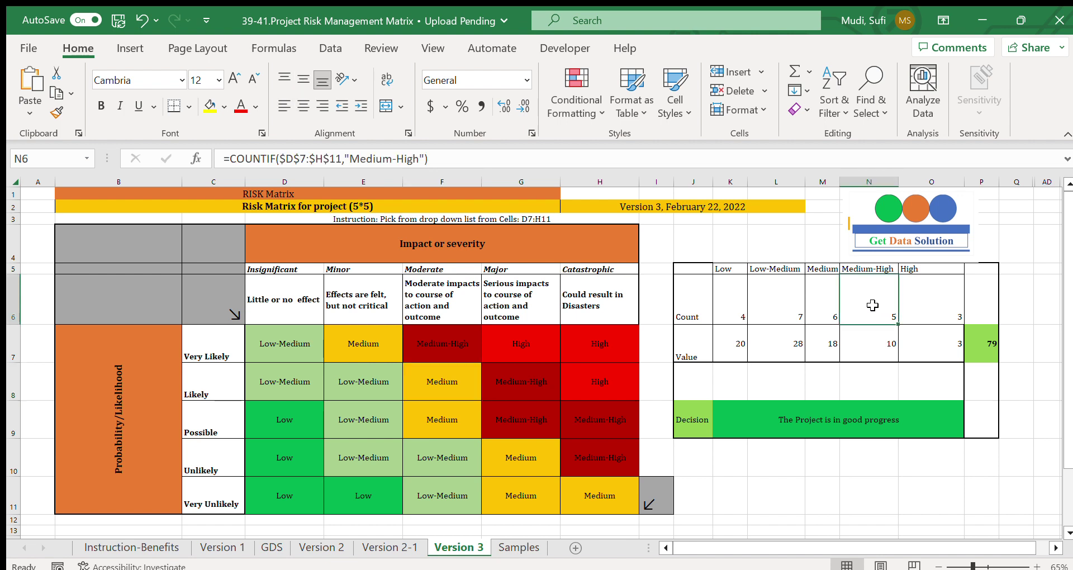
click(454, 338)
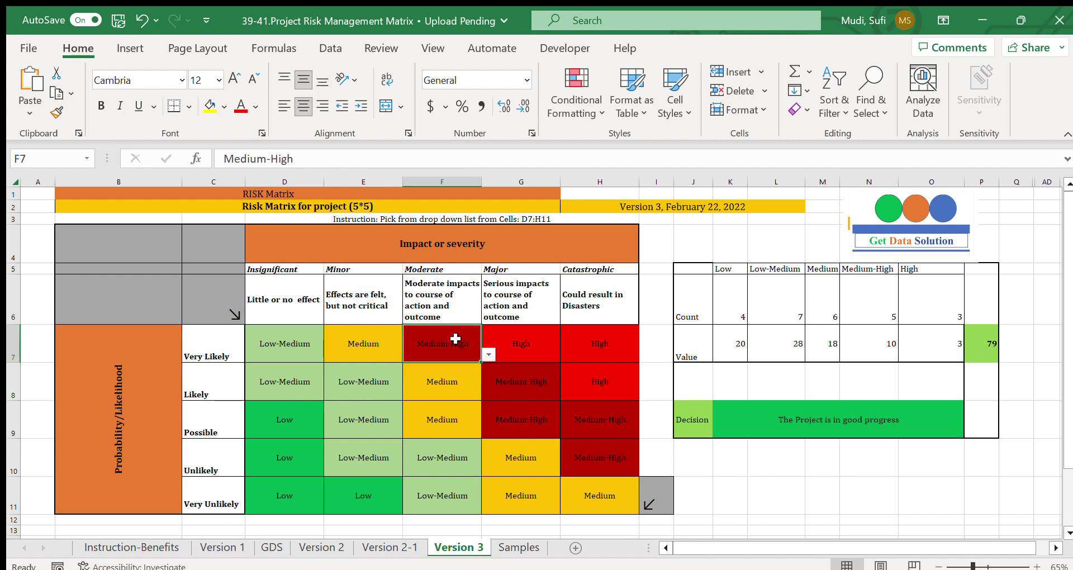
click(917, 295)
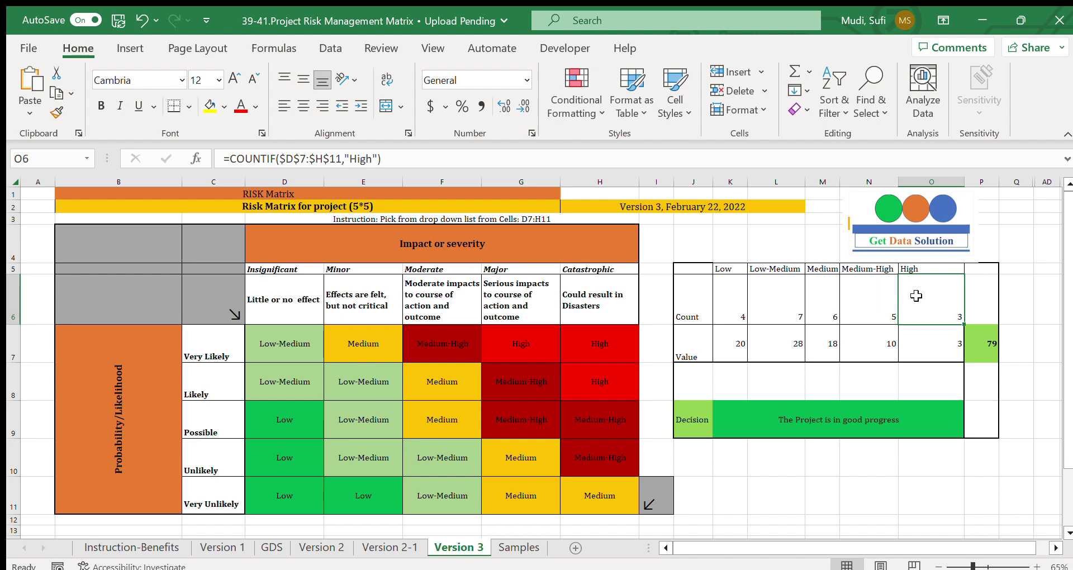
click(589, 342)
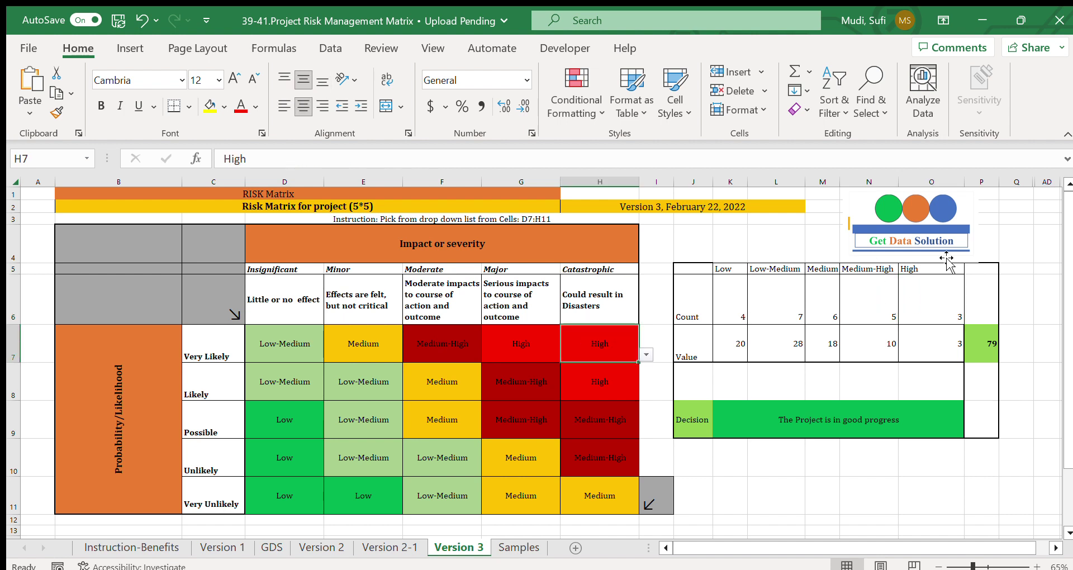
click(992, 340)
click(1036, 339)
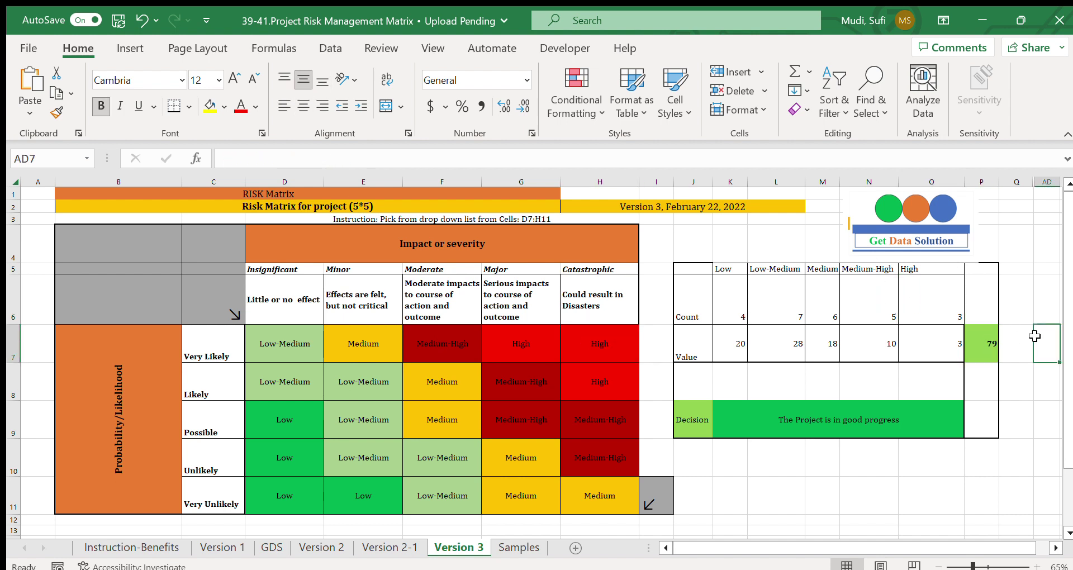
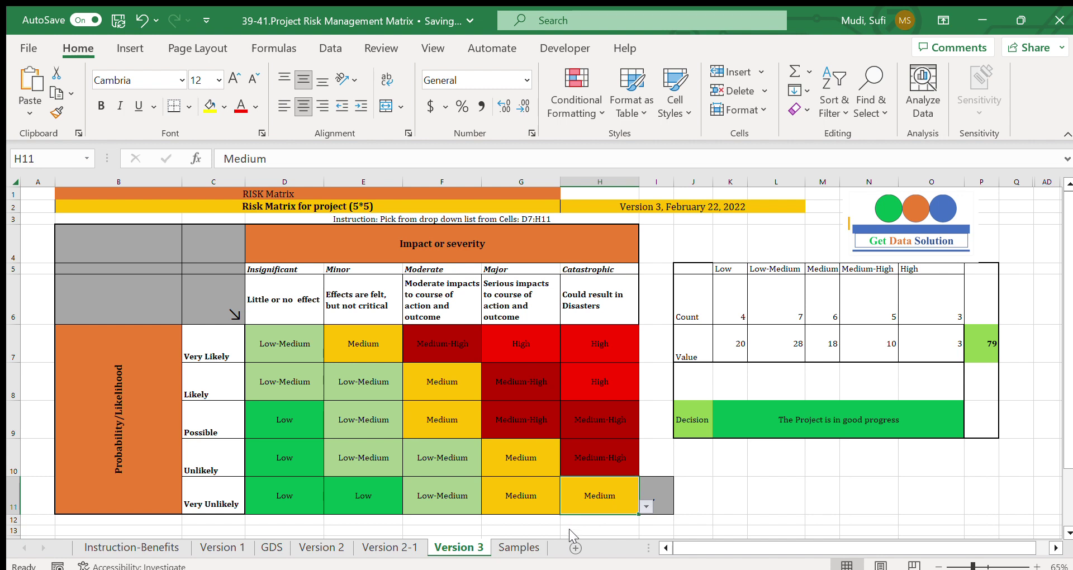
Undo the last rating change in cell H11
key(ctrl+z)
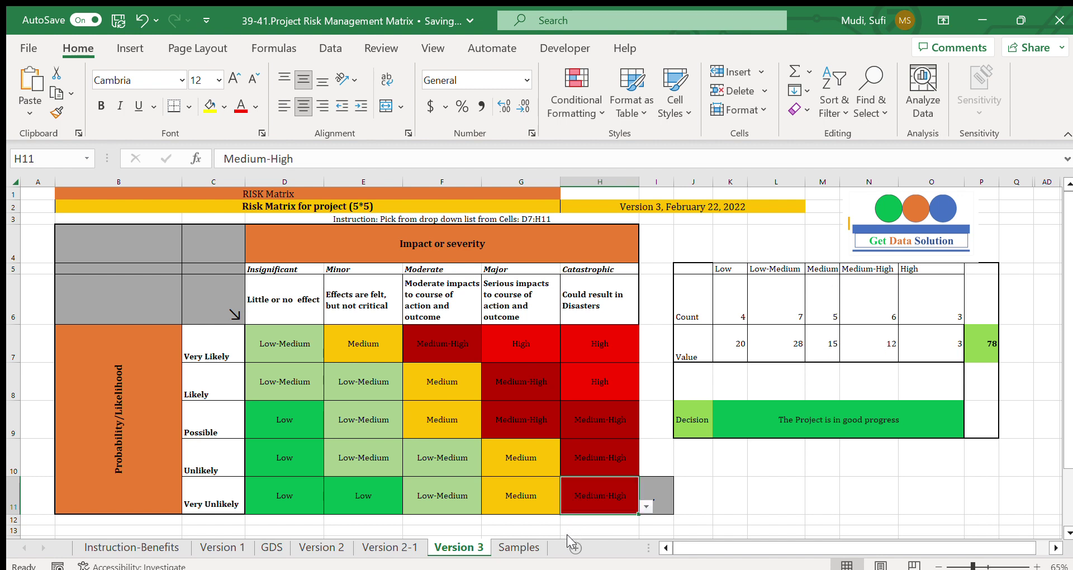
Set the Very Unlikely row's ratings for Major (G11) and Catastrophic (H11) to High
click(531, 489)
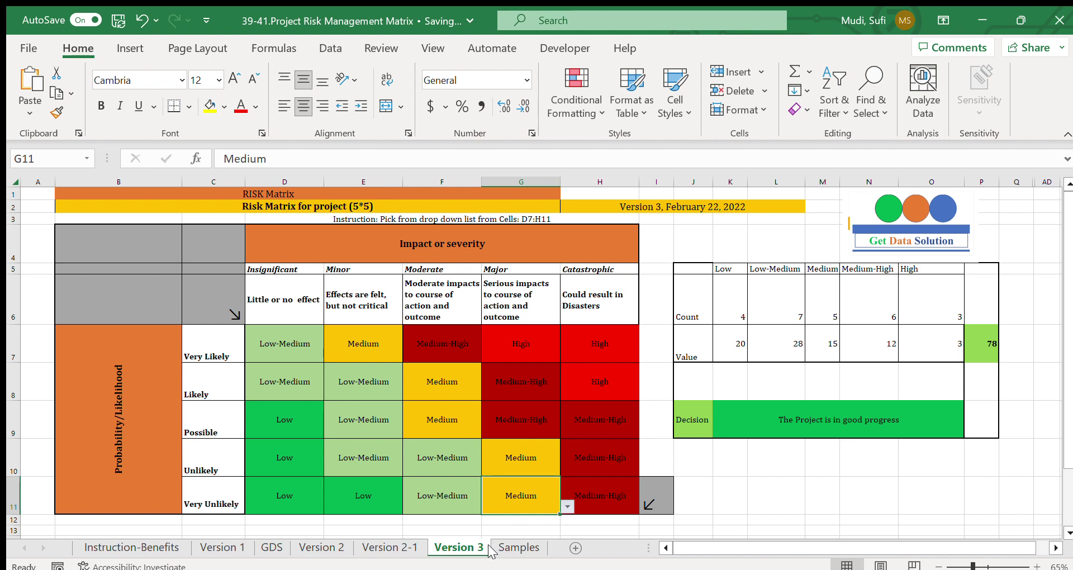
text(High)
key(ctrl+Return)
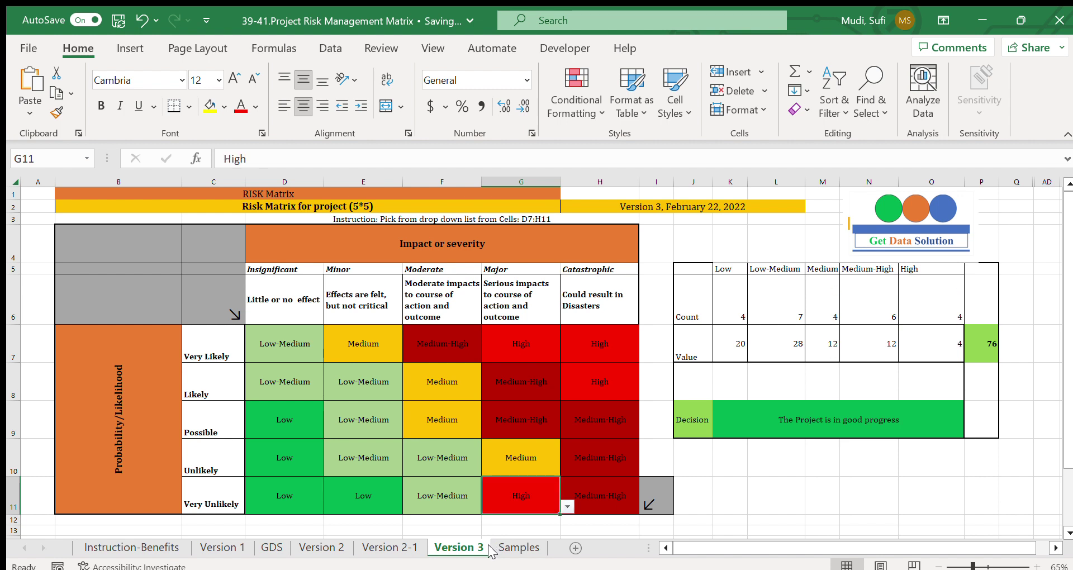
click(590, 496)
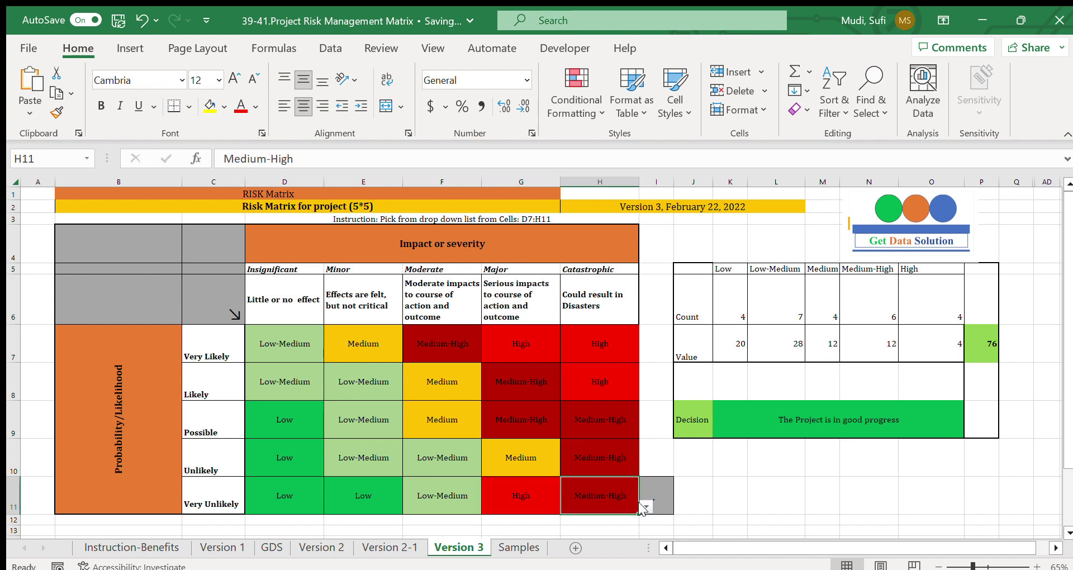
text(High)
key(ctrl+Return)
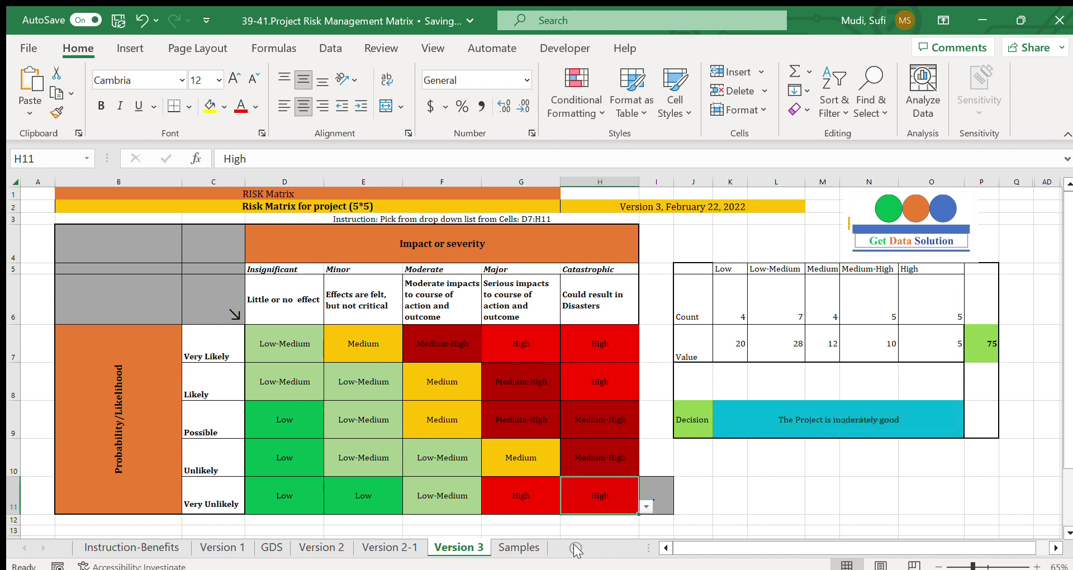
Set the rating in G10, for an unlikely event with major impact, to Medium-High
click(530, 467)
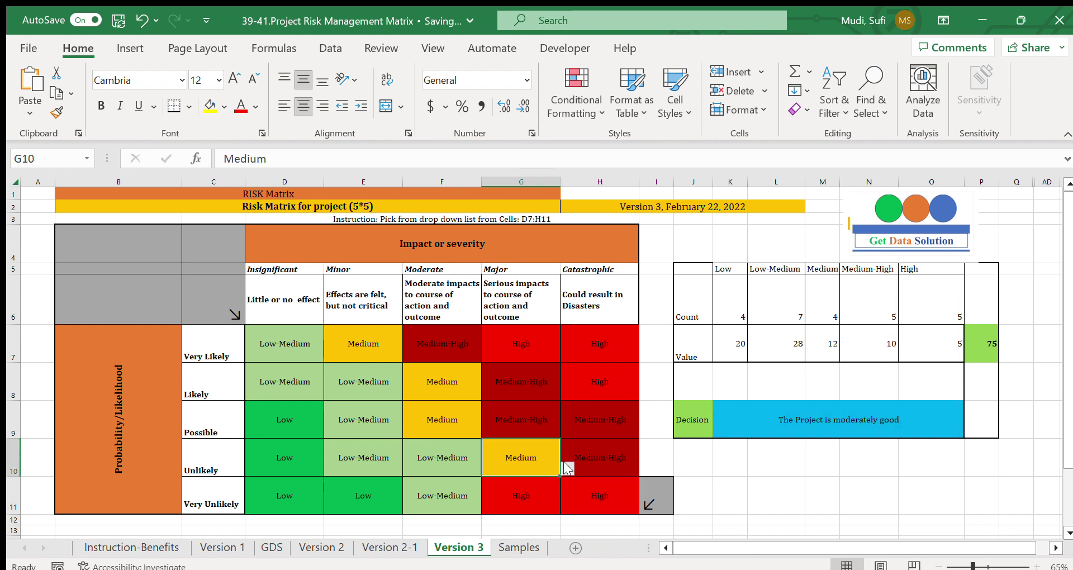
key(alt+Down)
key(Down)
key(Return)
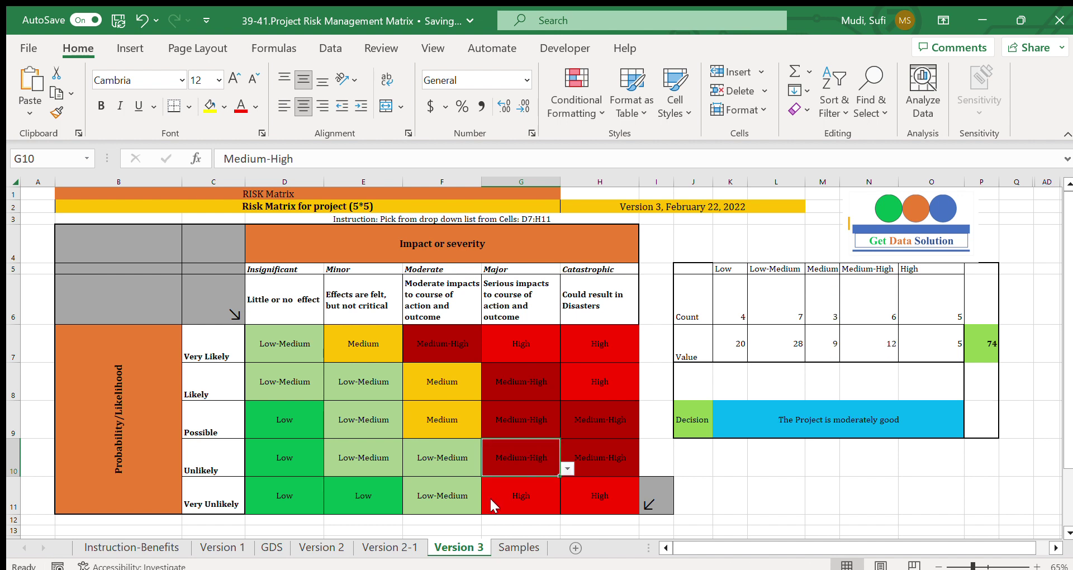
Examine the decision formula in K9 alongside ratings F7:H9, the Medium-High and High counts in N6:O6, and the total in P7
click(782, 430)
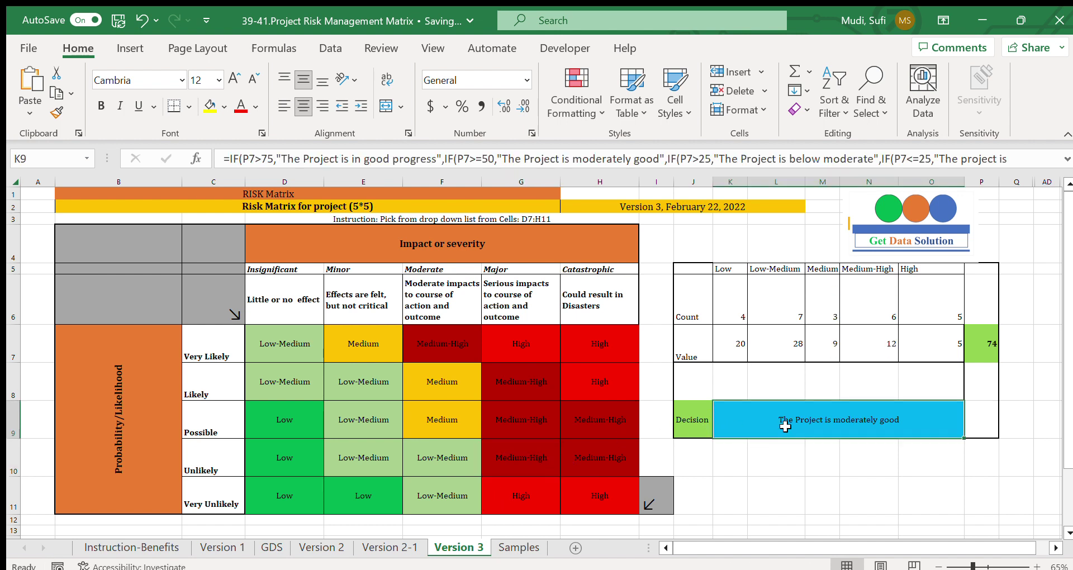
click(685, 416)
click(812, 414)
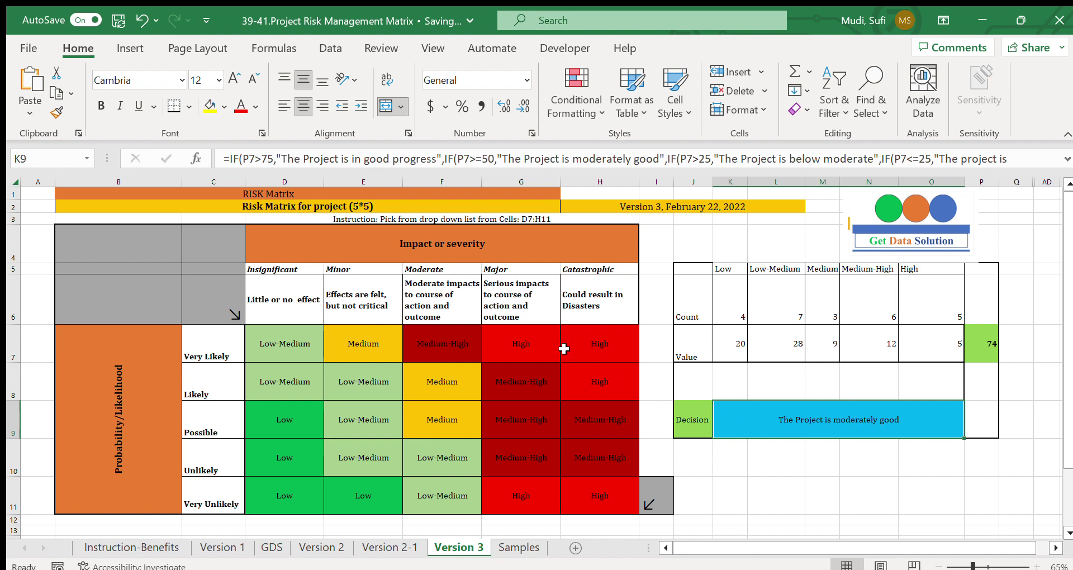
mouse_move(464, 340)
mouse_down()
mouse_move(553, 347)
mouse_move(605, 487)
mouse_move(602, 430)
mouse_up()
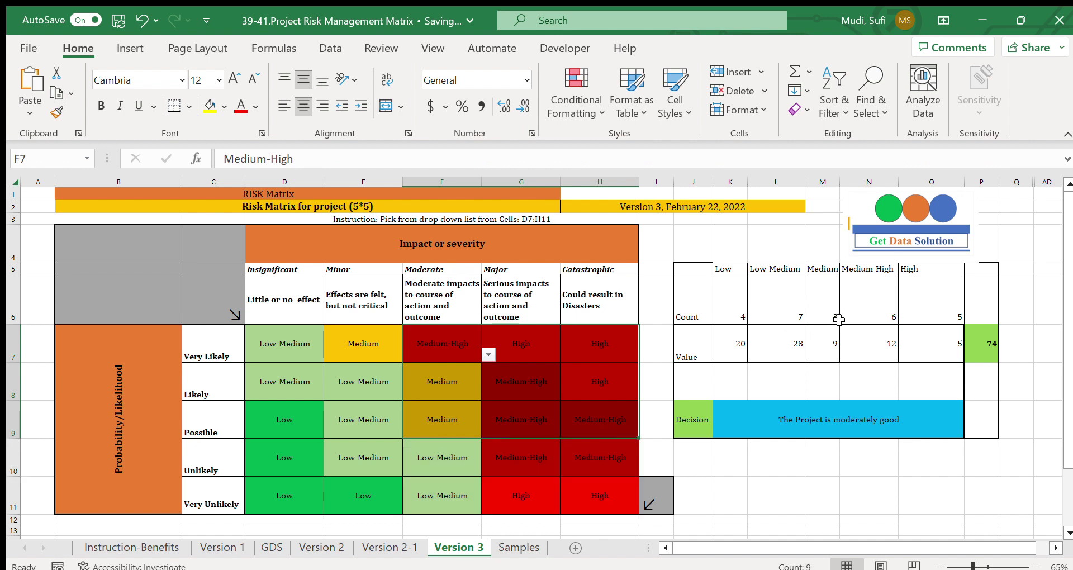
click(865, 308)
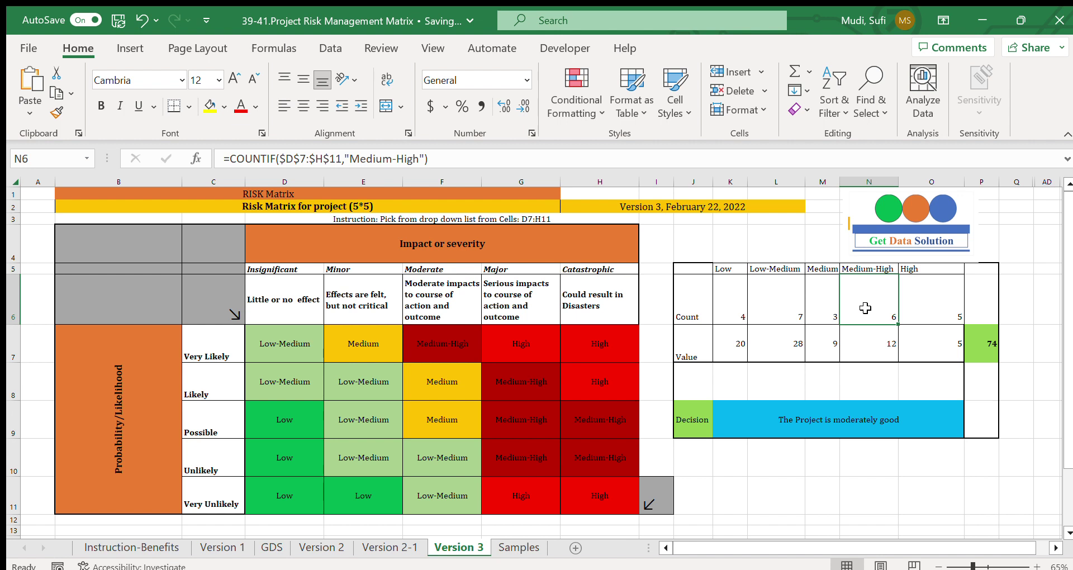
click(927, 303)
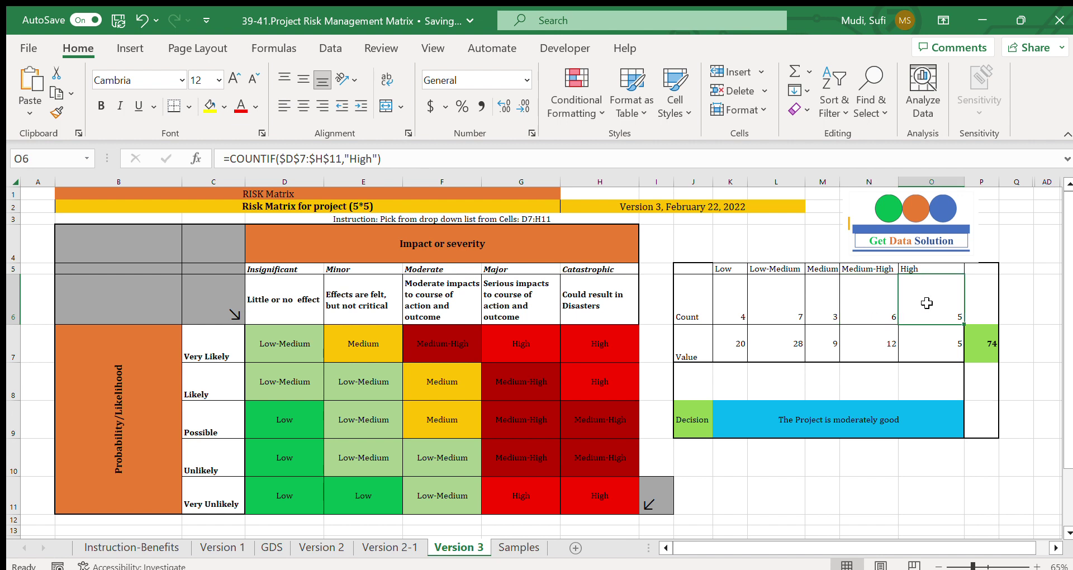
click(984, 349)
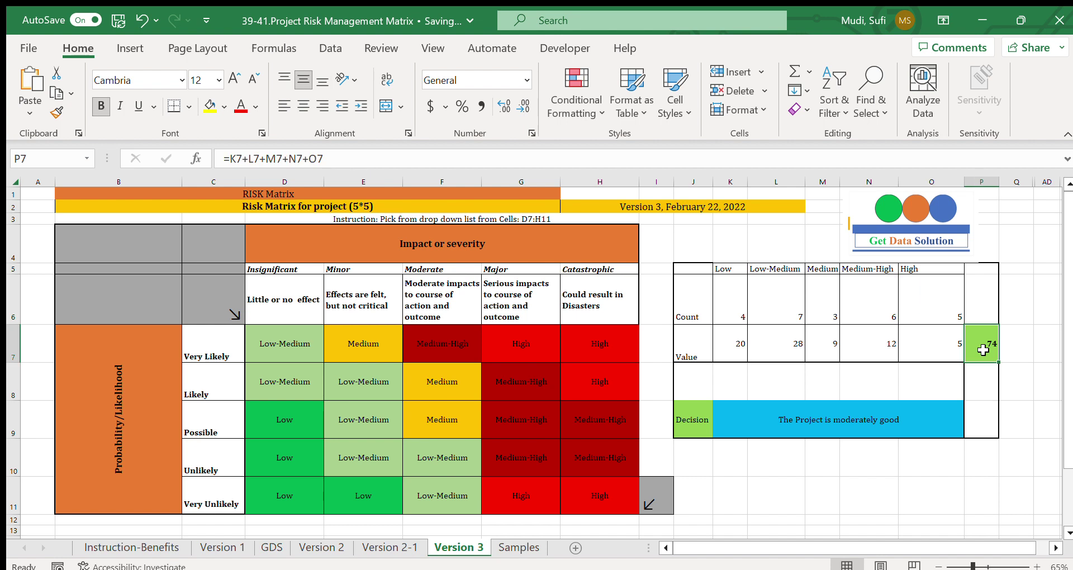
click(841, 425)
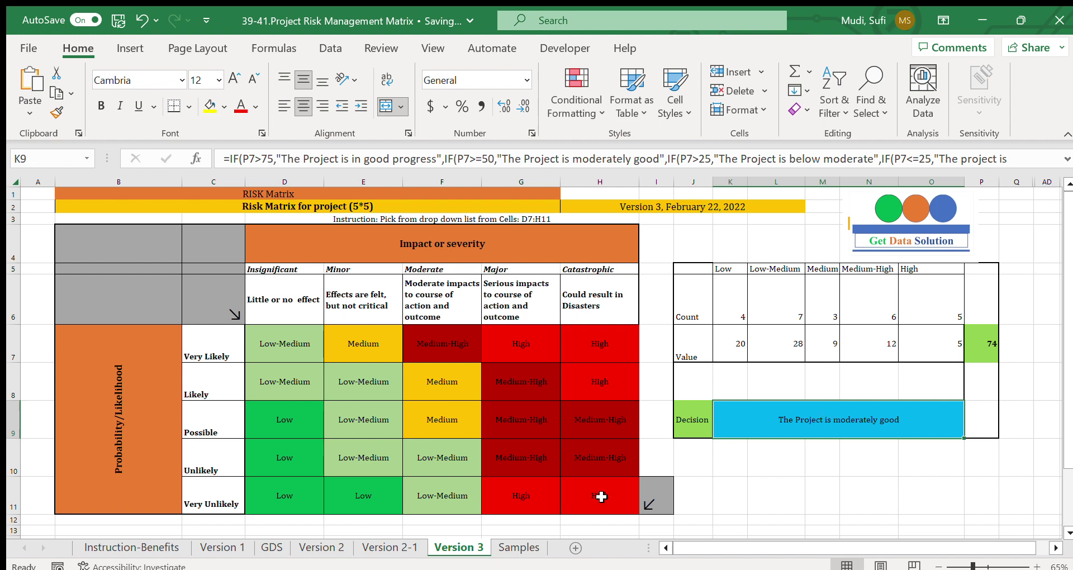
Try Medium-High as the rating in G11, and set the cell to Medium
click(511, 489)
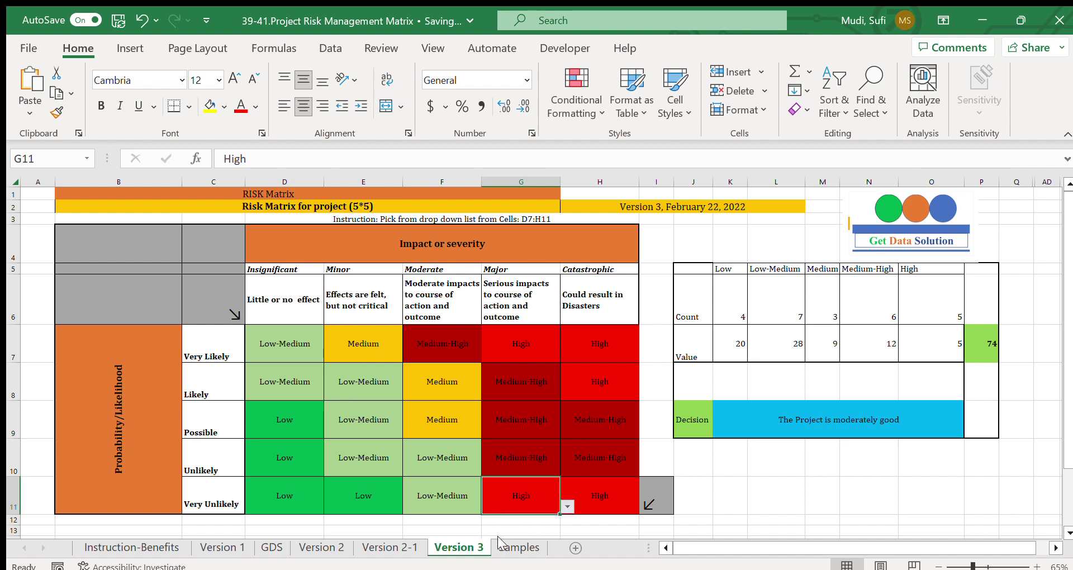
key(ctrl+d)
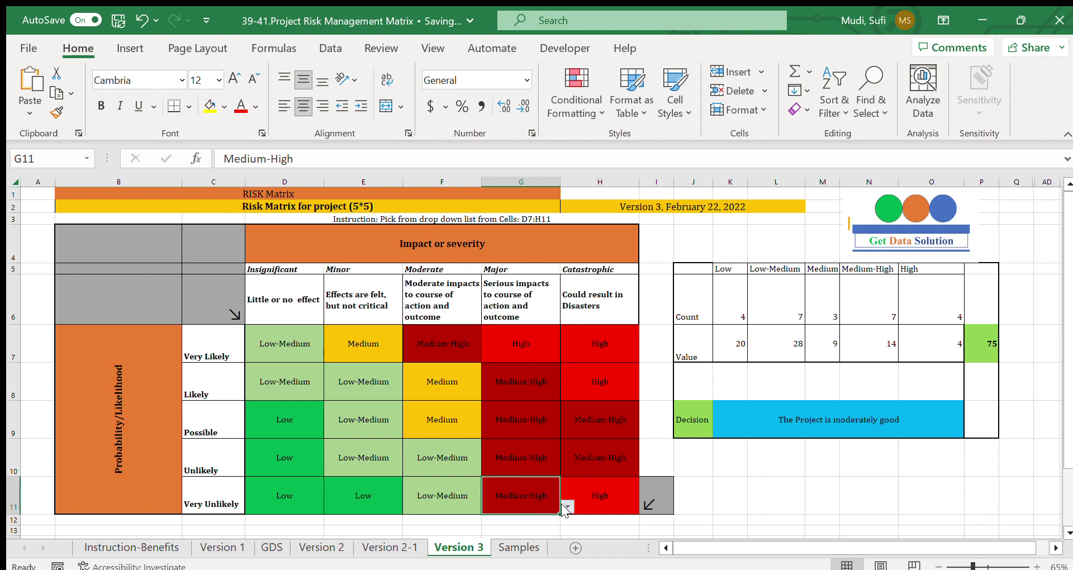
key(ctrl+z)
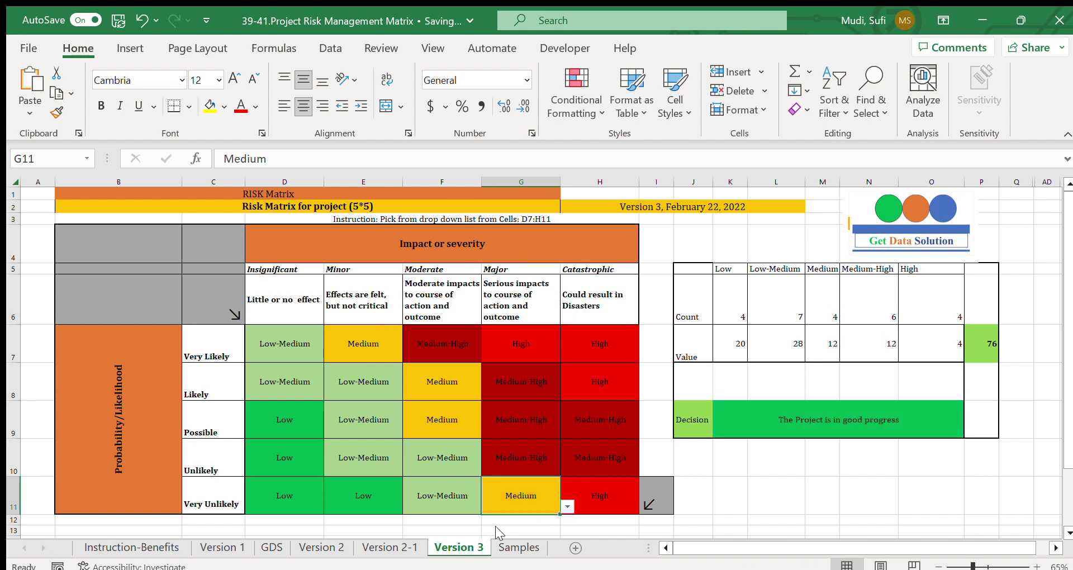
Review the decision in K9 against the rating grid D7:H11, the impact headers D5:H6, and the likelihood labels C7:C11
click(796, 416)
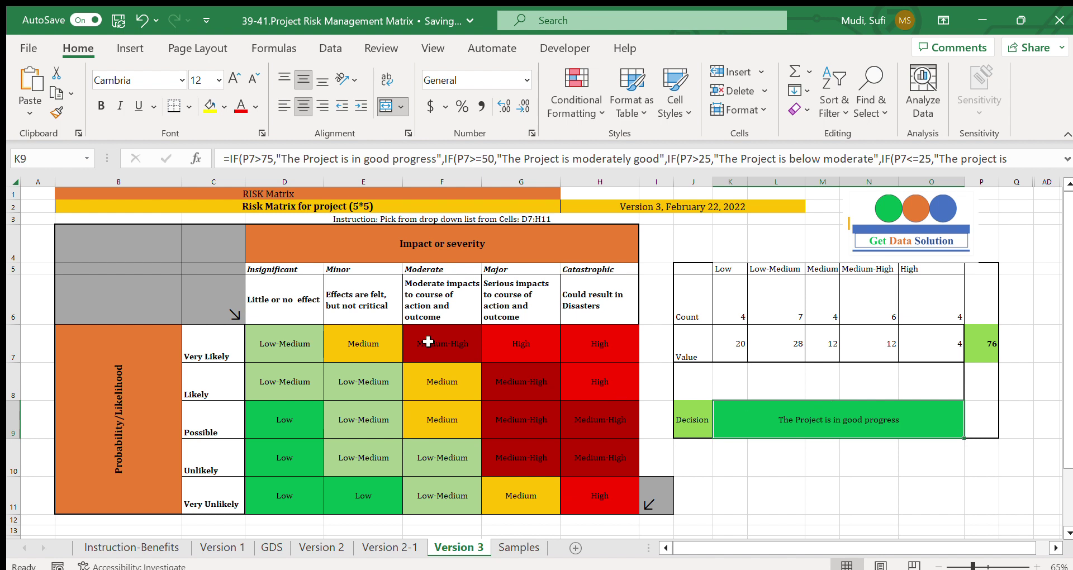
drag(284, 345, 597, 507)
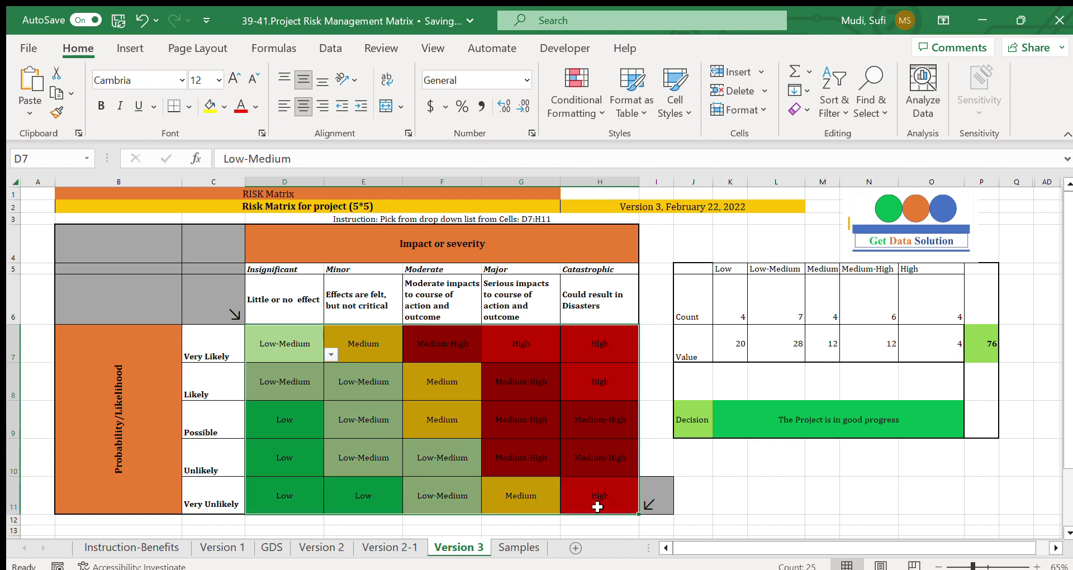
drag(286, 271, 581, 298)
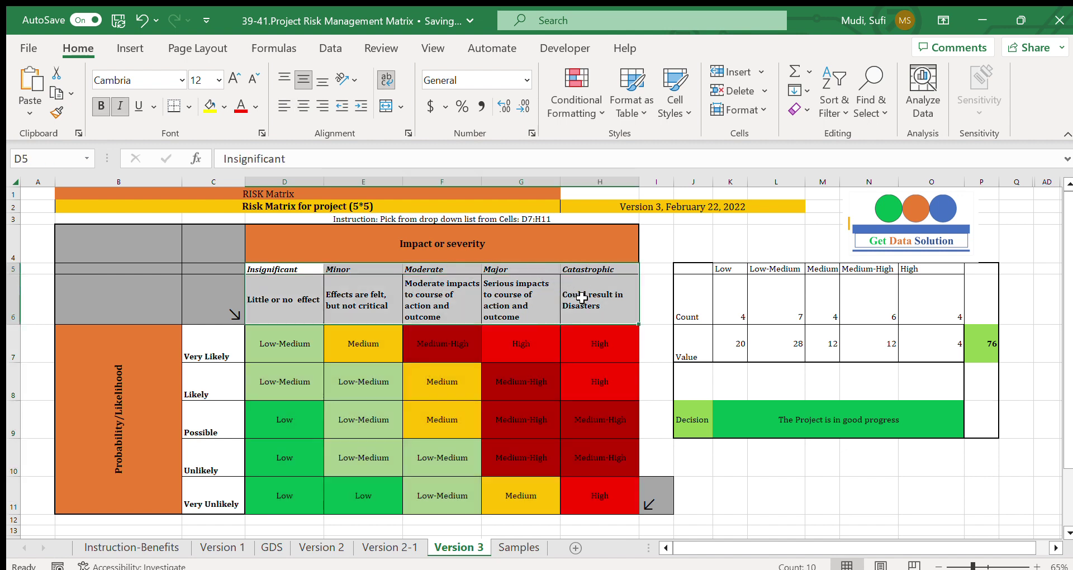
drag(209, 352, 207, 503)
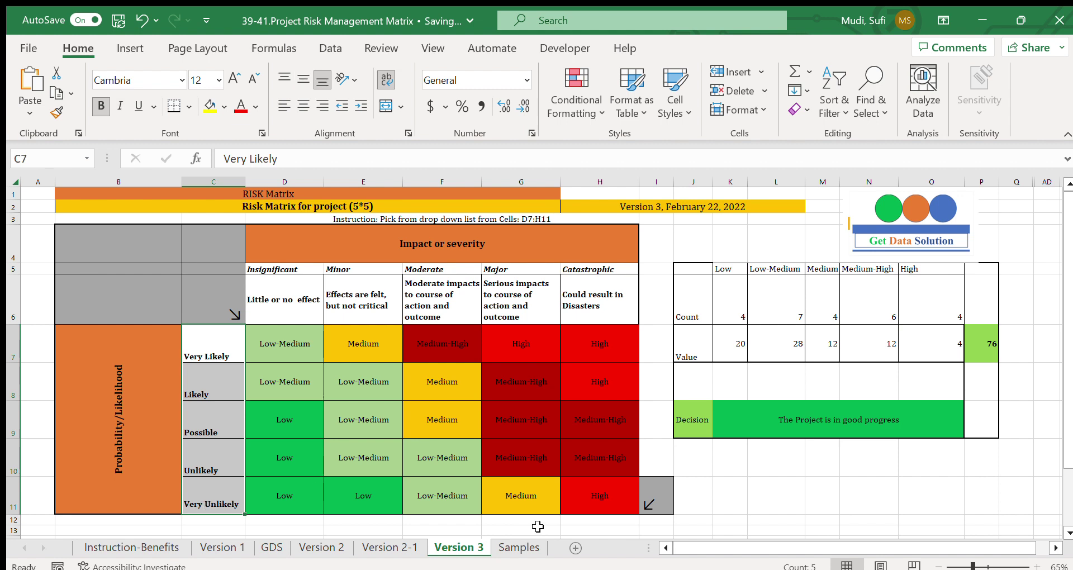
click(766, 421)
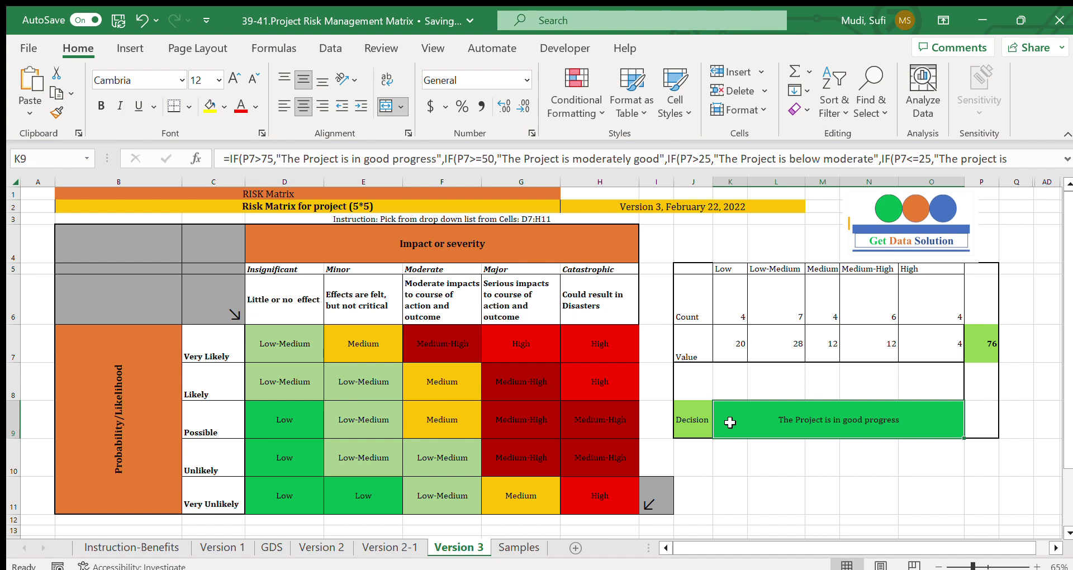
click(693, 423)
click(783, 423)
drag(312, 347, 579, 490)
click(754, 431)
click(802, 461)
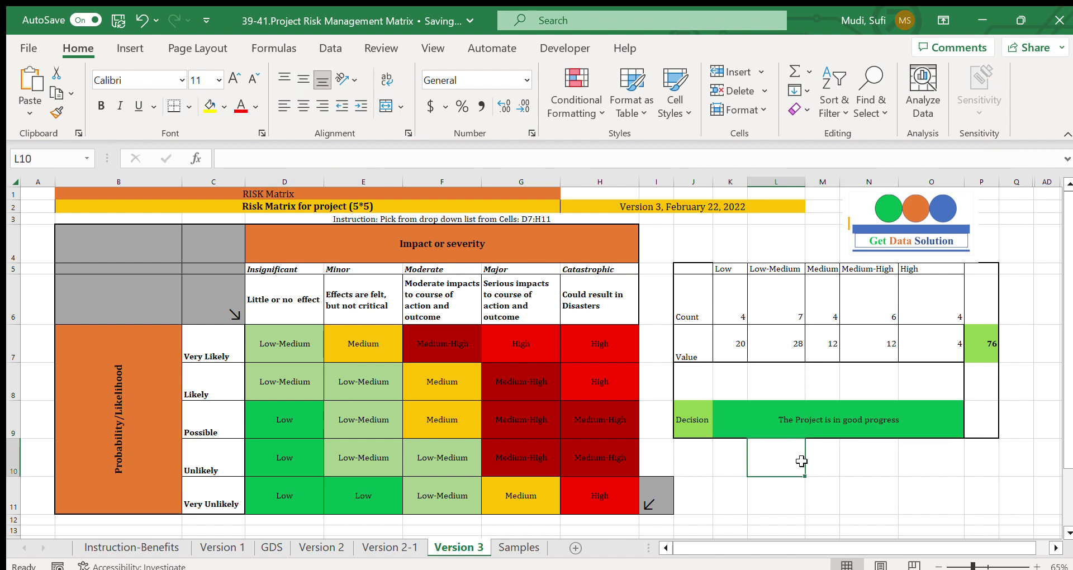
click(852, 457)
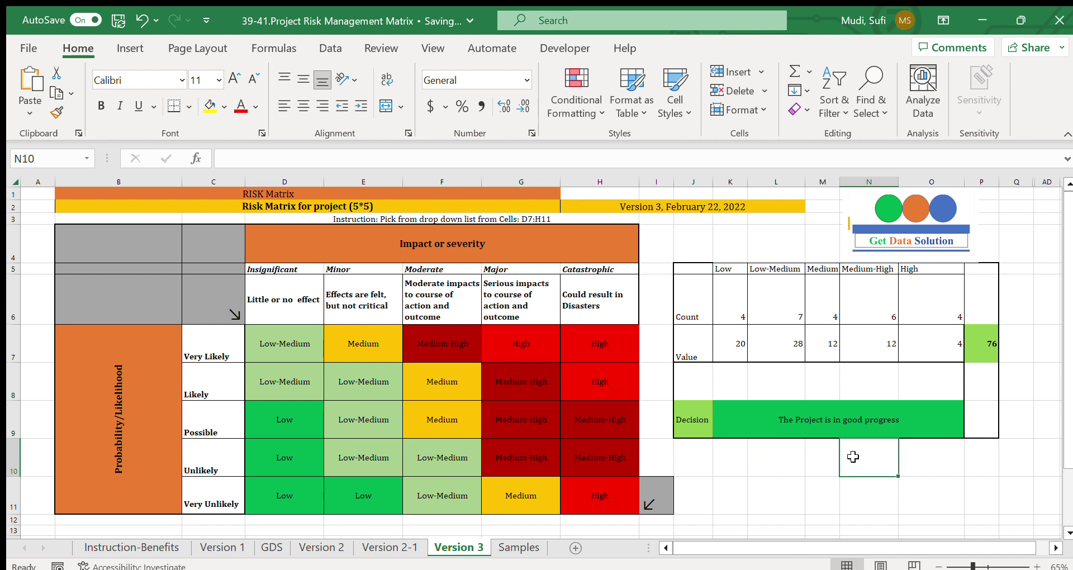
click(738, 486)
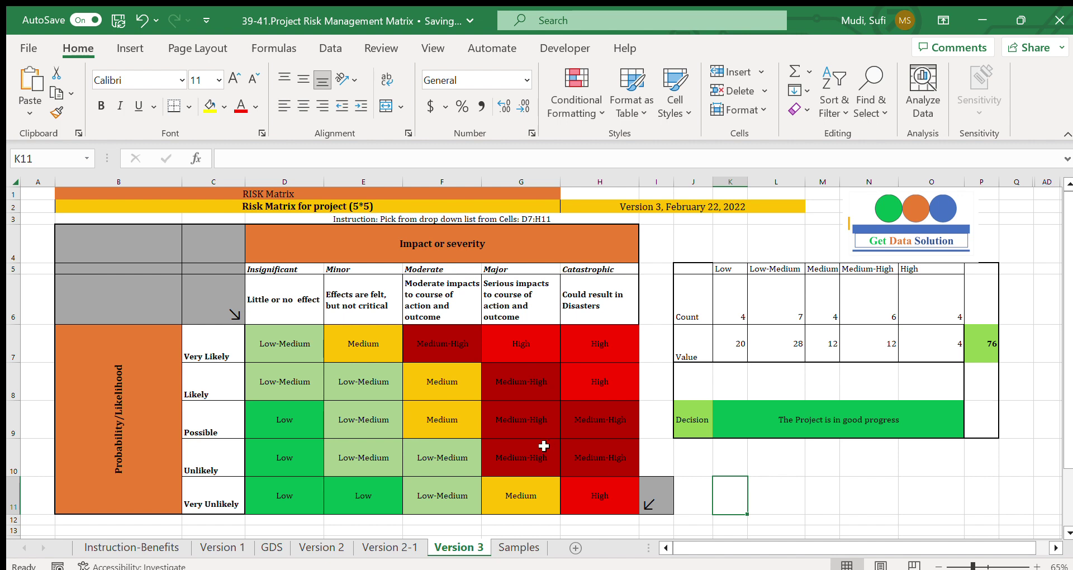
click(759, 467)
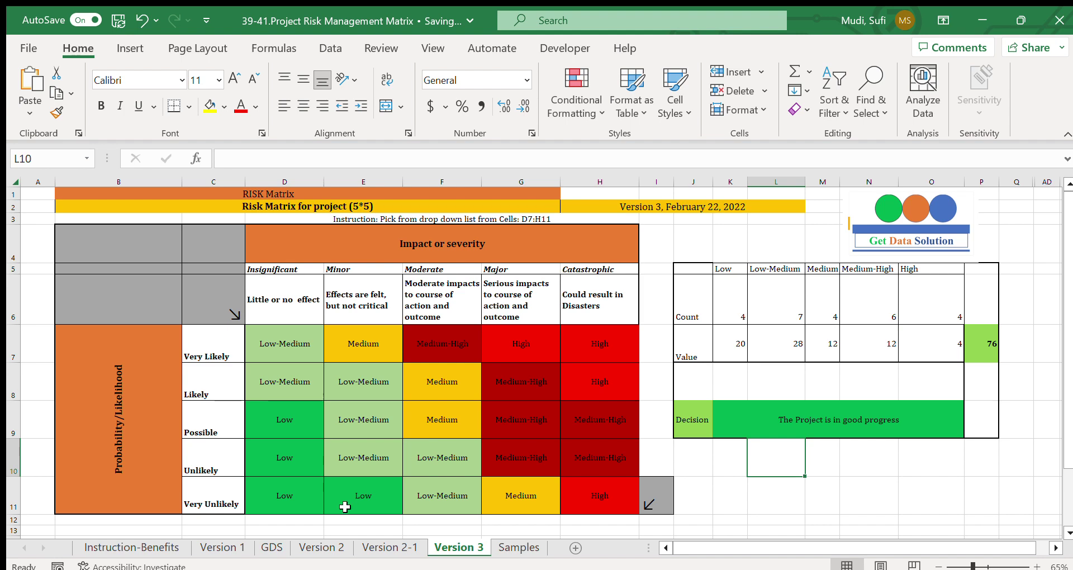
Open the GDS sheet and read through the Purpose list in column H, from modernizing the data system to managing business
click(271, 548)
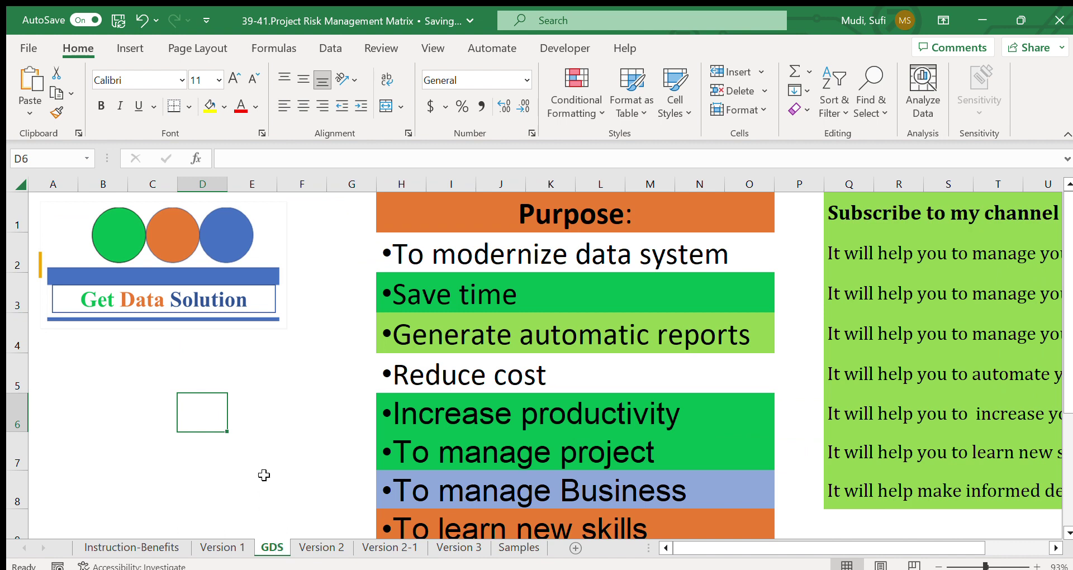
click(268, 437)
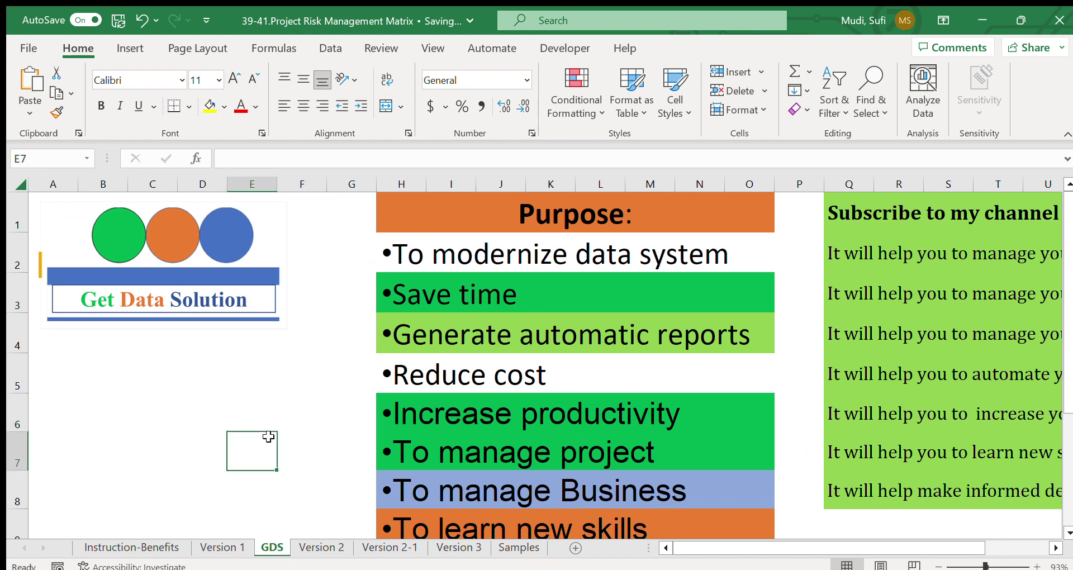
click(674, 255)
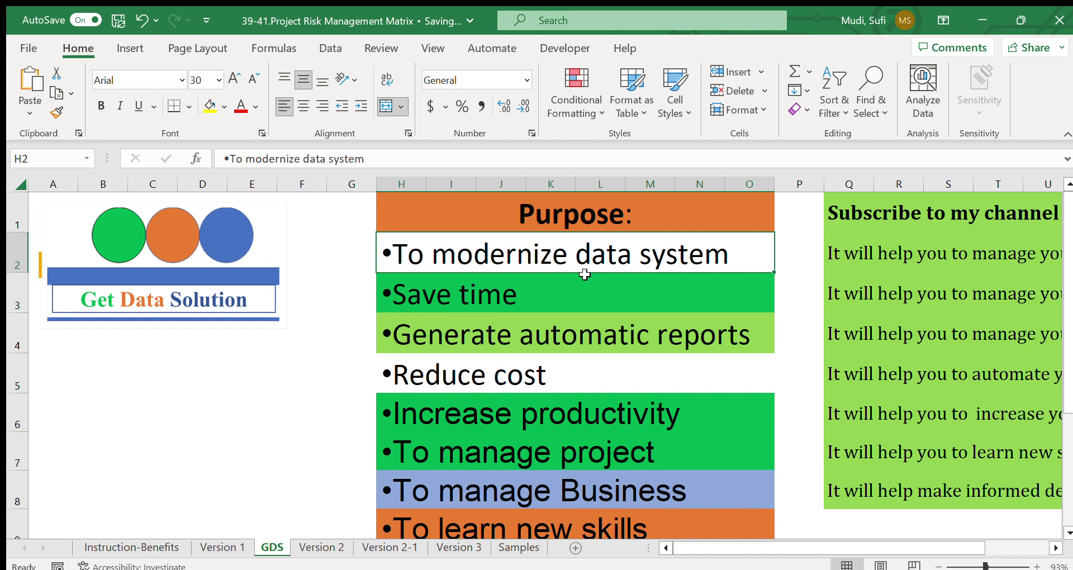
click(523, 294)
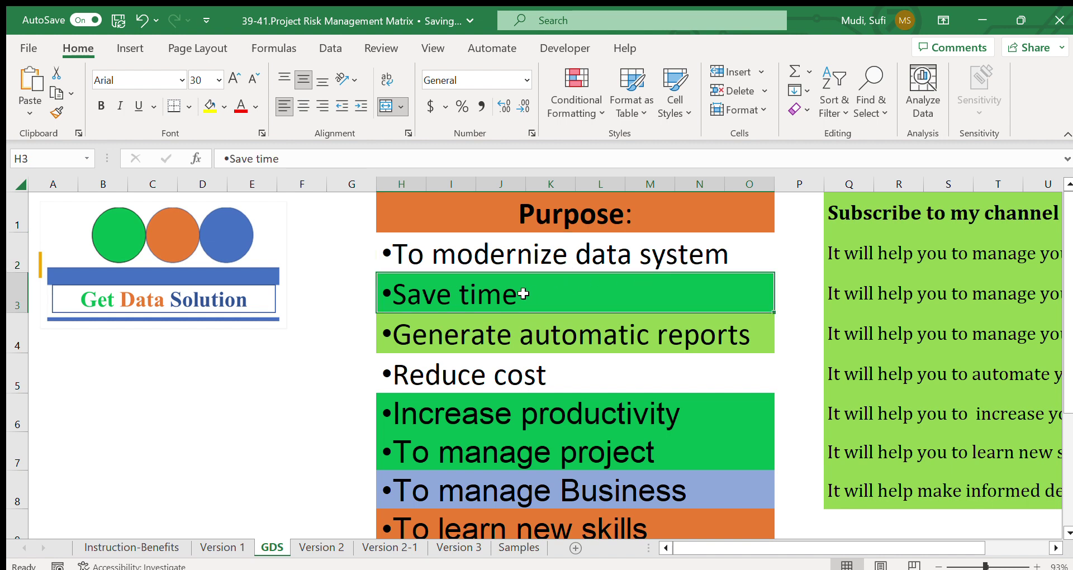
click(485, 328)
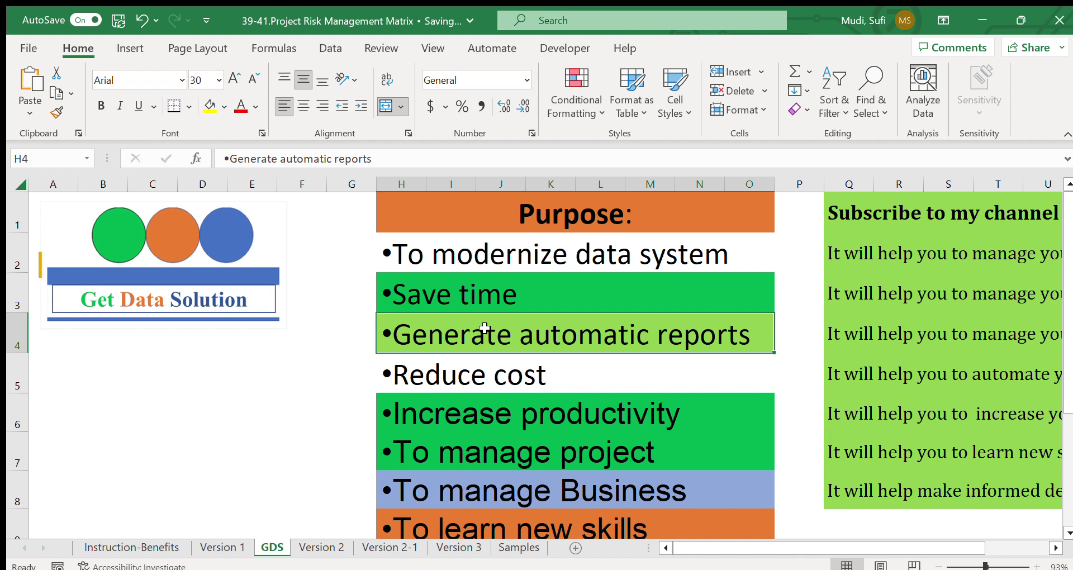
key(Down)
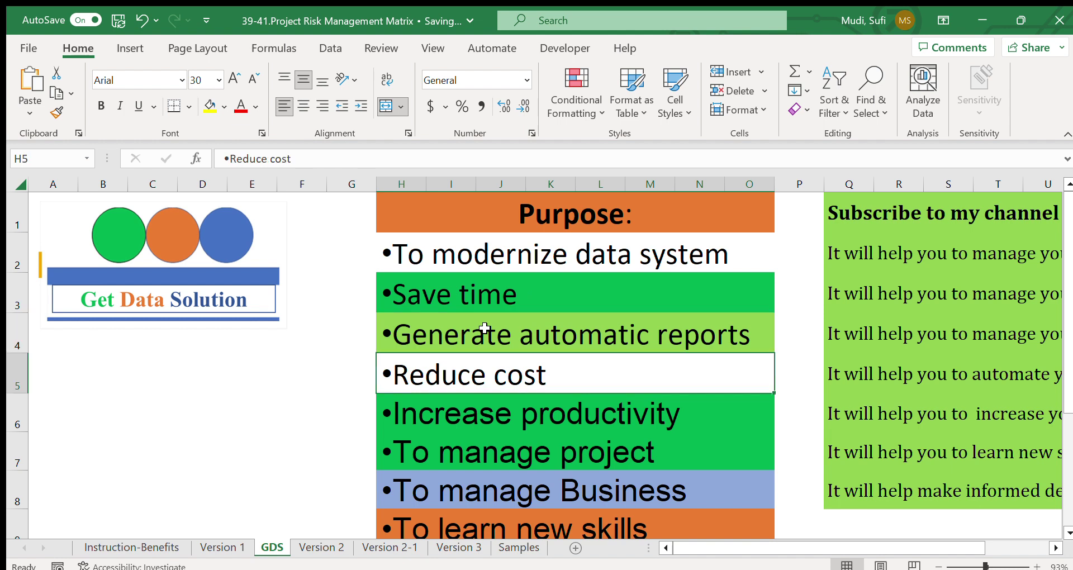
key(Down)
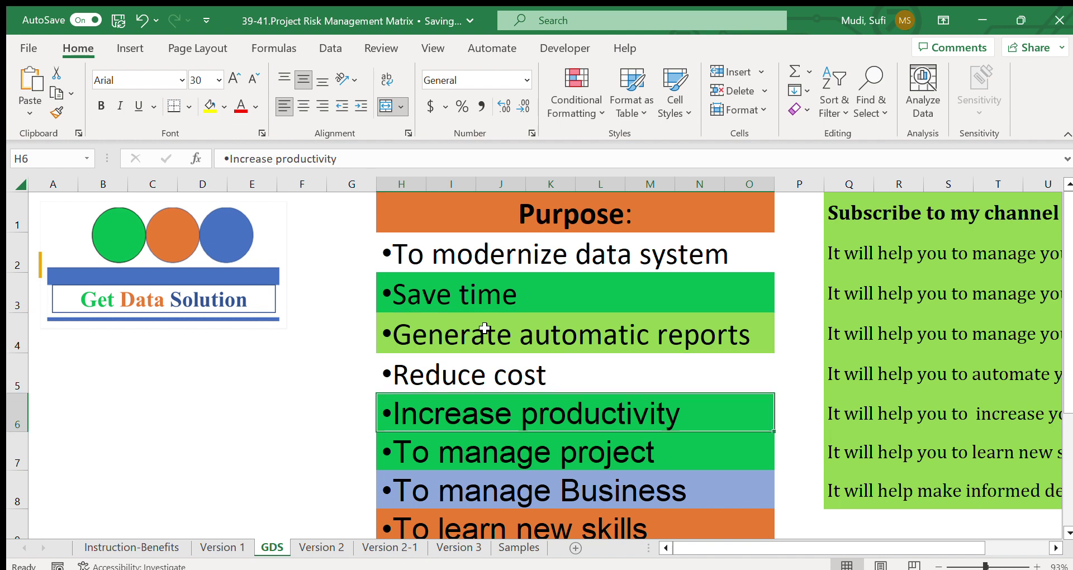
key(Down)
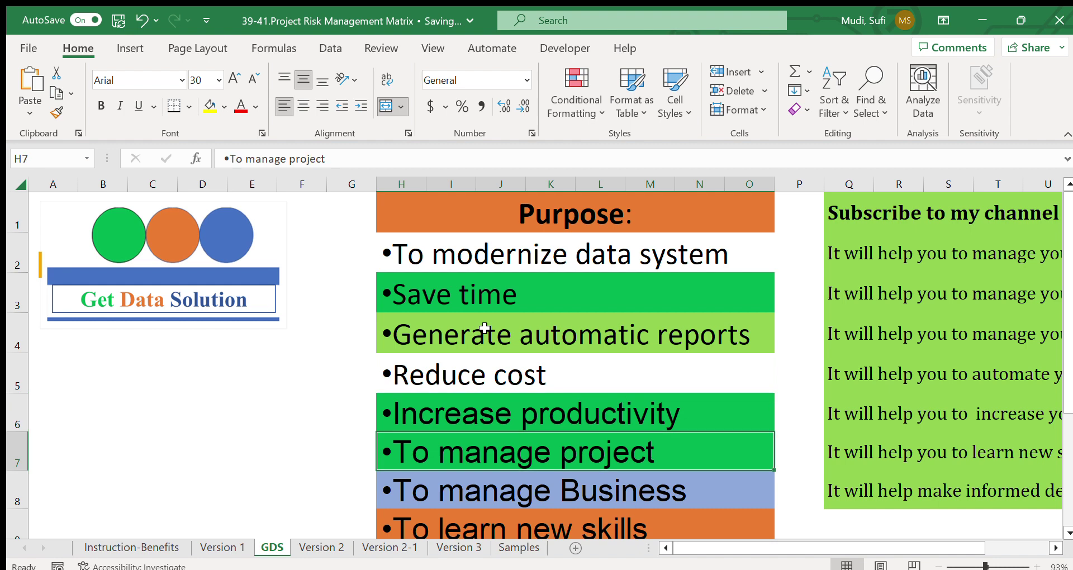
key(Down)
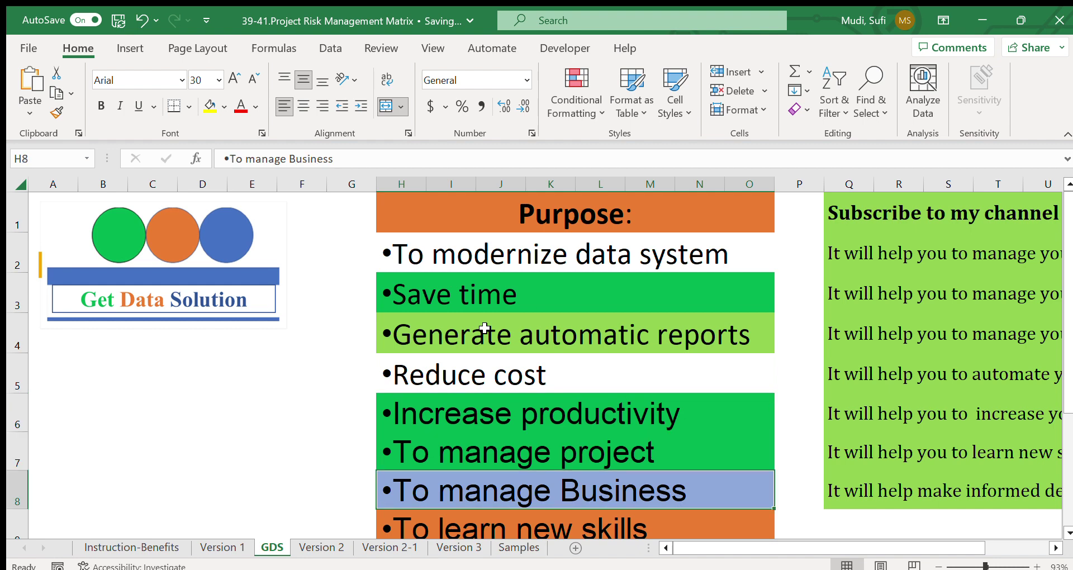
key(Down)
key(Up)
key(ctrl+Up)
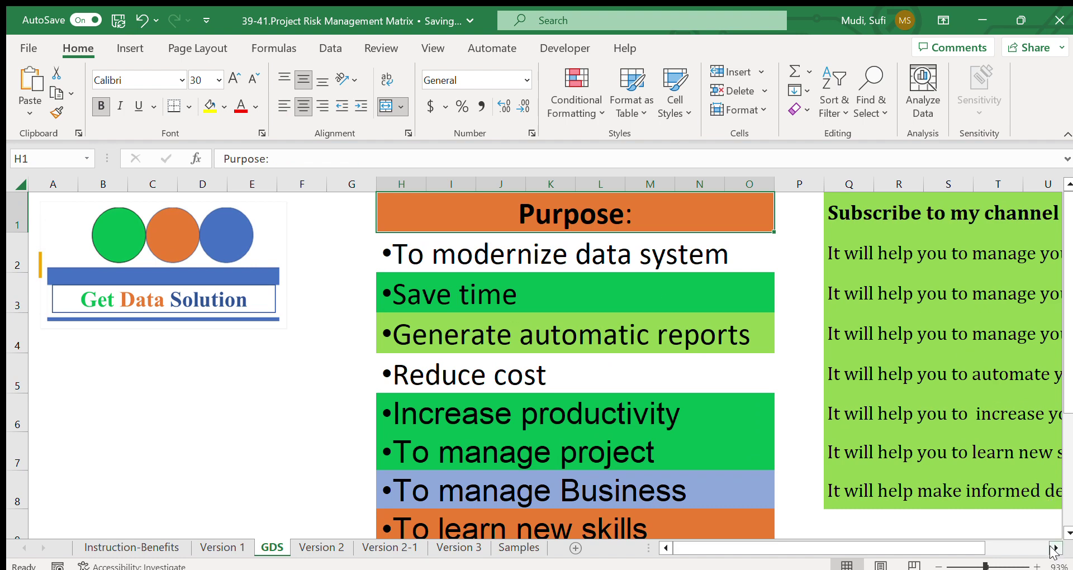
Read the reasons in Q2:Q4 of the GDS sheet about managing business, project and work, together with the check marks in Y2:Y8
click(1054, 548)
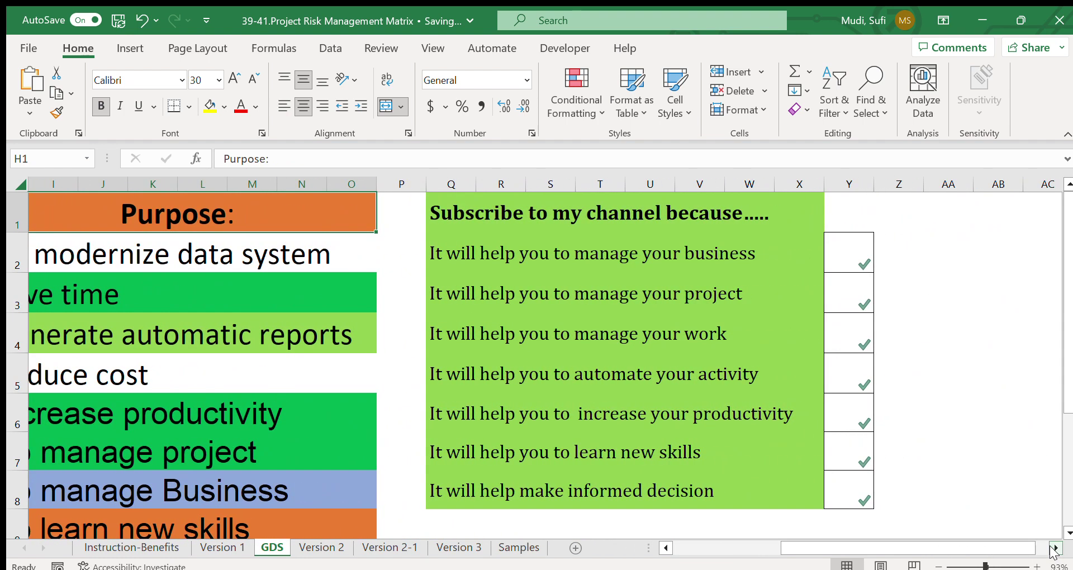
drag(847, 297, 850, 495)
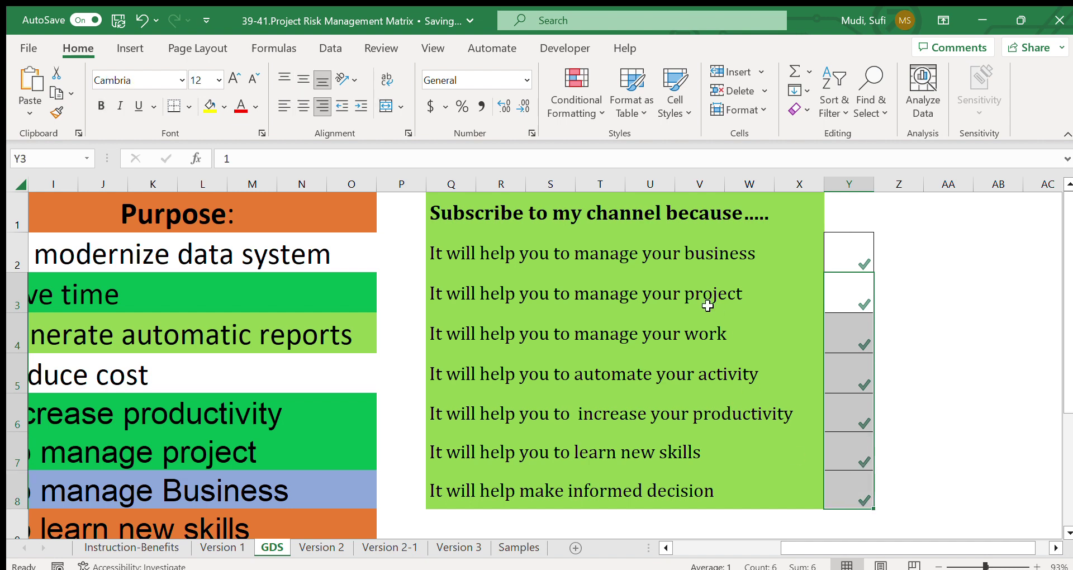
click(566, 254)
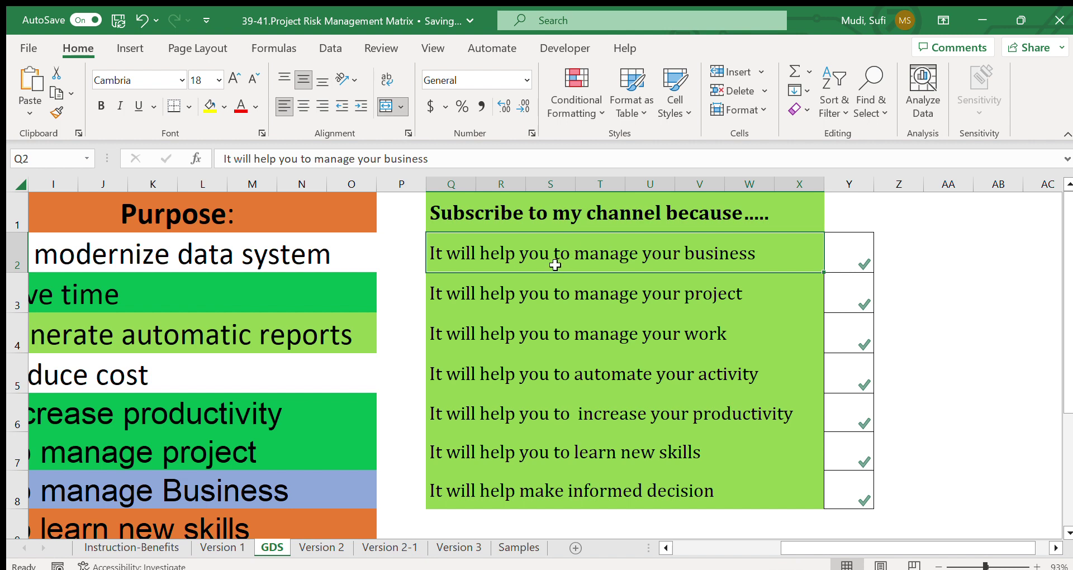
click(855, 257)
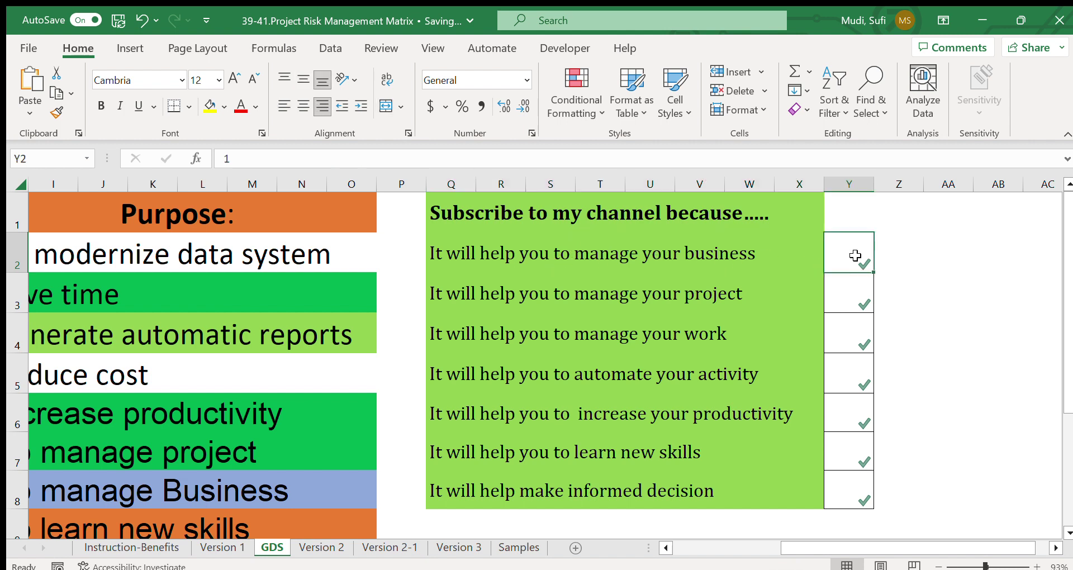
click(690, 252)
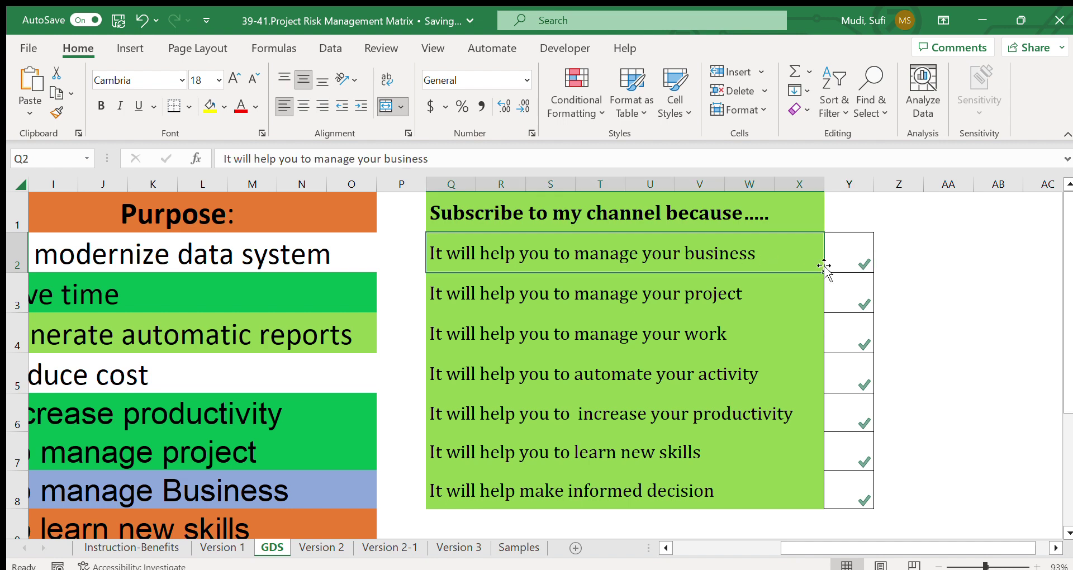
click(846, 259)
click(708, 252)
click(550, 298)
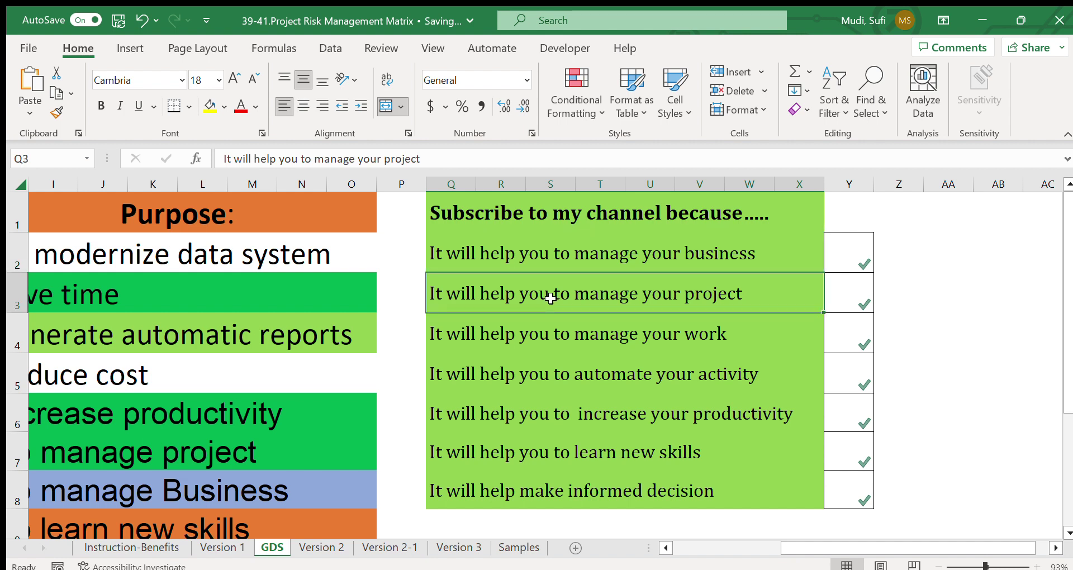
click(833, 296)
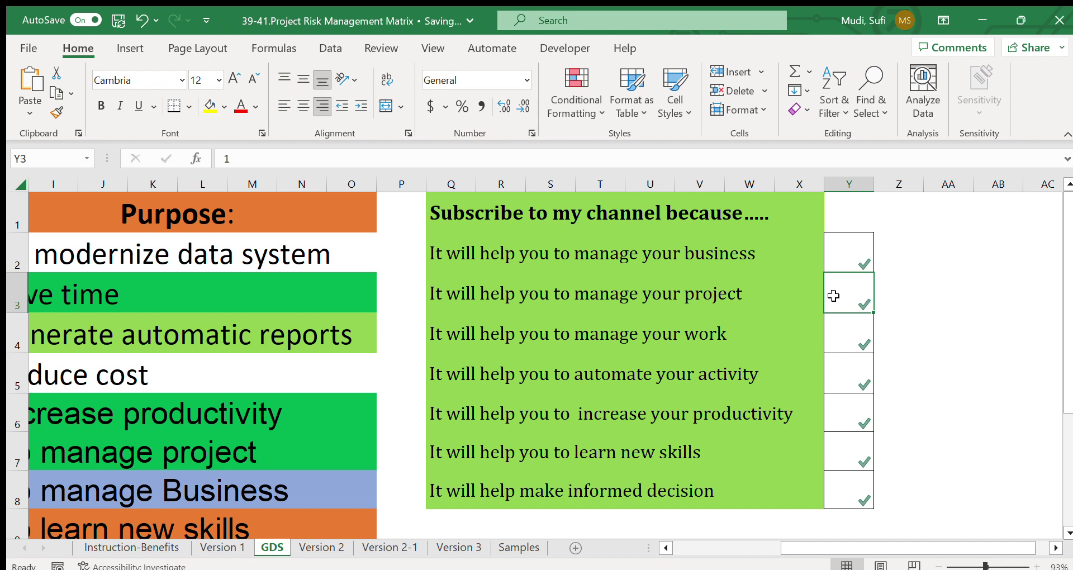
click(555, 338)
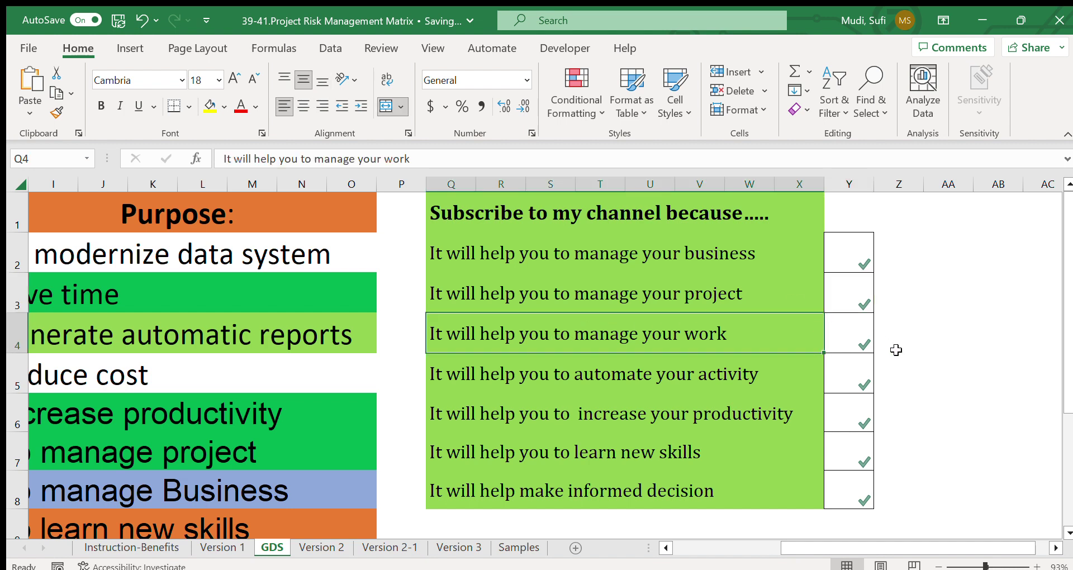
click(850, 340)
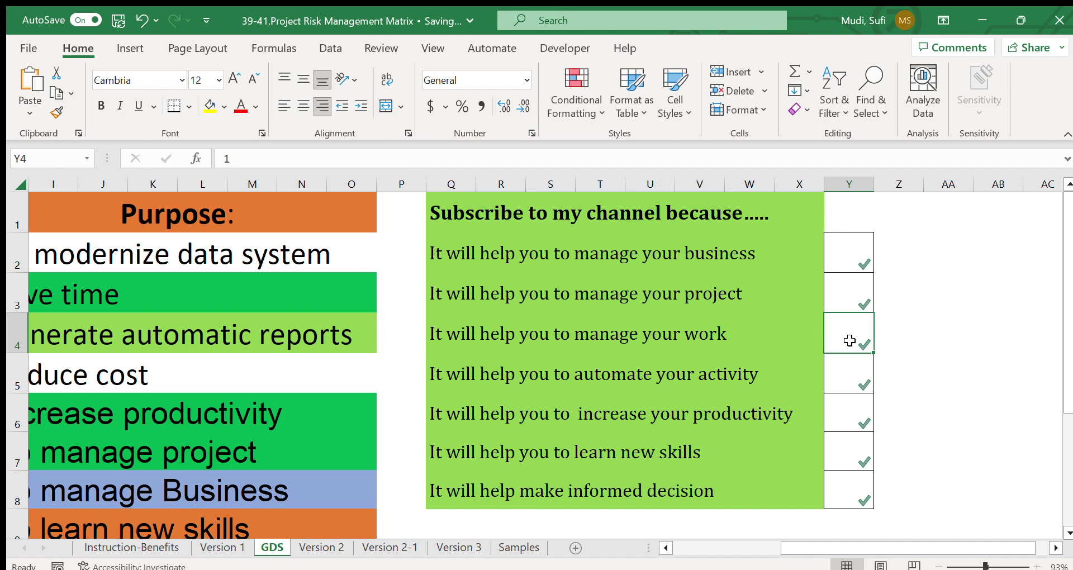
Read the reasons in Q5:Q8 about automating activity, increasing productivity, learning new skills and making informed decisions, including the check mark in Y5
click(543, 386)
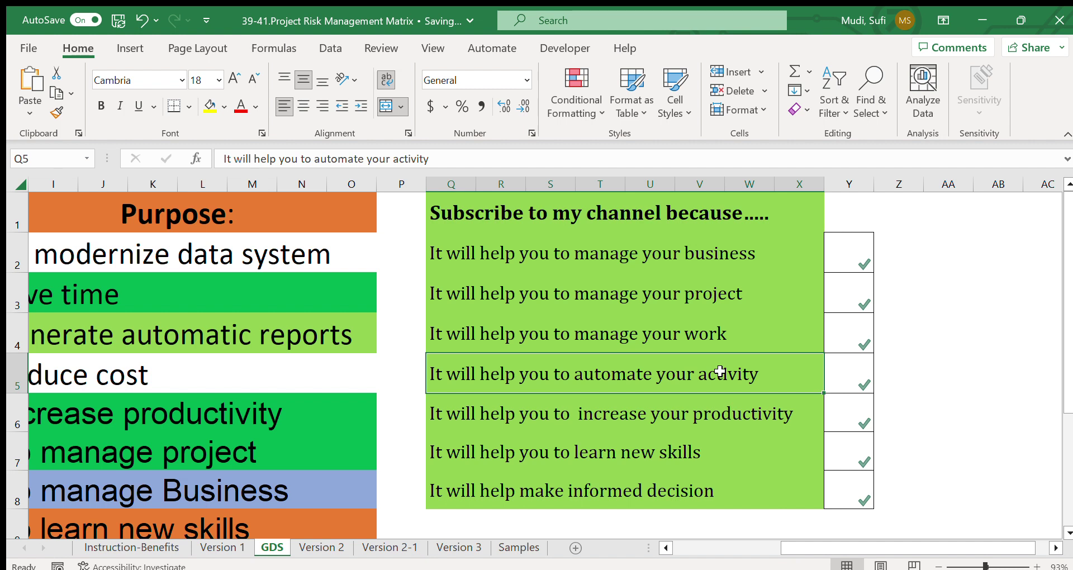
click(856, 373)
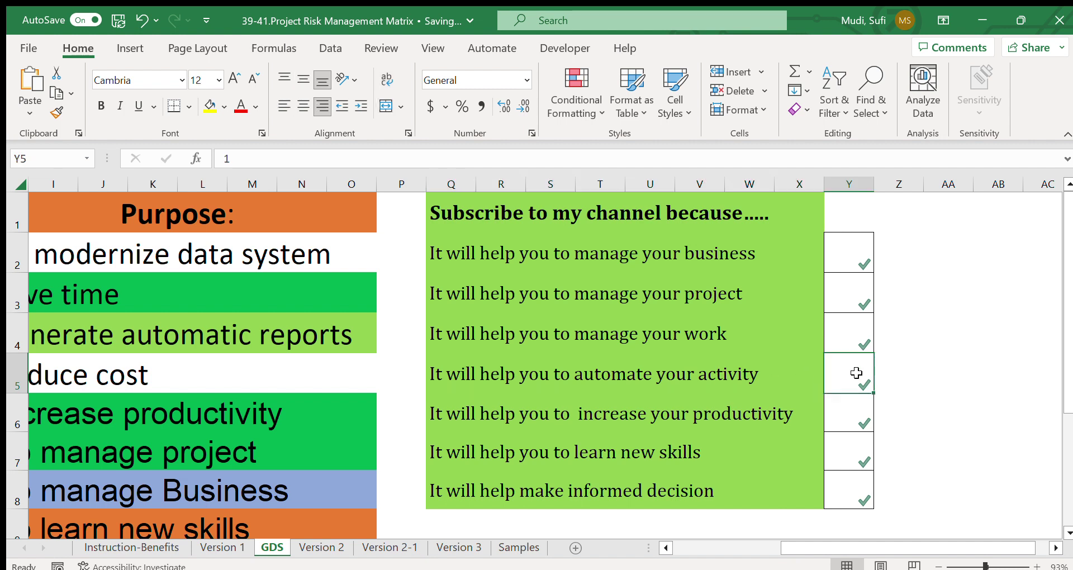
click(676, 382)
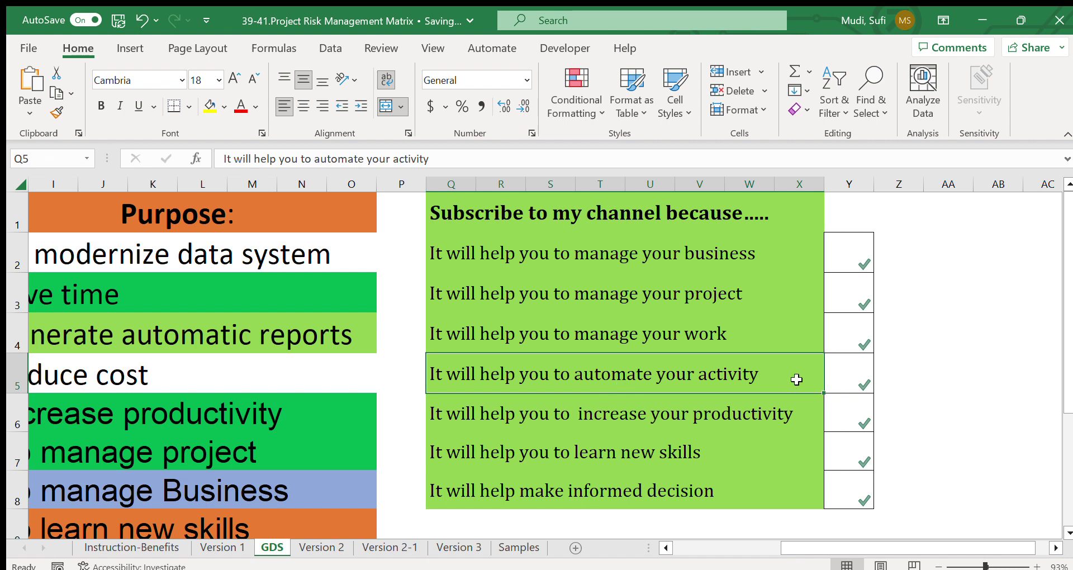
click(835, 372)
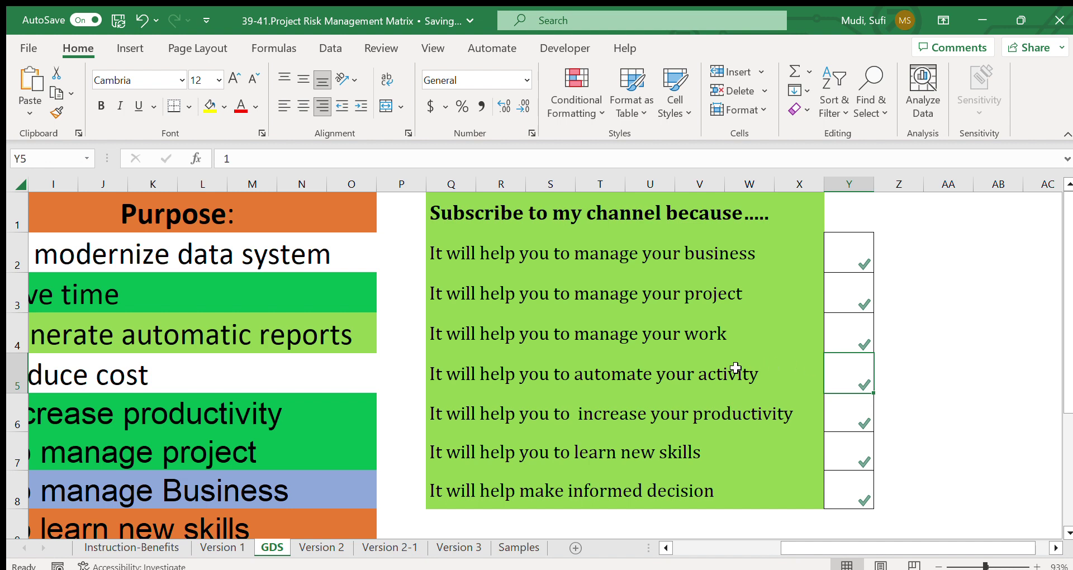
click(711, 372)
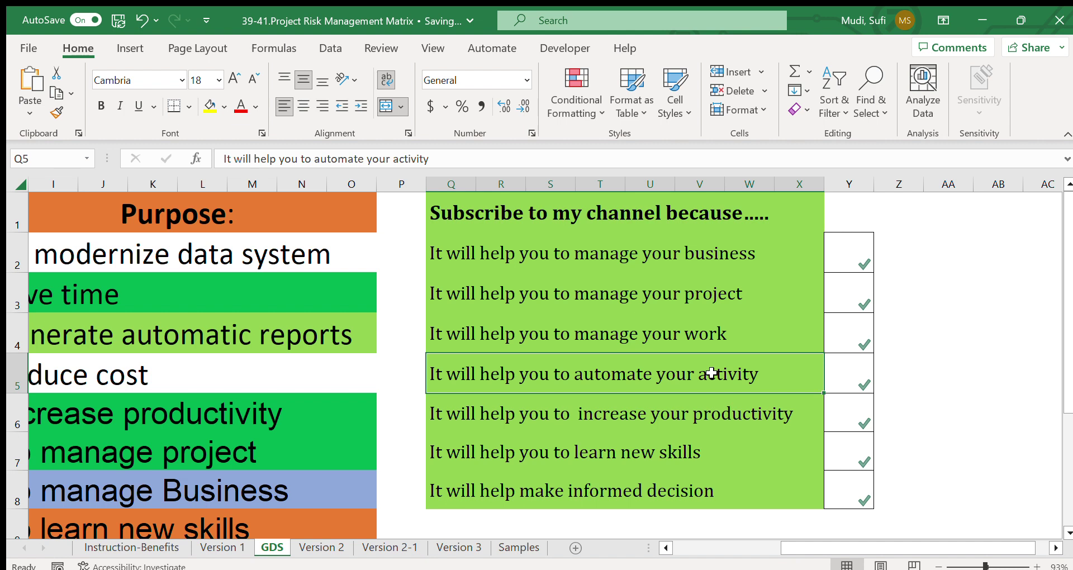
click(607, 420)
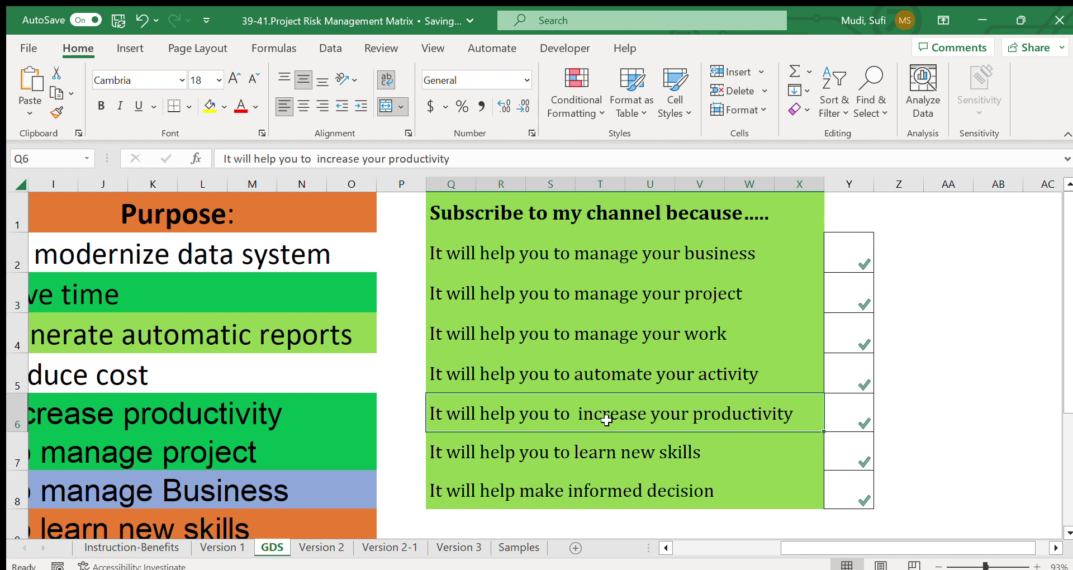
click(685, 374)
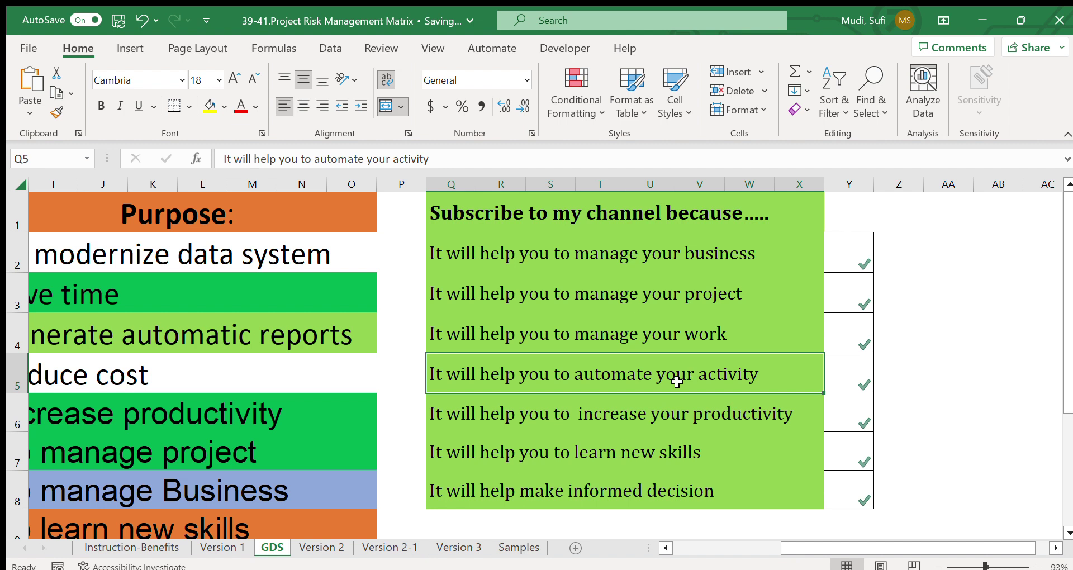
click(620, 413)
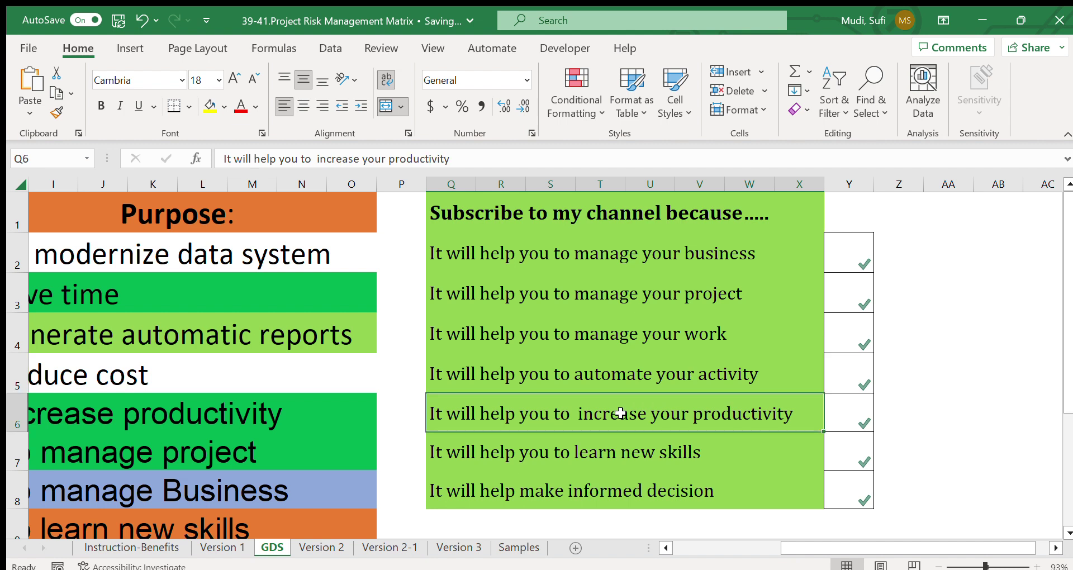
click(538, 460)
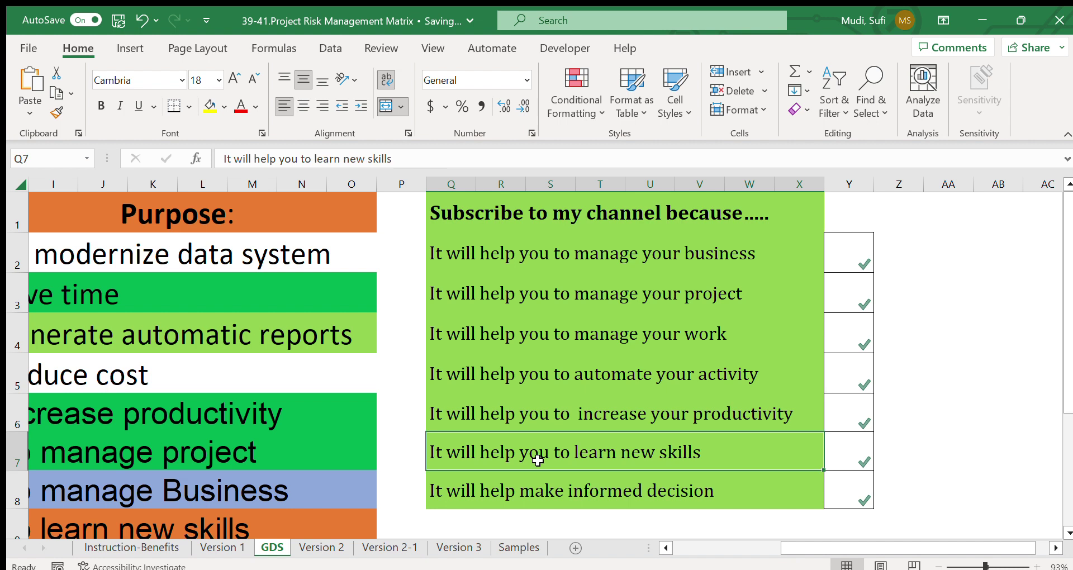
click(562, 486)
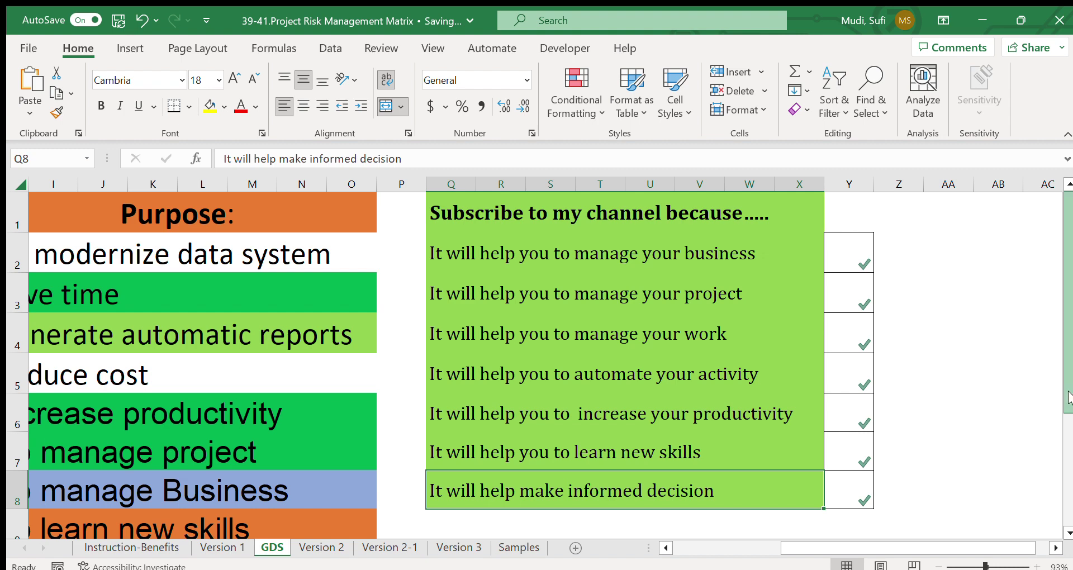
drag(1067, 399, 1059, 441)
click(710, 463)
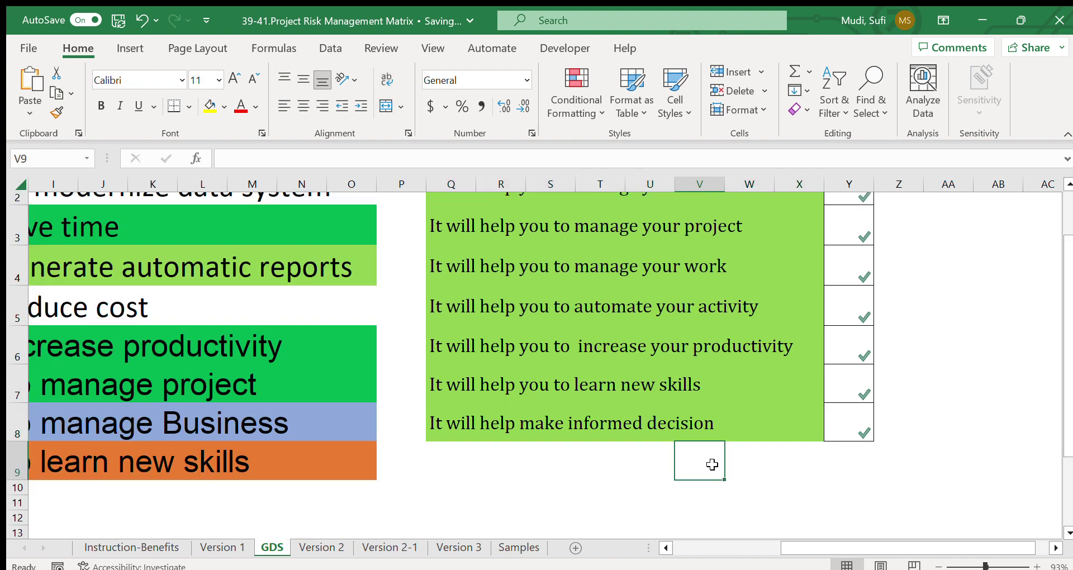
click(742, 423)
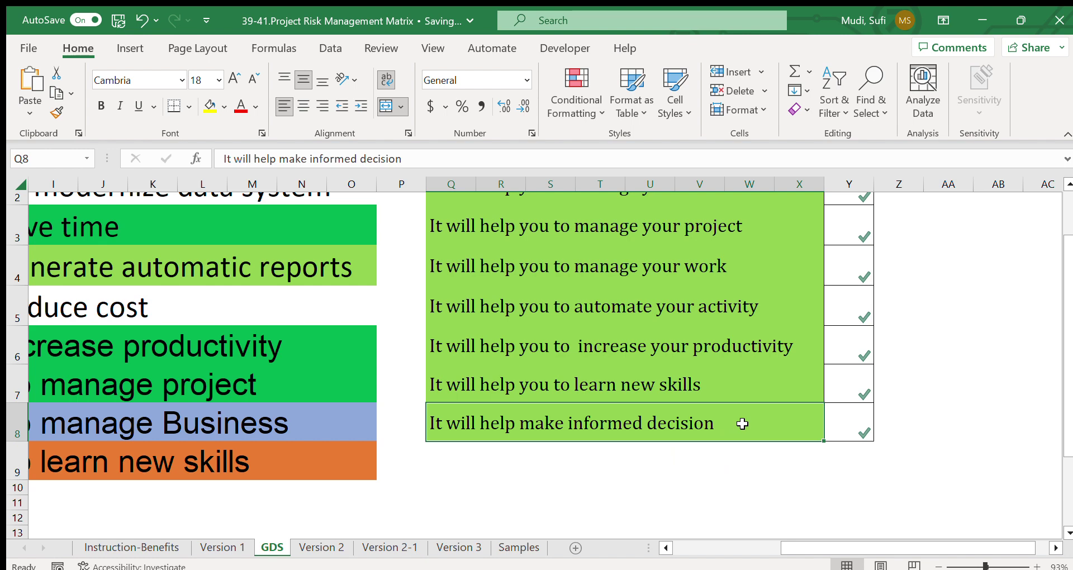
drag(1068, 331, 1067, 246)
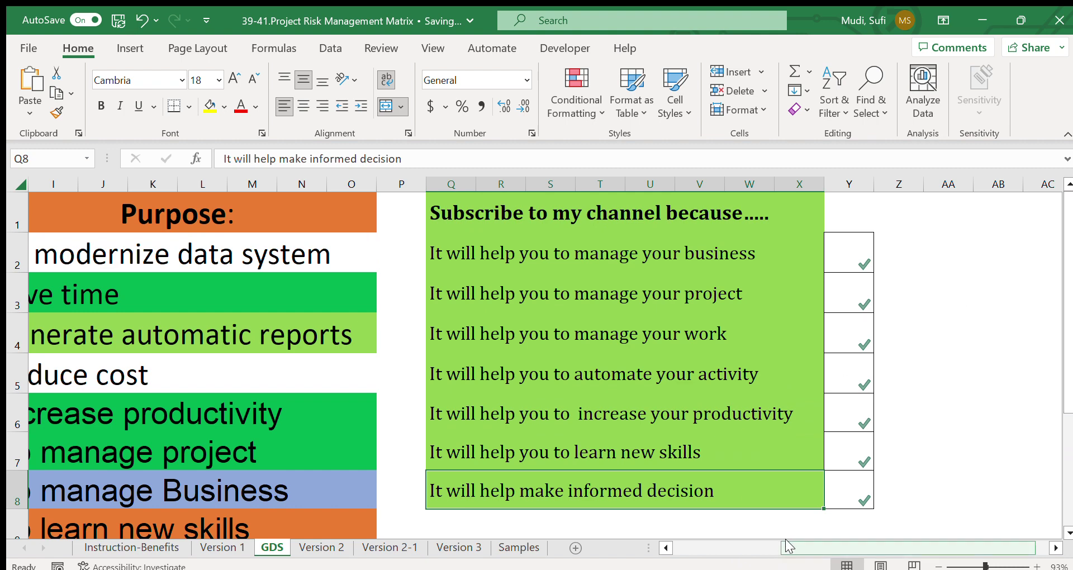
Review the Get Data Solution logo, Purpose list and subscription reasons on the GDS sheet, with a brief look at the Version 3 matrix
drag(789, 547, 691, 549)
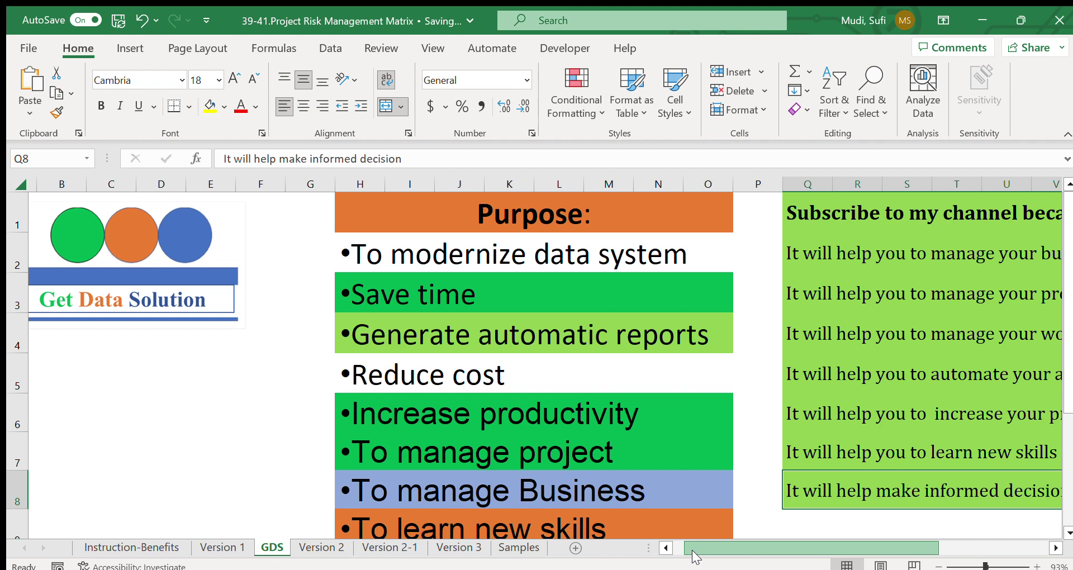
drag(692, 549, 684, 550)
click(264, 366)
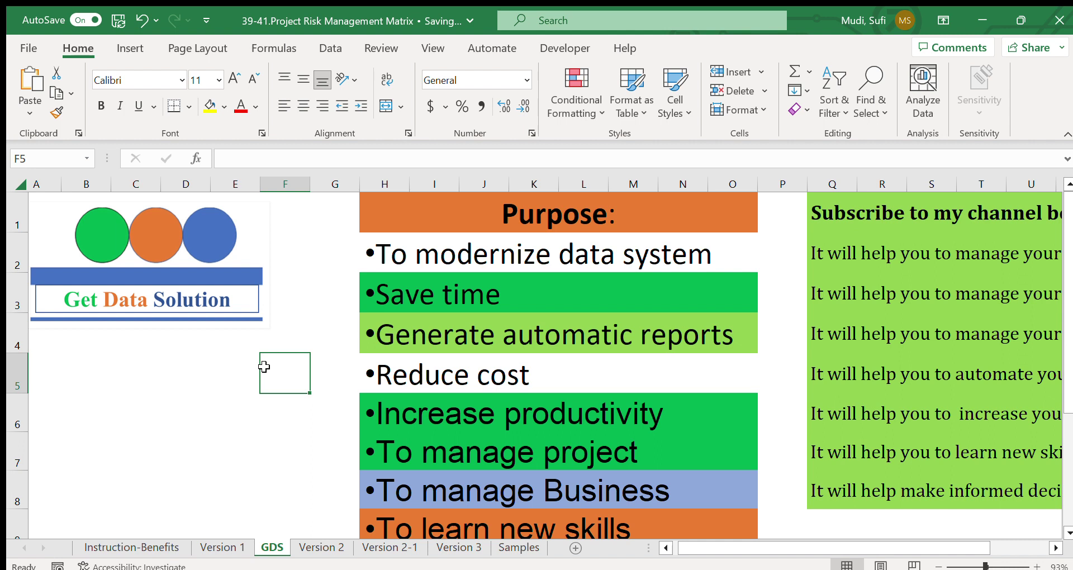
click(327, 278)
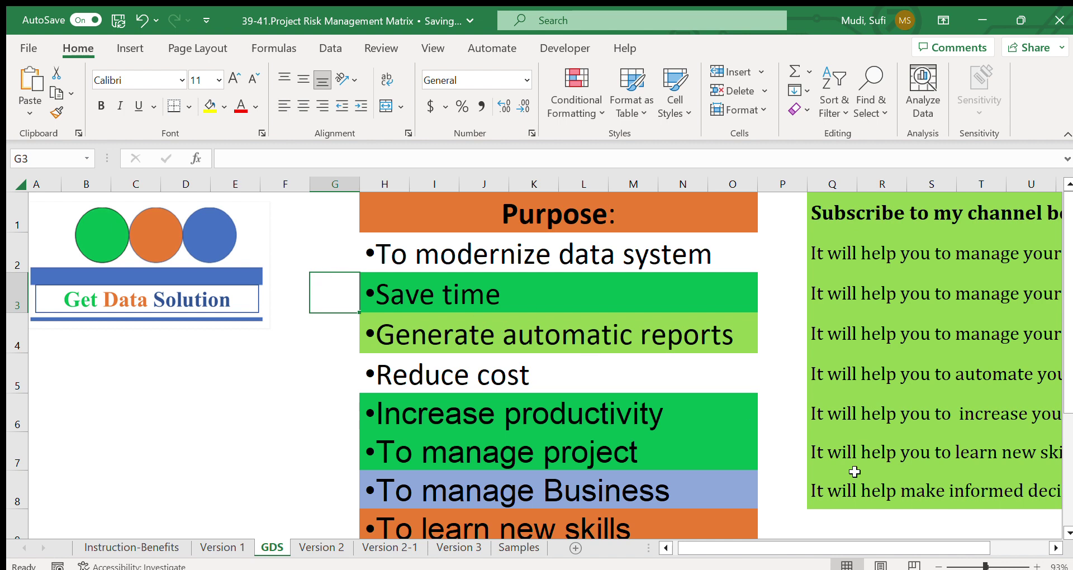
click(1049, 548)
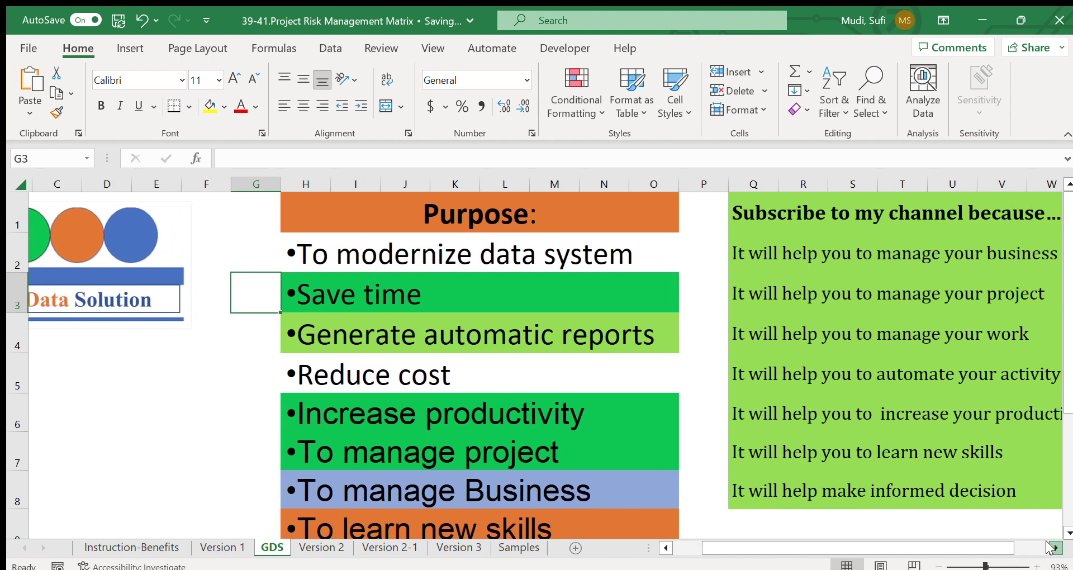
click(1048, 548)
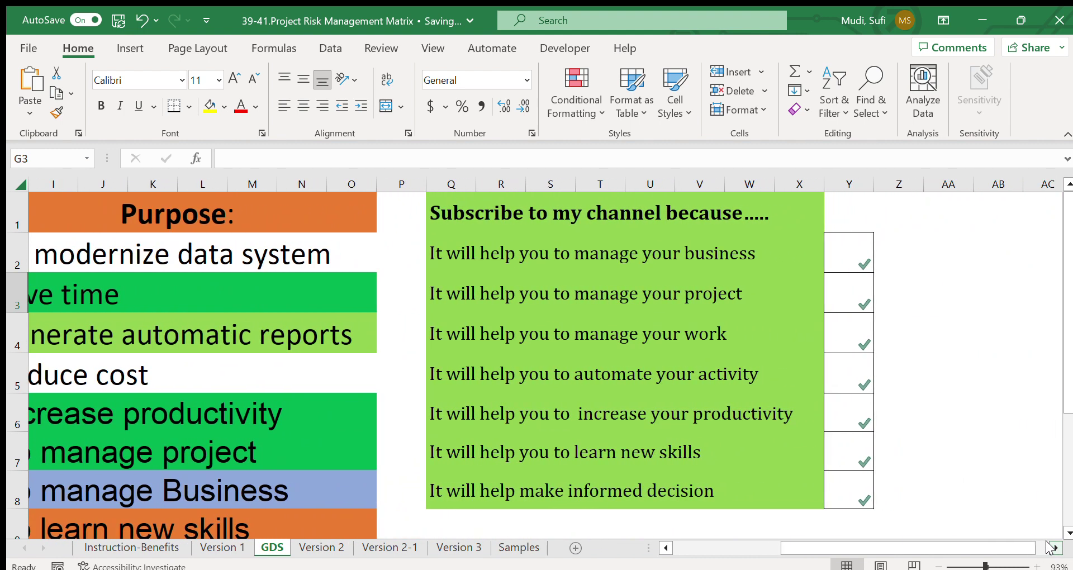
click(969, 345)
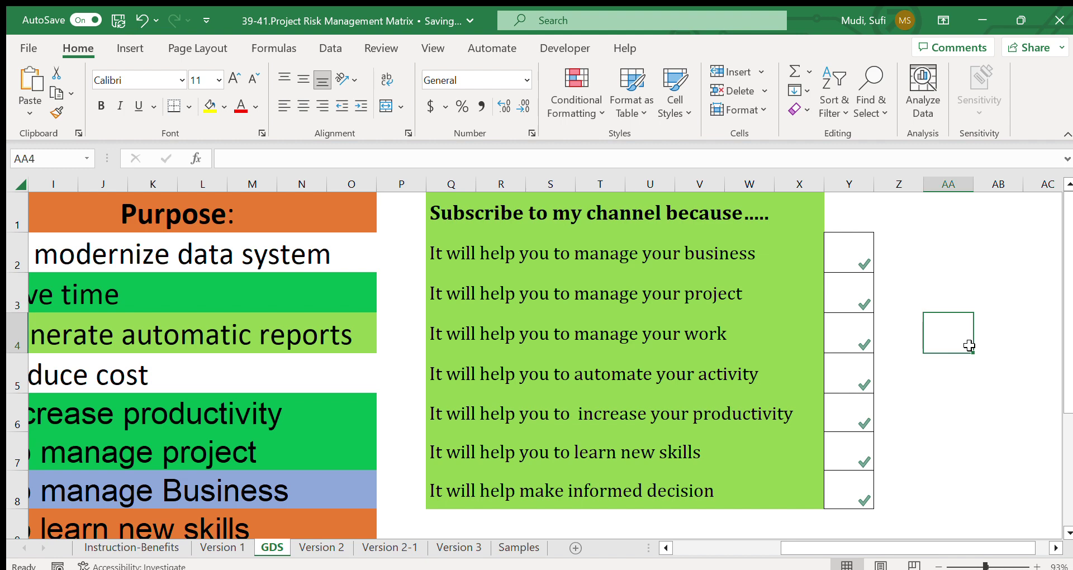
click(453, 547)
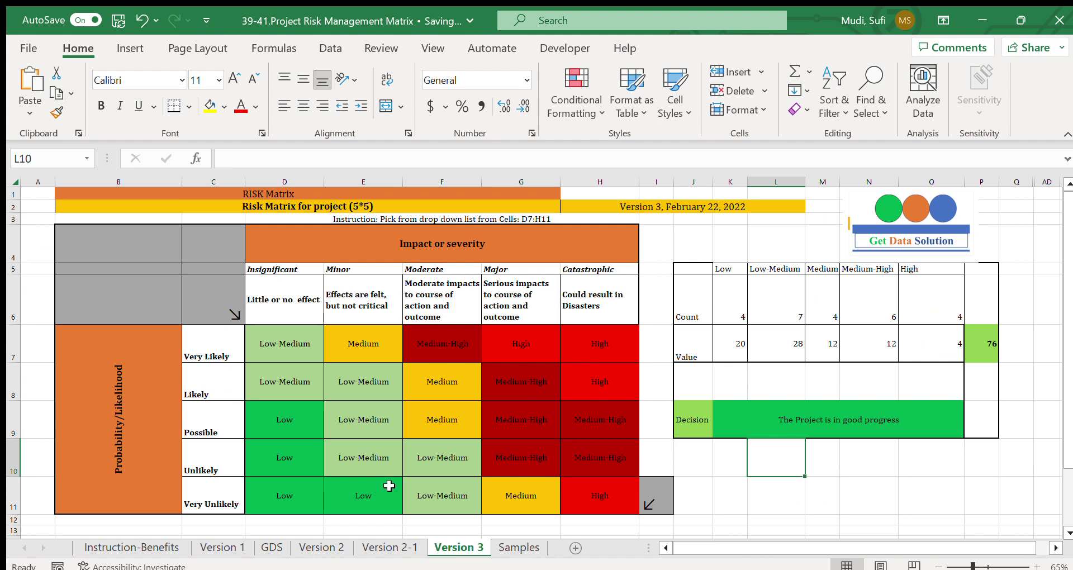
click(272, 546)
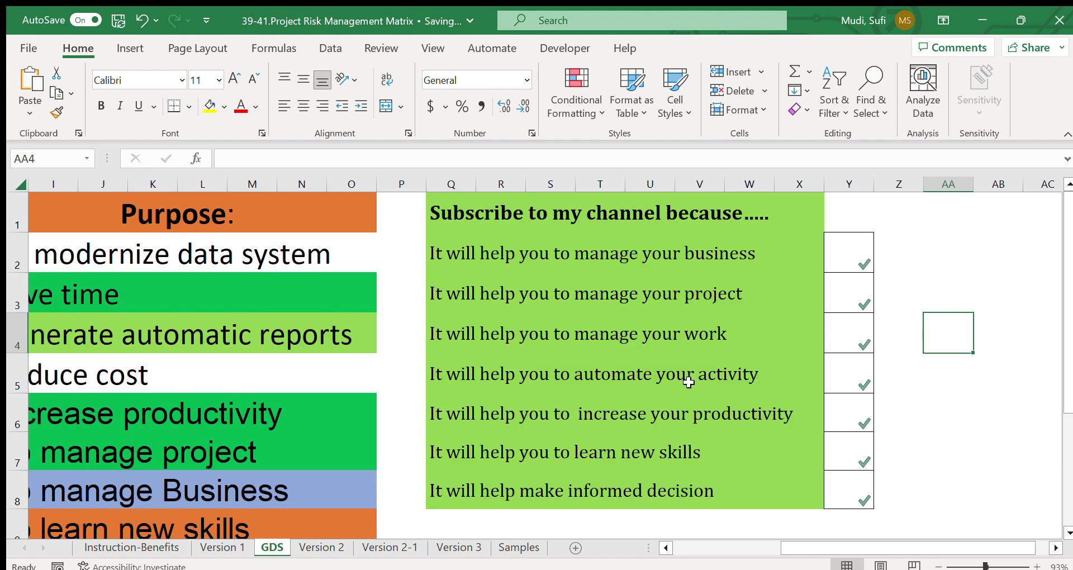
click(648, 403)
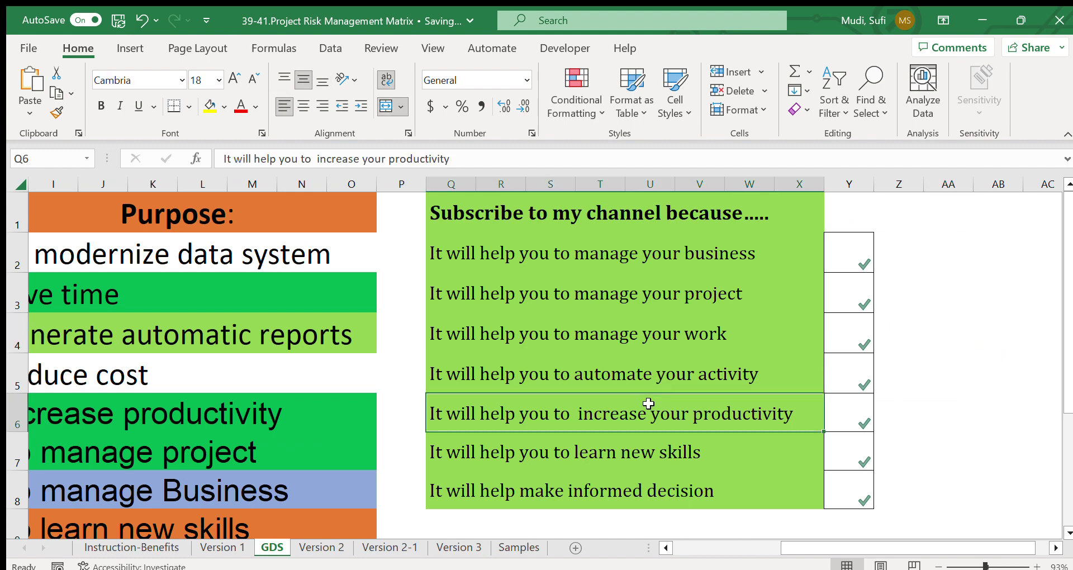
On the Version 3 sheet, set the rating in F9 to Low-Medium and inspect the total formula in P7
click(455, 547)
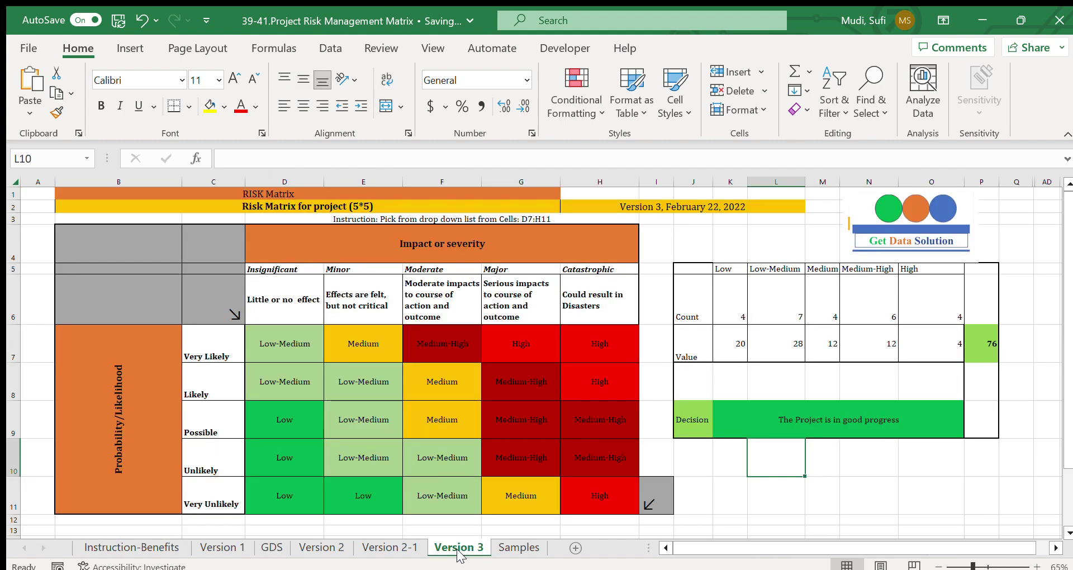
click(442, 423)
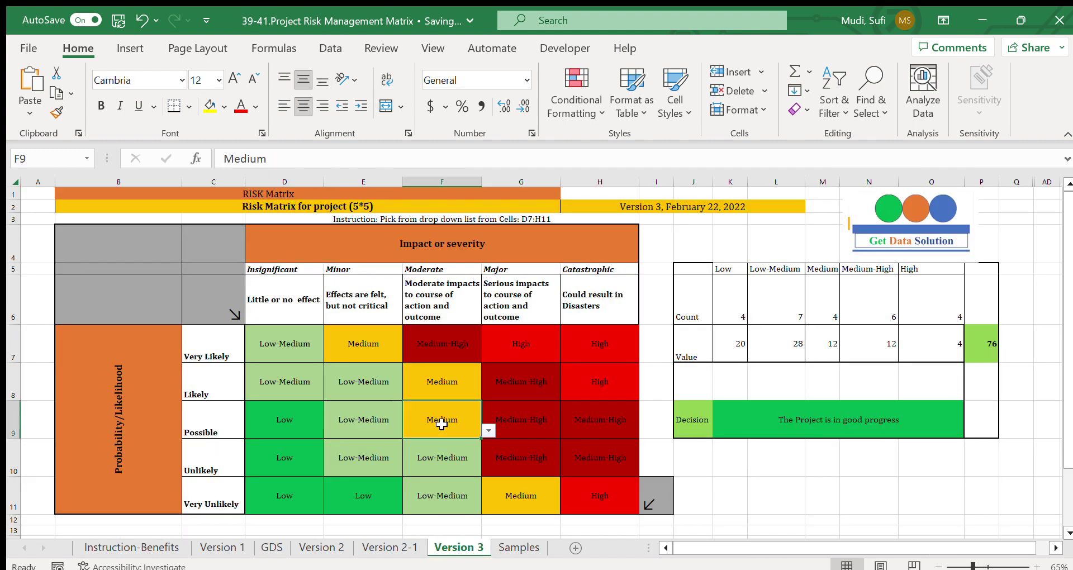
click(488, 431)
click(430, 447)
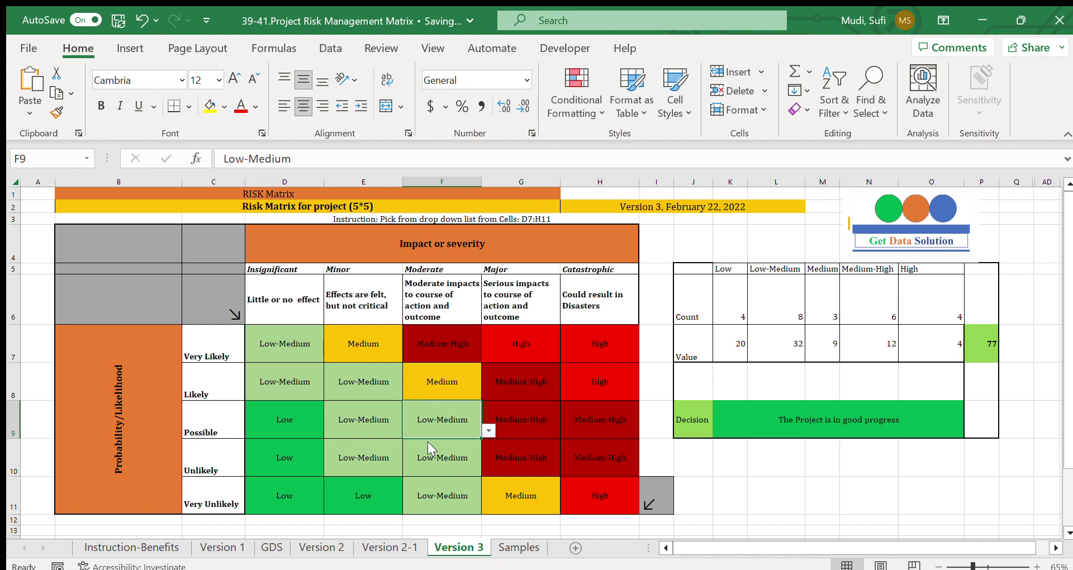
click(987, 342)
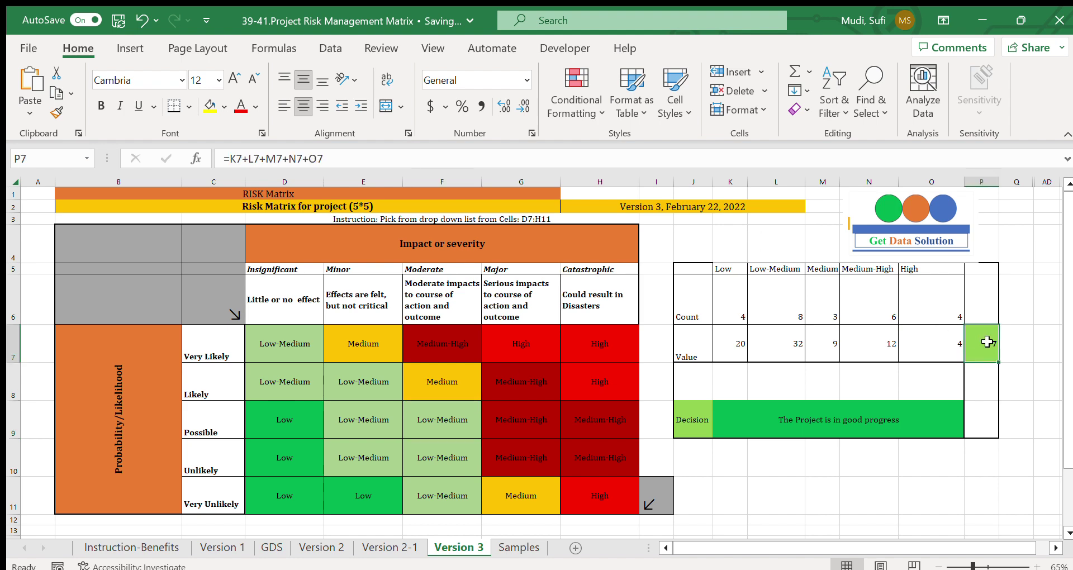
Revisit the subscription reasons on the GDS sheet about automating activity in Q5 and making informed decisions in Q8
click(271, 548)
click(630, 375)
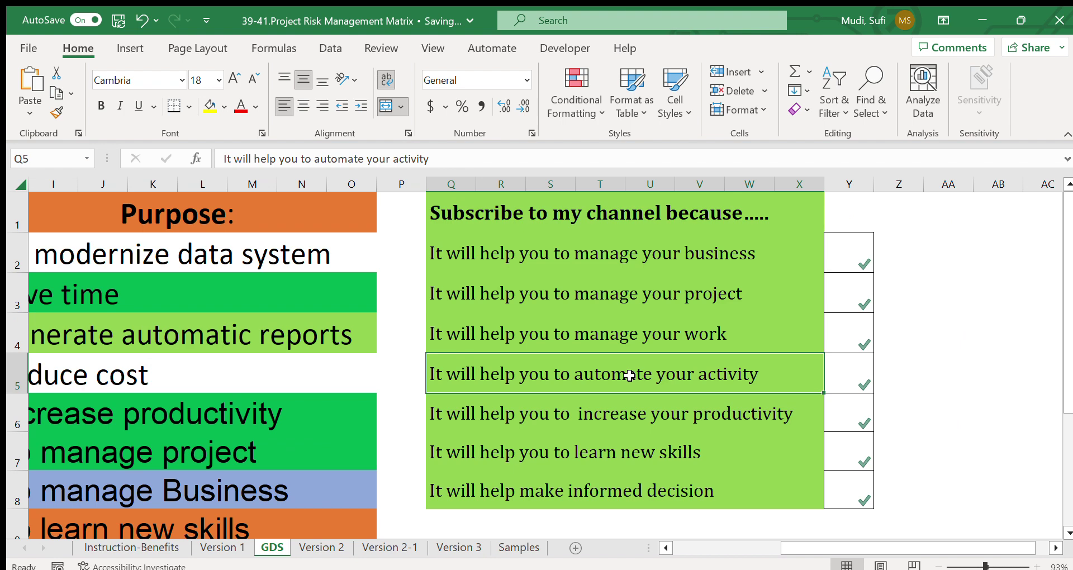
click(593, 495)
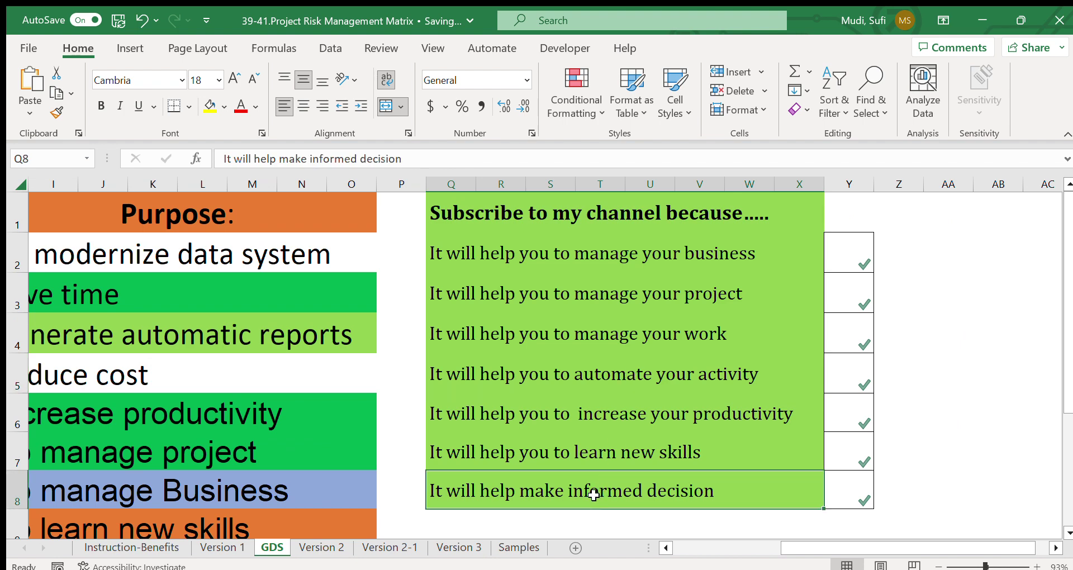
Compare the matrix sizes in the row 2 titles of the Version 3, Version 1 and Version 2 sheets
click(463, 547)
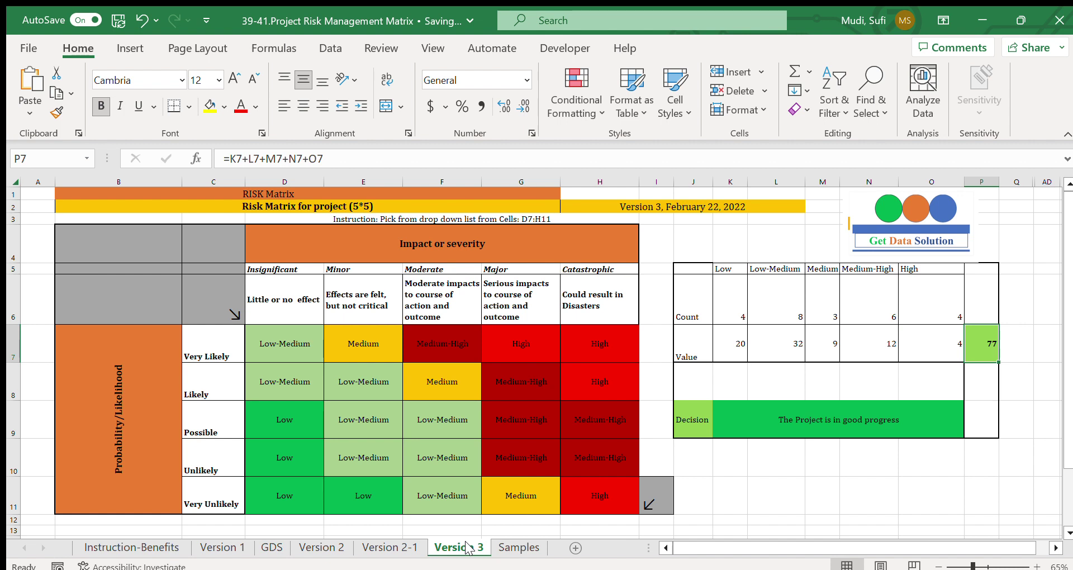
click(759, 478)
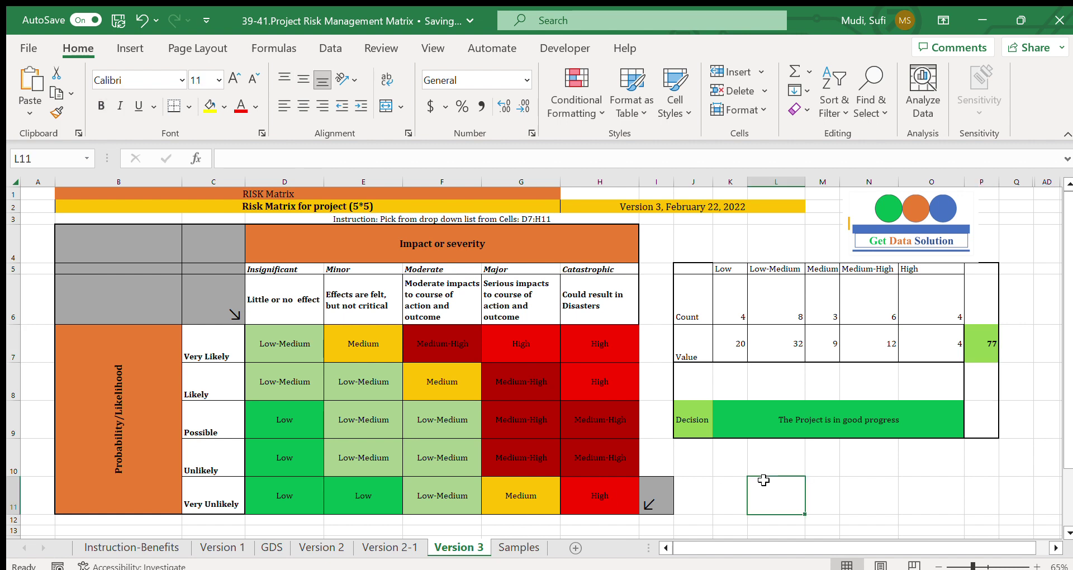
click(348, 207)
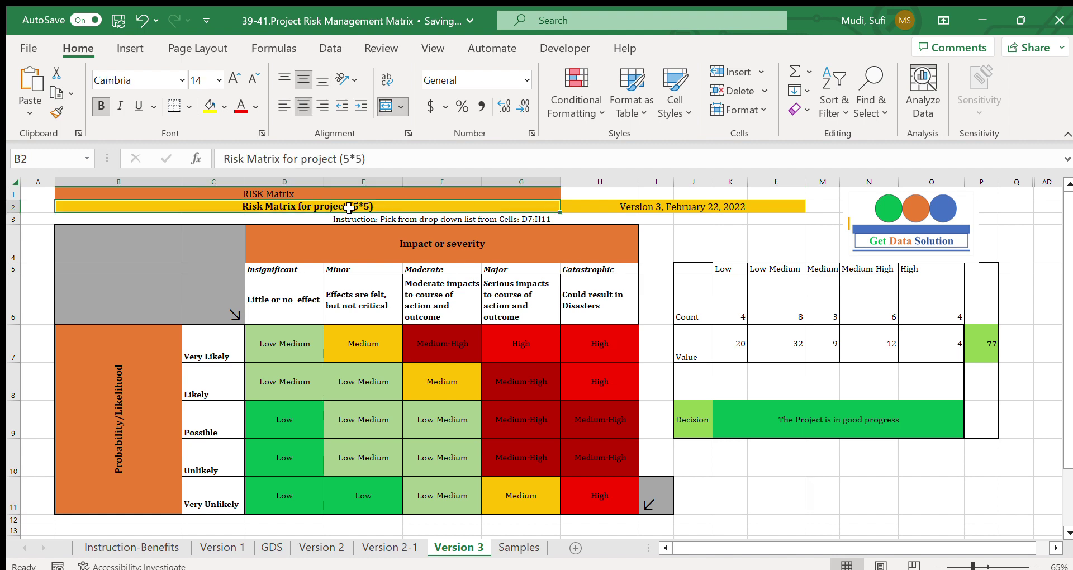
click(222, 548)
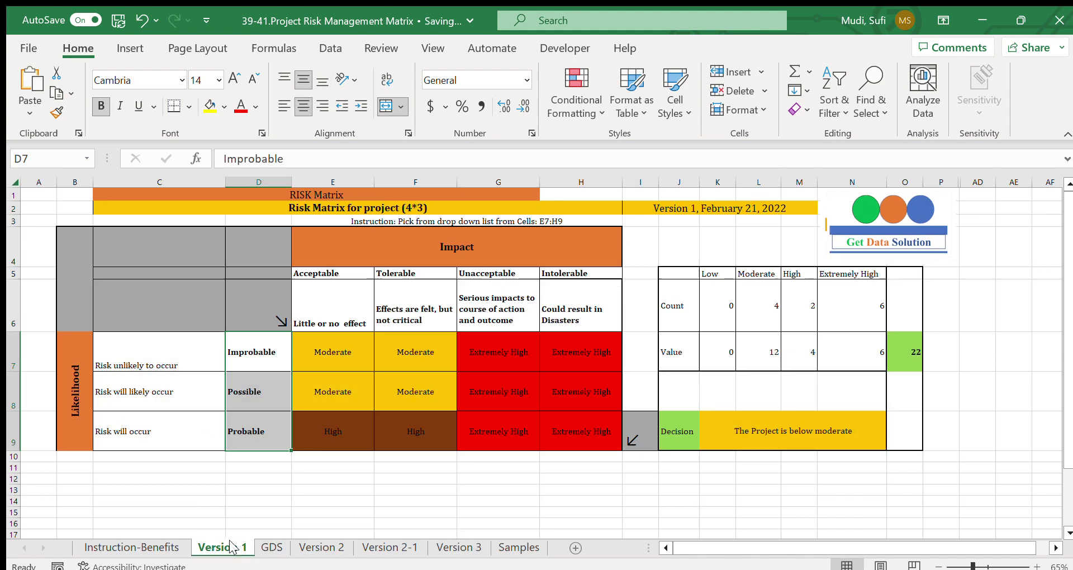
click(367, 209)
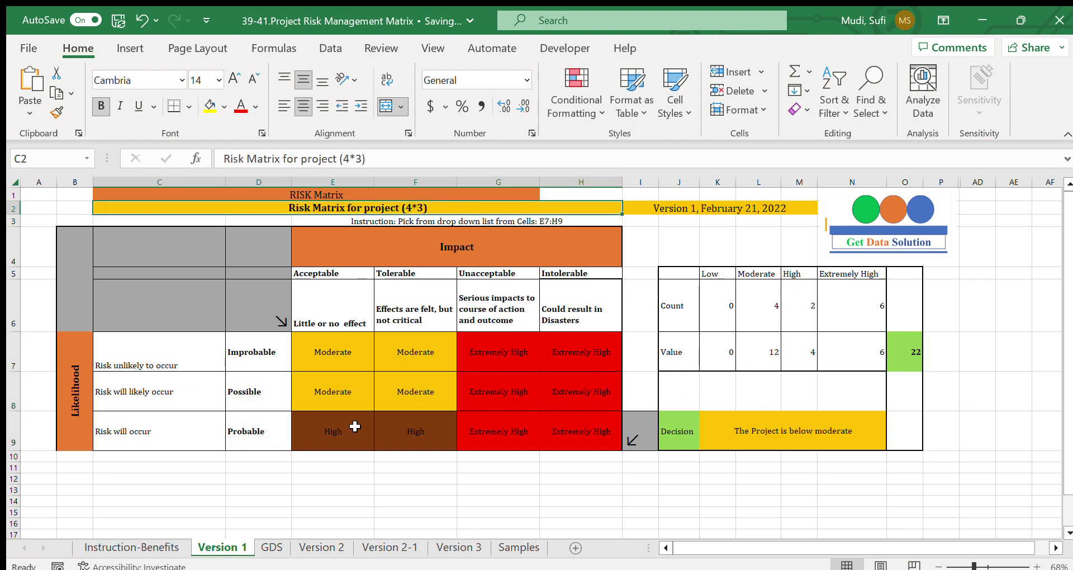
click(321, 547)
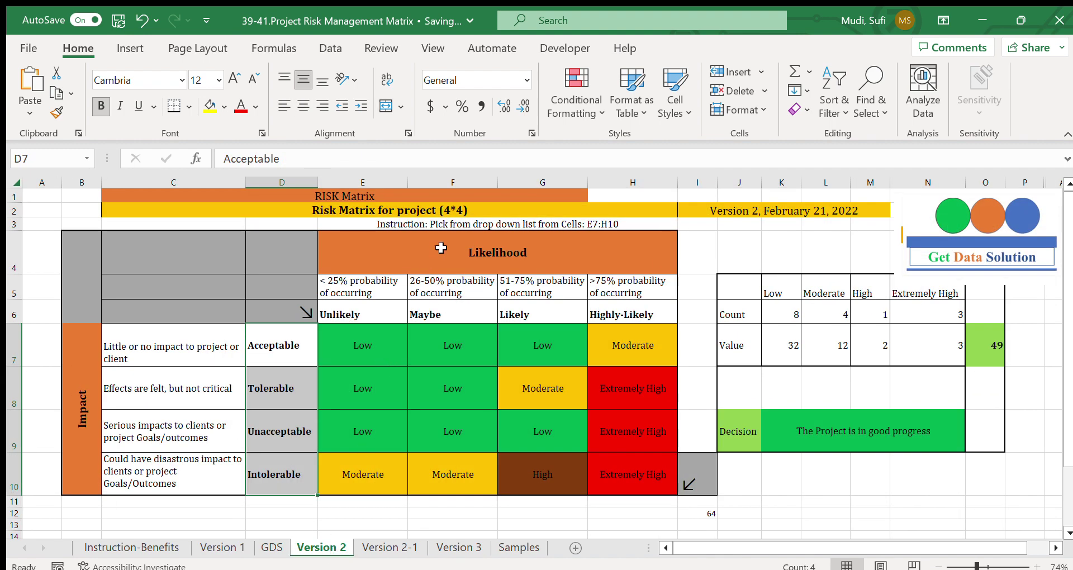
click(454, 210)
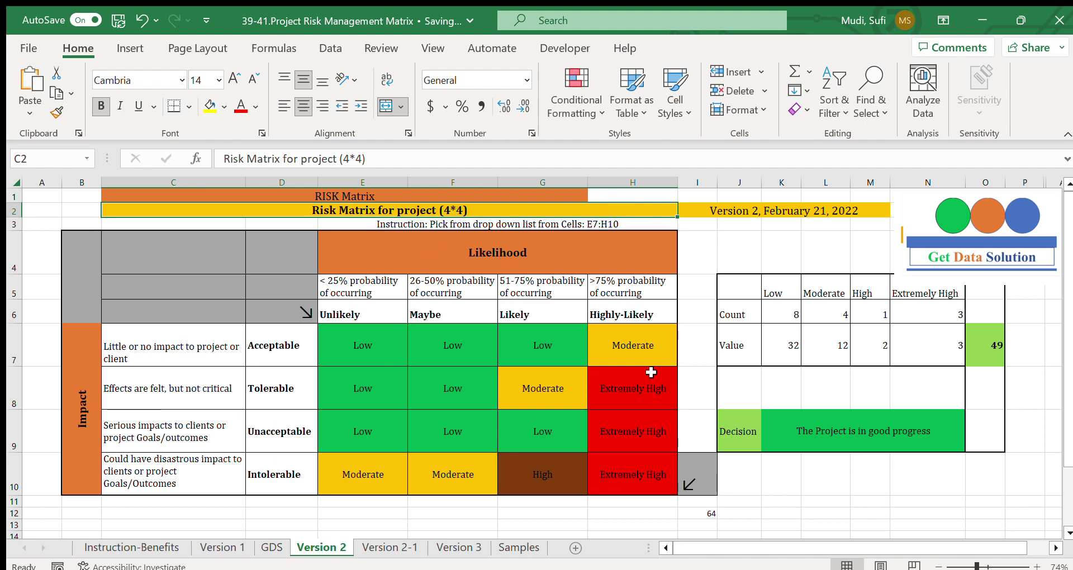
click(790, 483)
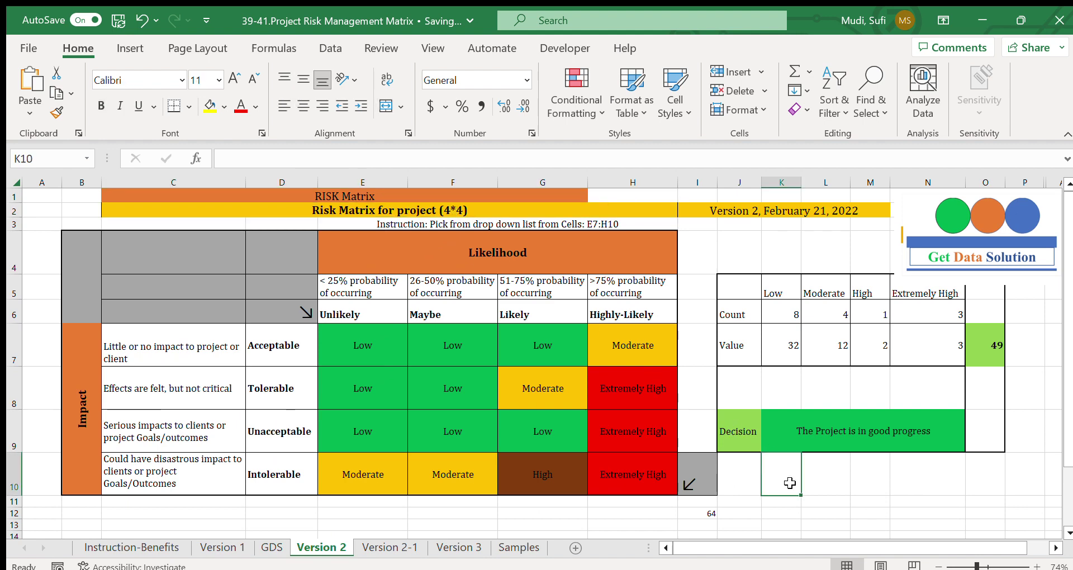
Return to the Version 3 sheet and review the 5*5 matrix with its summary table, selecting blank cells below the decision
click(467, 547)
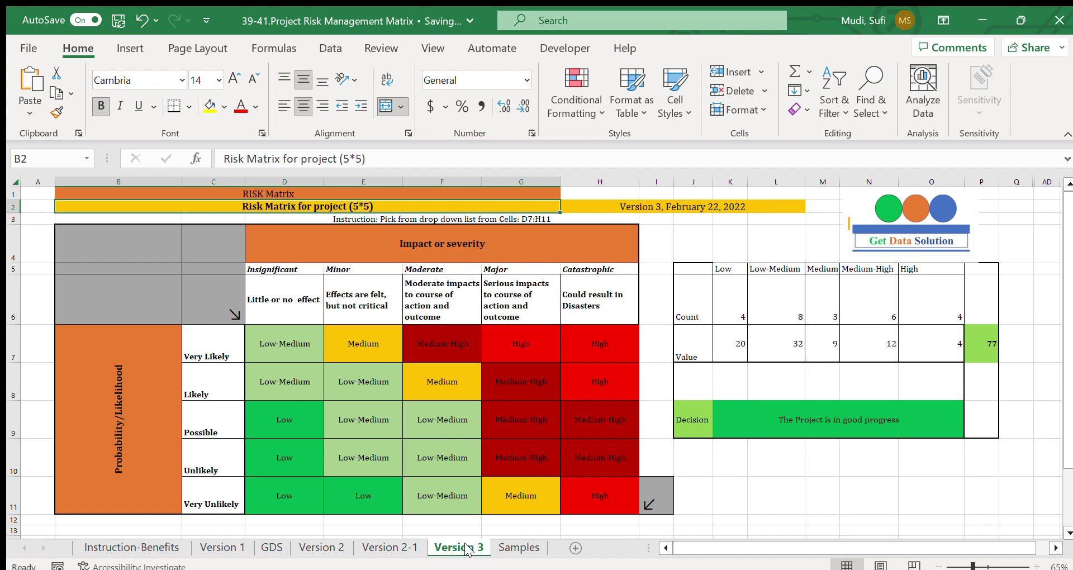
click(721, 474)
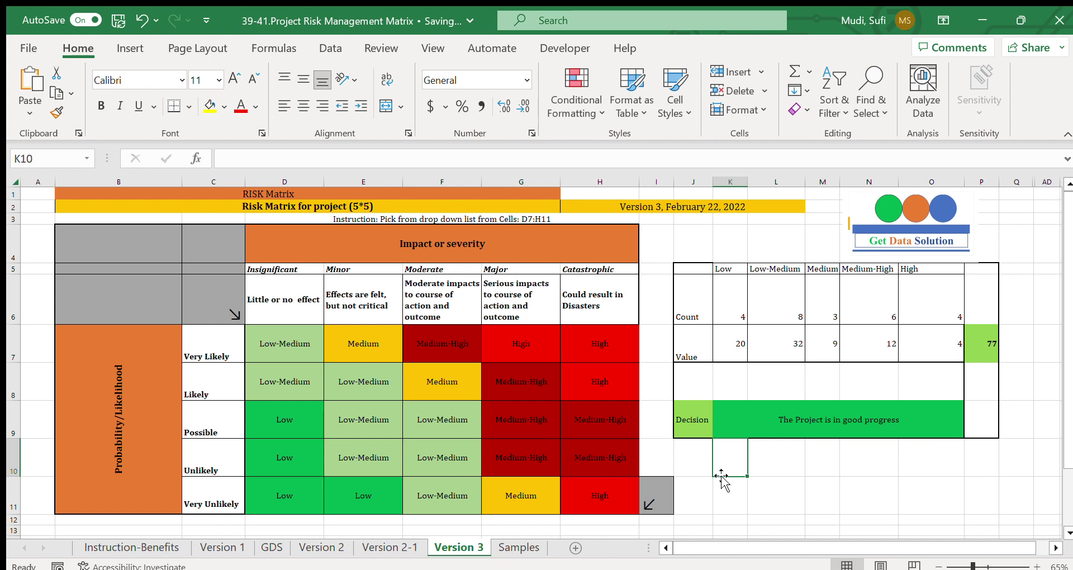
click(833, 464)
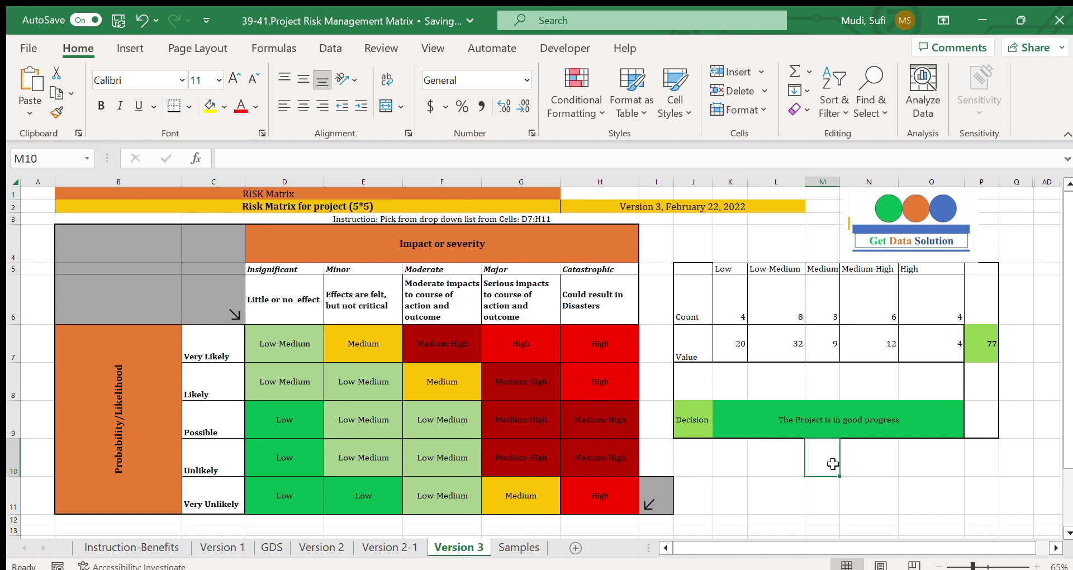